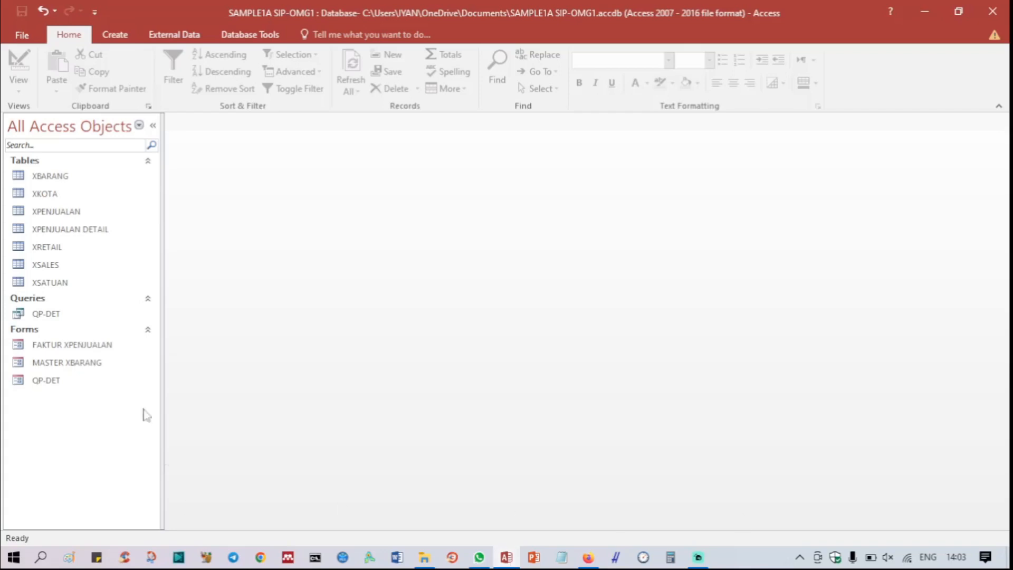
Step: Open the XRETAIL table to review its fields and records, and close it again
right_click(58, 252)
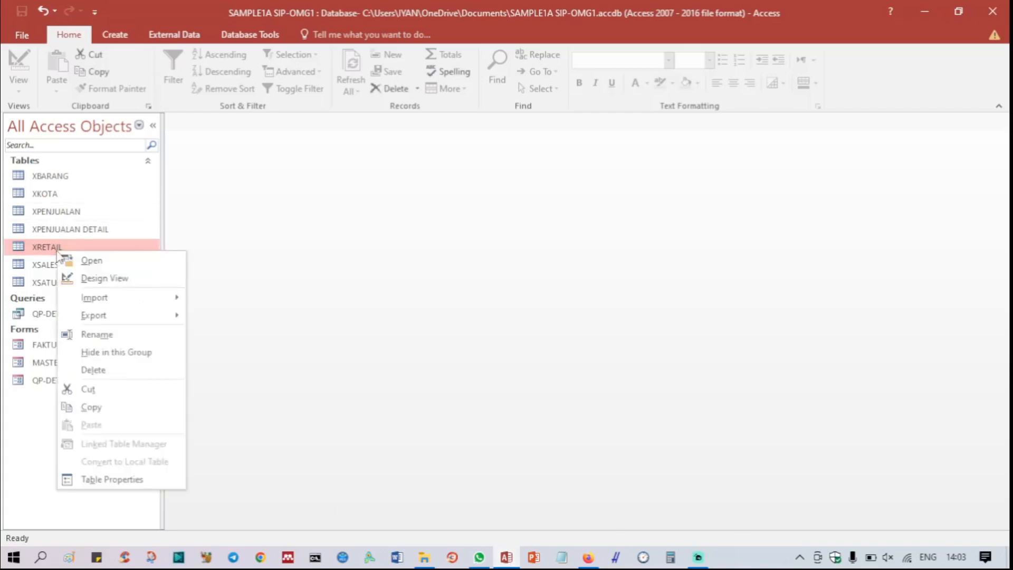
click(86, 260)
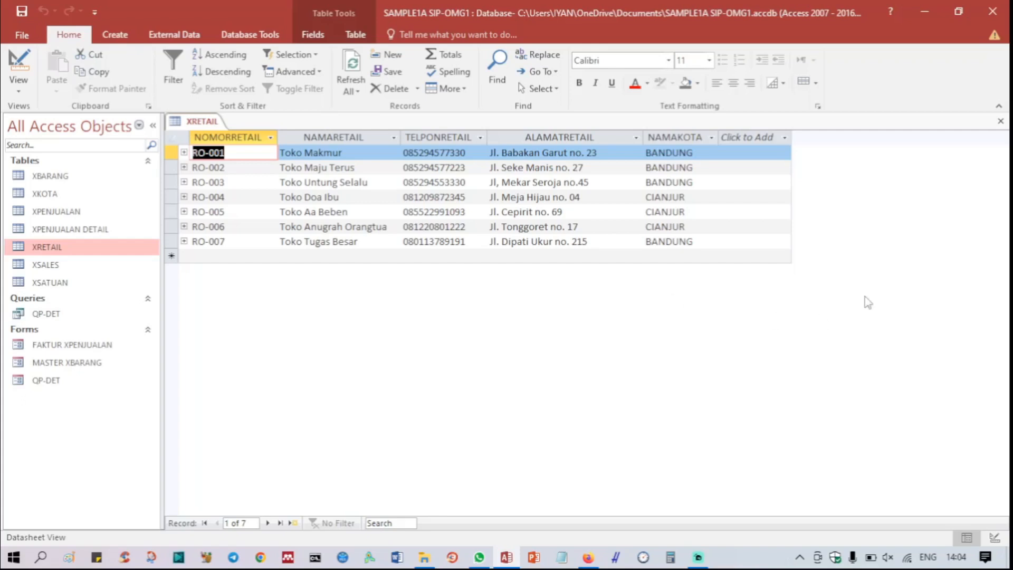
right_click(207, 125)
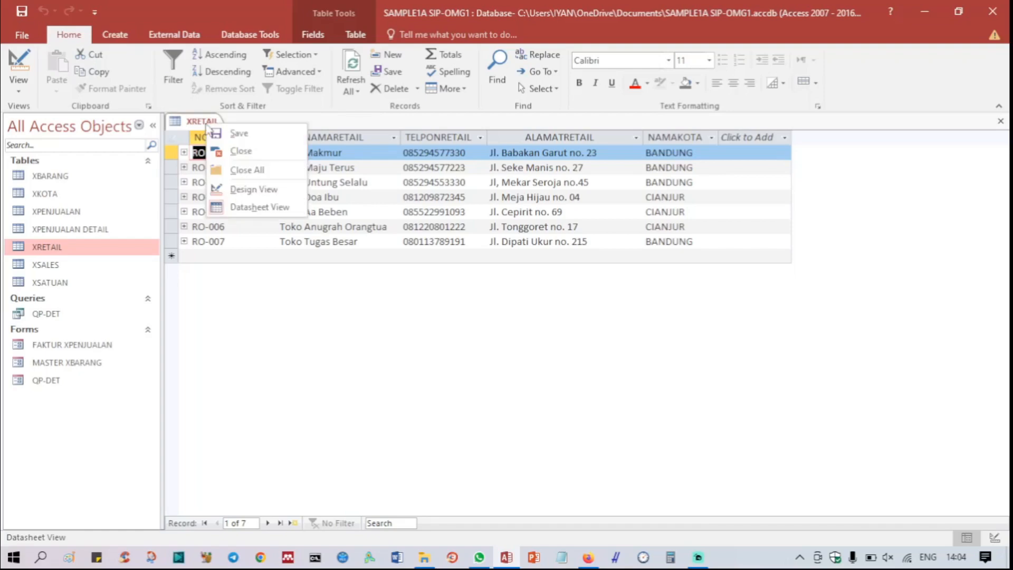
click(237, 176)
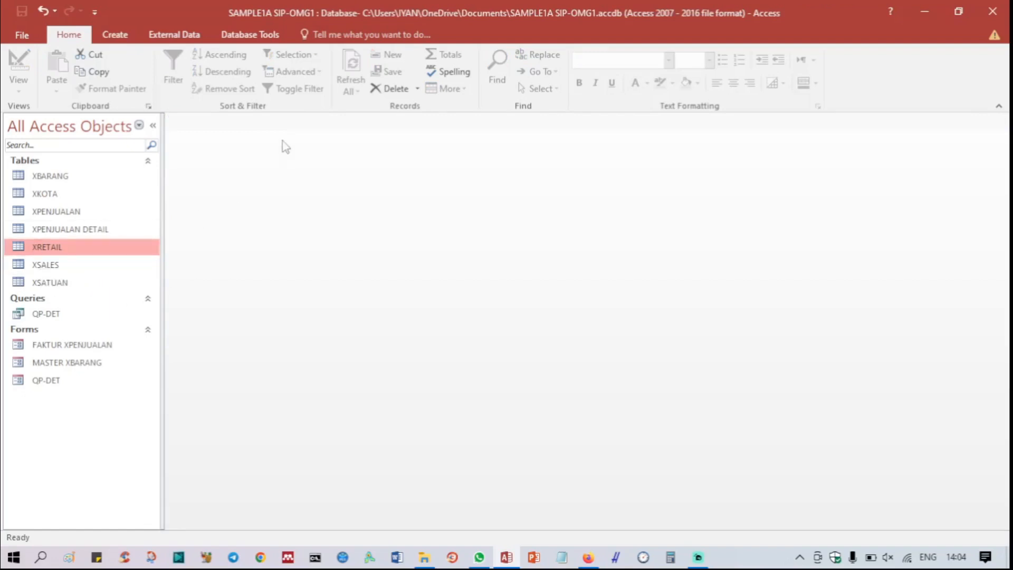
Step: Start the Report Wizard for the XRETAIL table and include all of its fields in the report
click(126, 40)
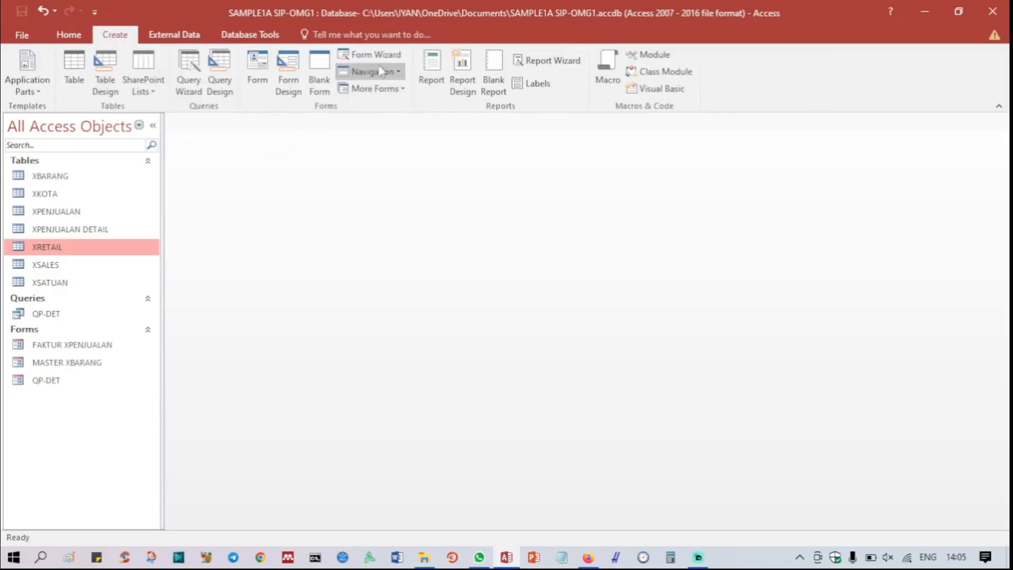
click(566, 64)
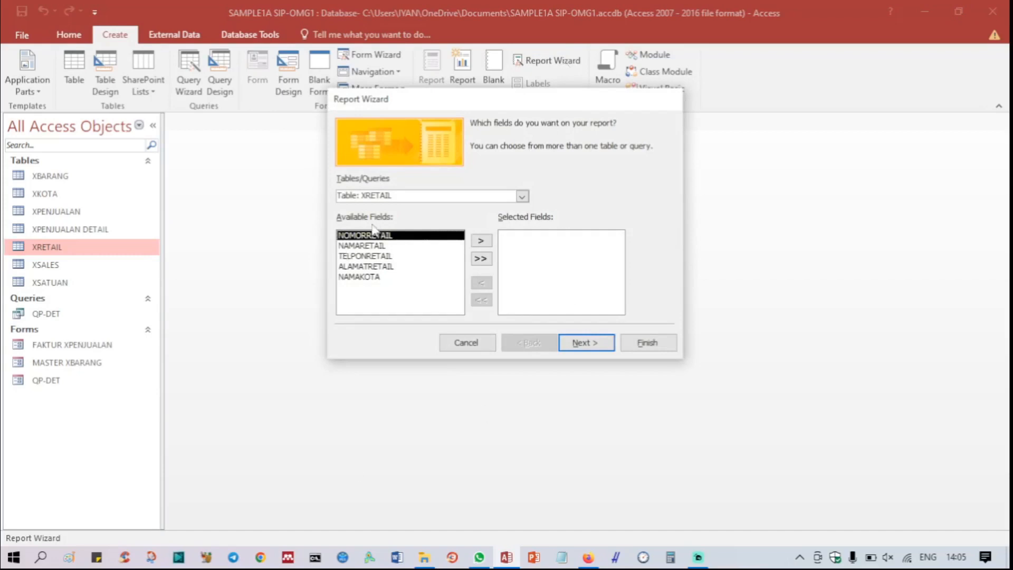
click(480, 259)
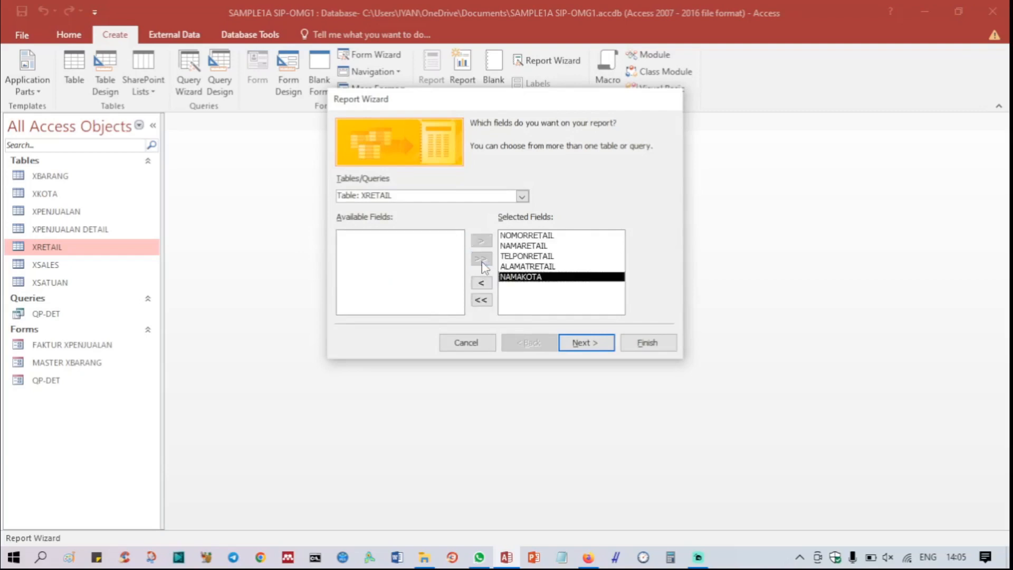
click(584, 347)
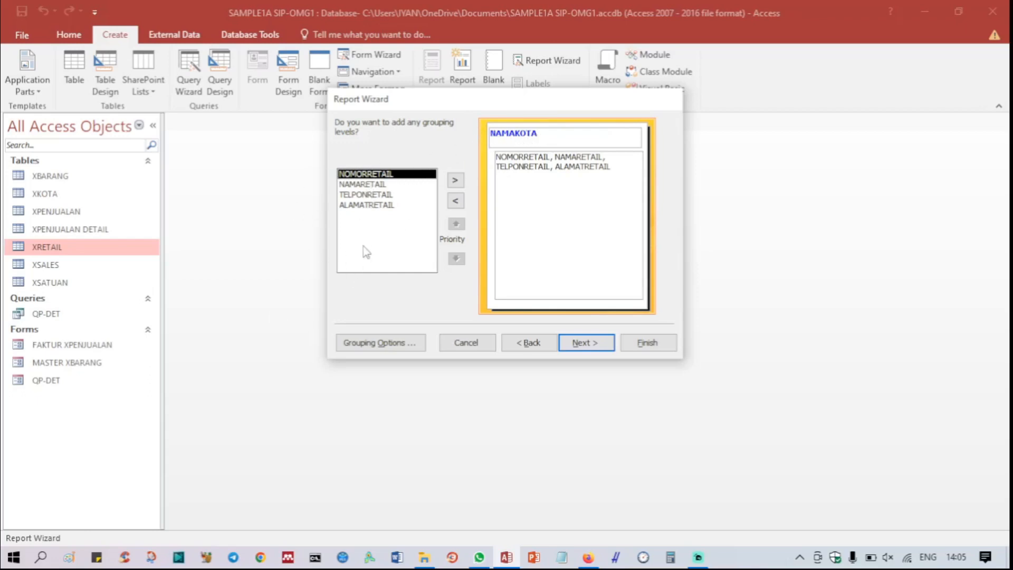
Step: Try grouping the report by NAMARETAIL and restore NAMAKOTA as the grouping level
click(455, 201)
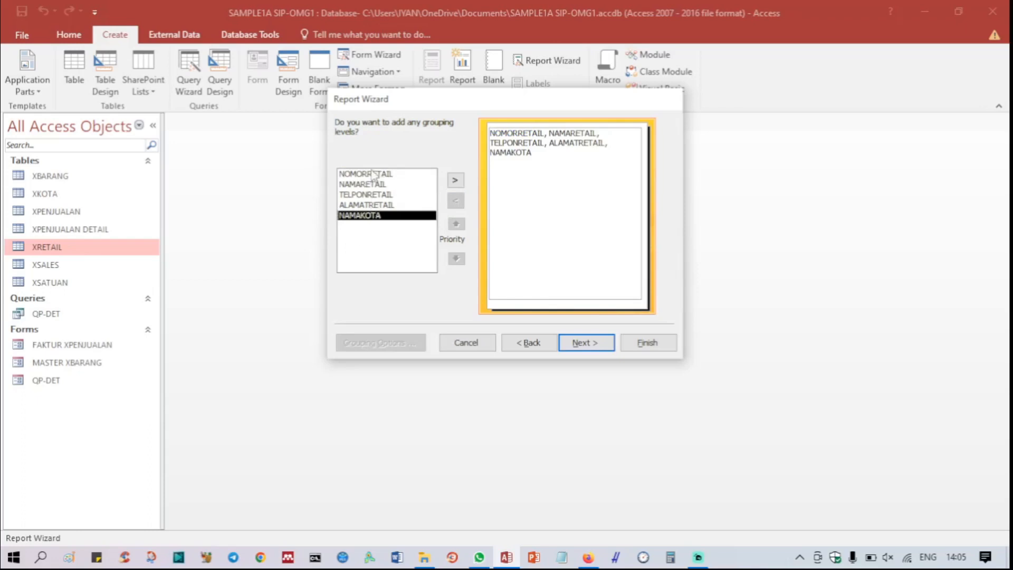
click(360, 184)
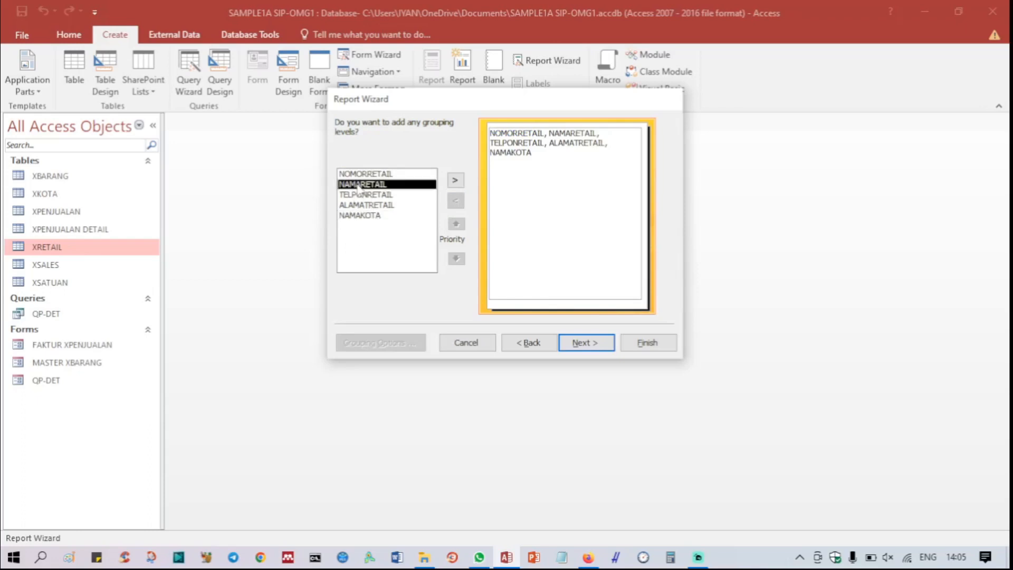
click(454, 182)
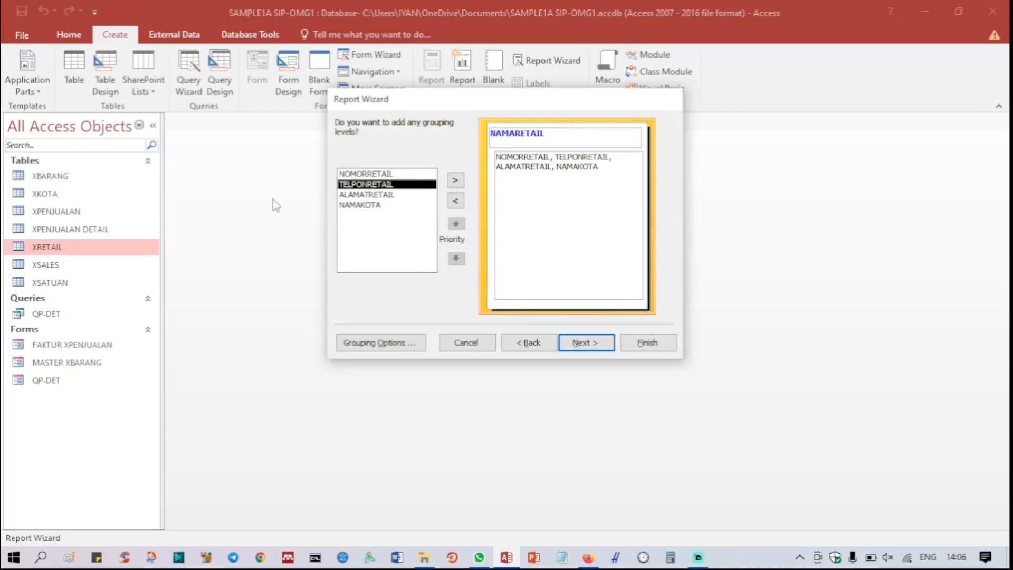
click(458, 201)
click(359, 216)
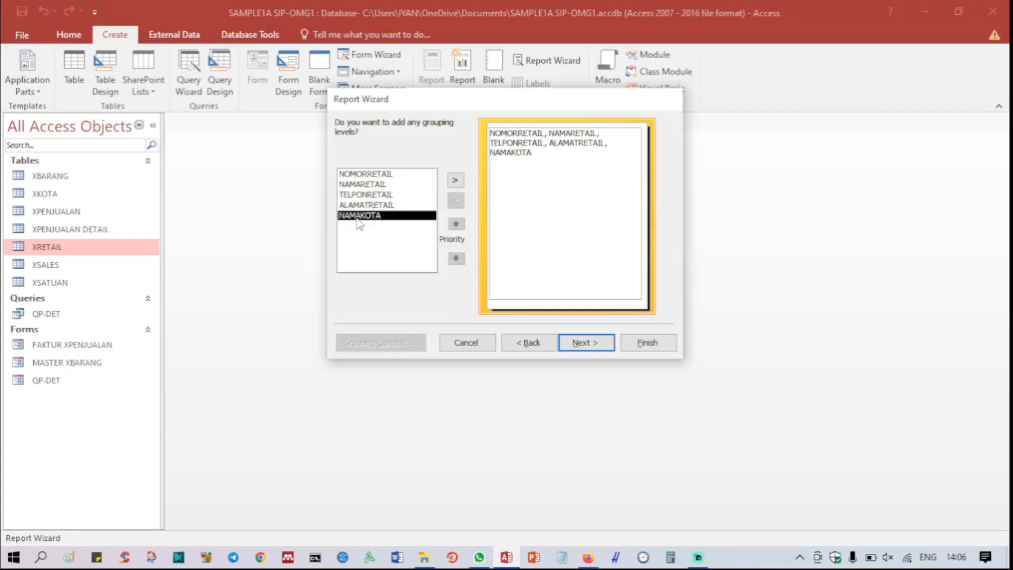
click(455, 182)
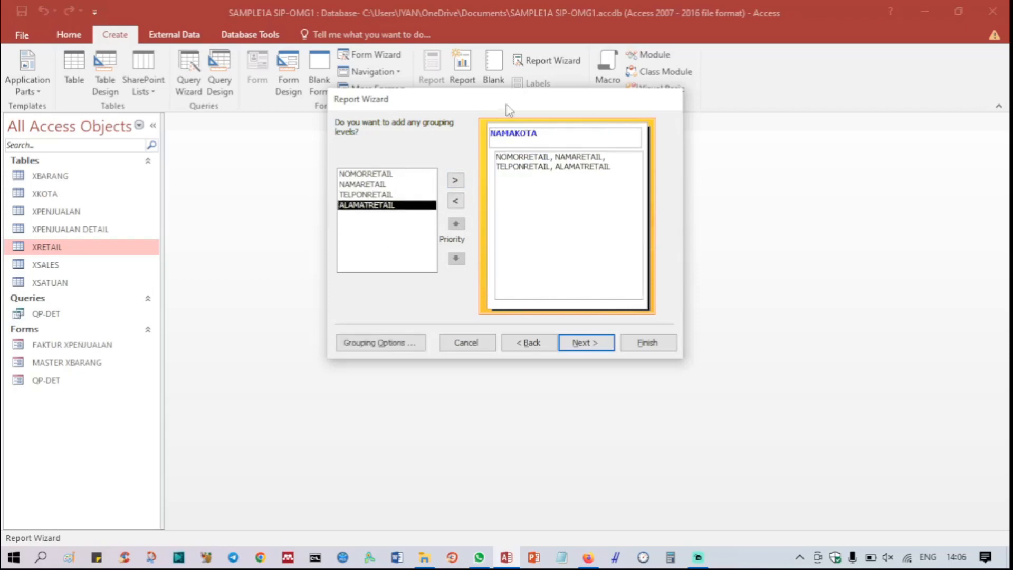
Step: Sort the detail records by NOMORRETAIL in ascending order and set the report's orientation to Landscape
click(586, 342)
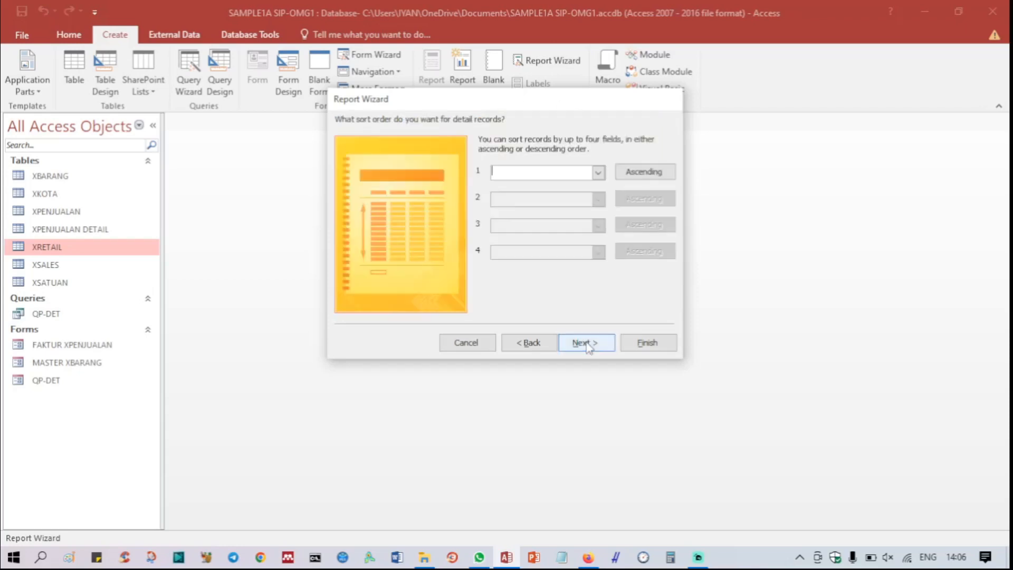
click(597, 174)
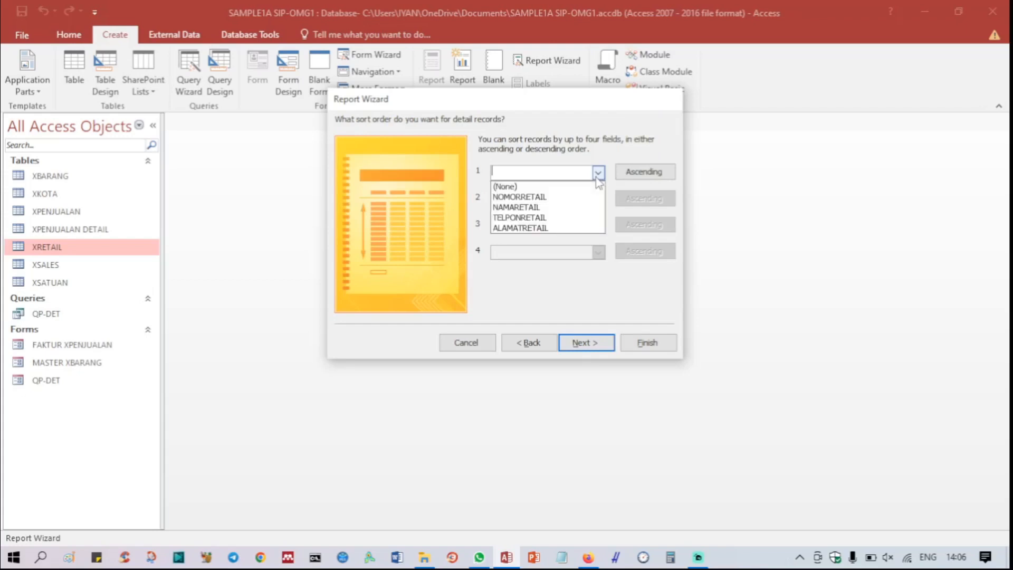
click(563, 197)
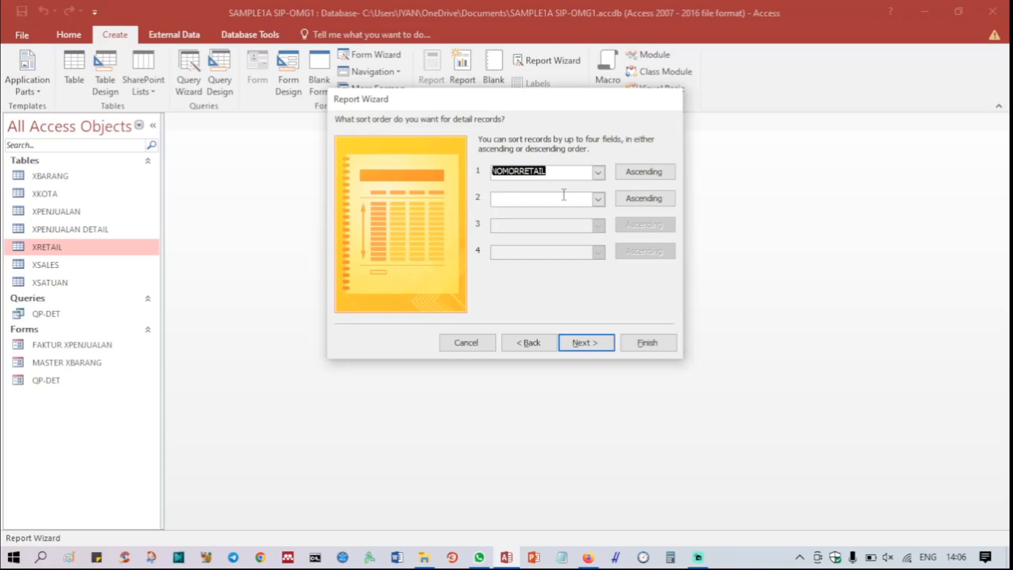
click(587, 345)
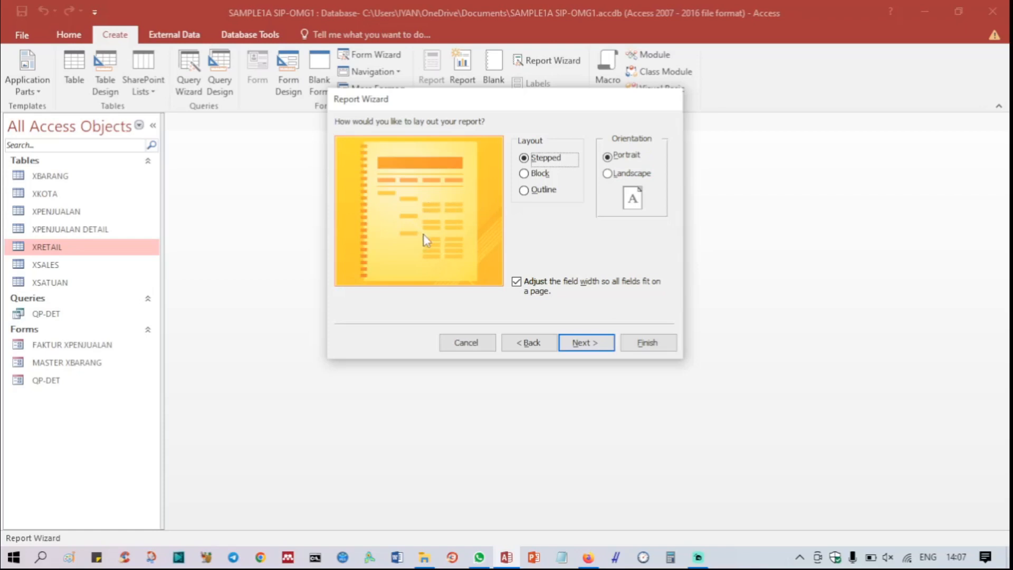
click(606, 175)
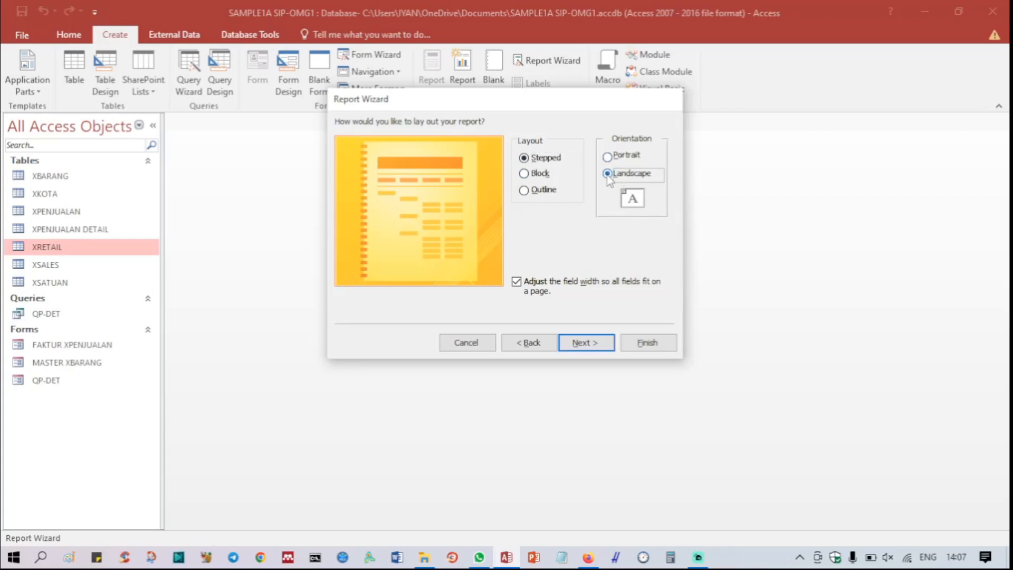
click(586, 343)
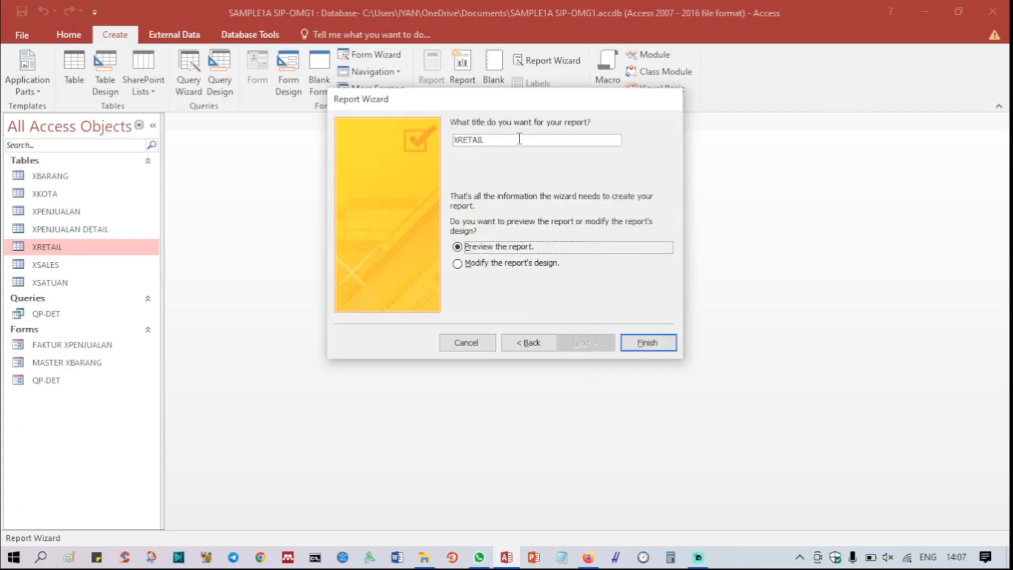
Step: Title the report "Laporan Data Retail" and finish the wizard with a preview of the report
drag(519, 138, 426, 144)
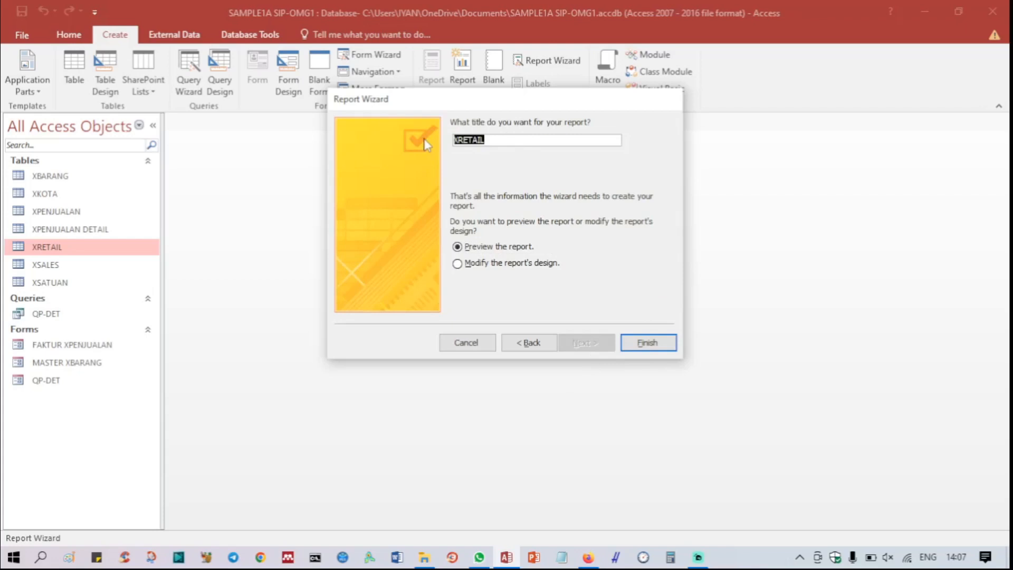
text(Laporan Data Tok)
key(BackSpace)
key(BackSpace)
key(BackSpace)
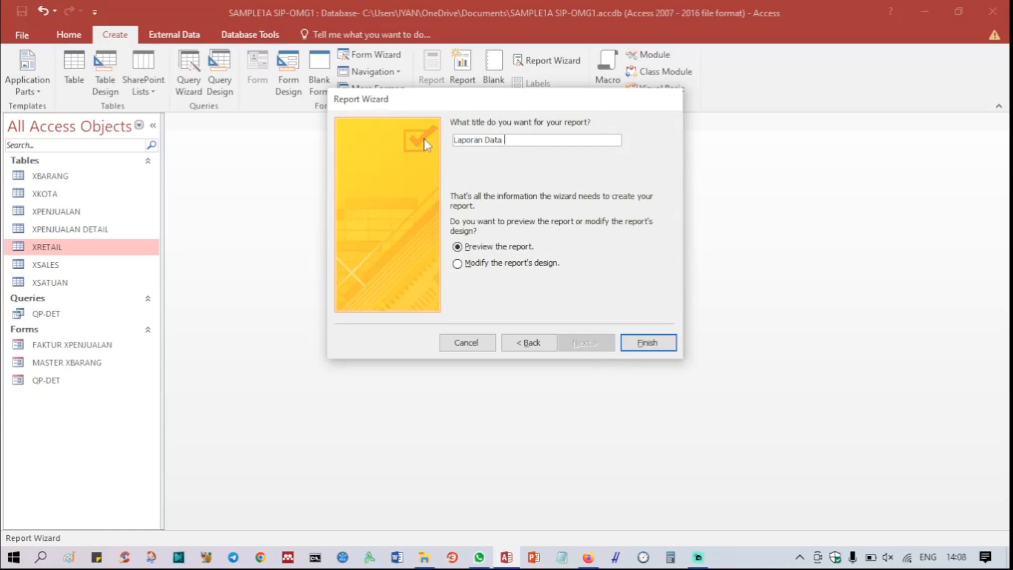
text(Retail)
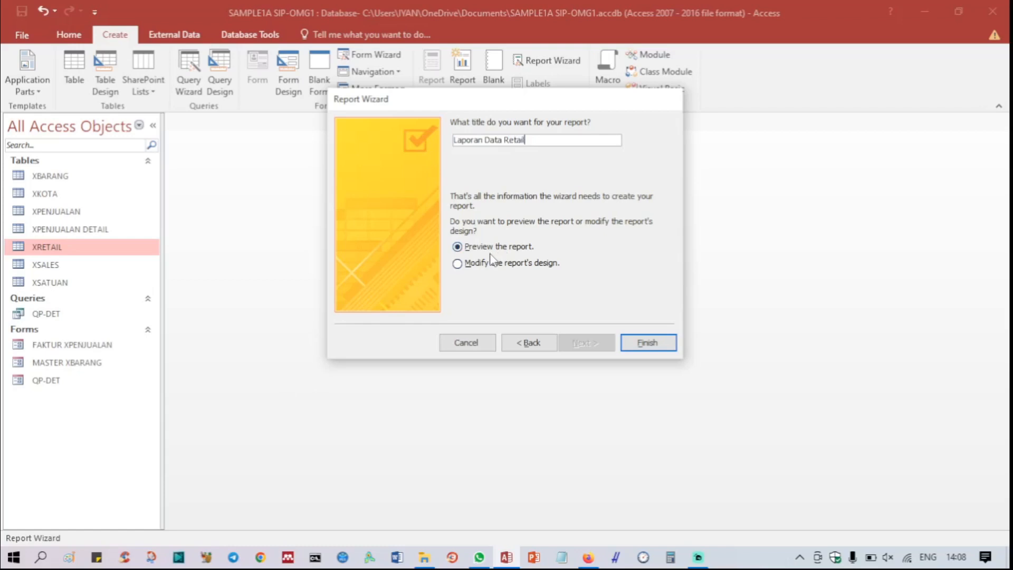
click(654, 343)
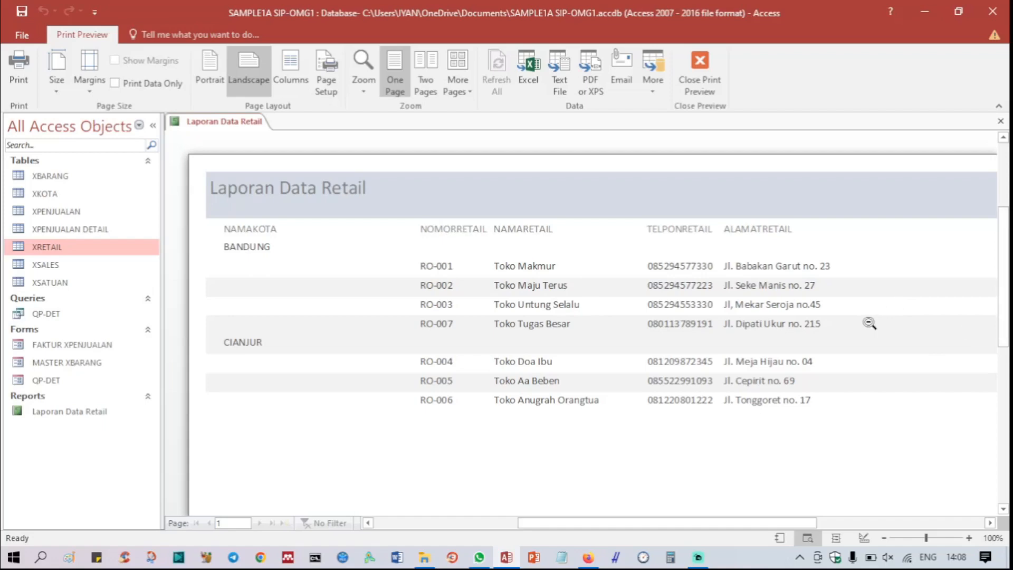
Step: Switch the report to Design View and widen the title label across the full width of the report header
right_click(233, 129)
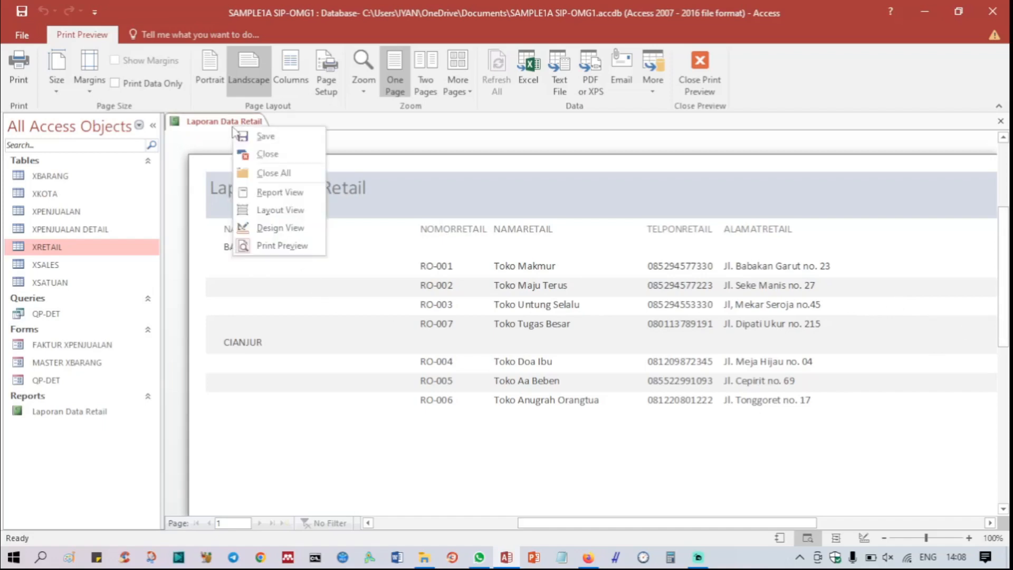
click(302, 229)
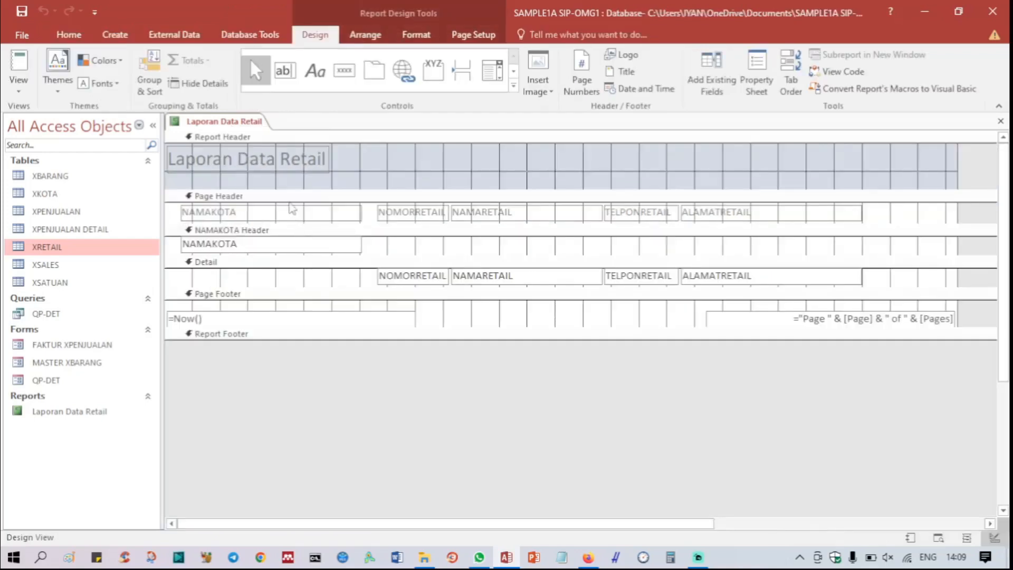
click(277, 183)
click(229, 168)
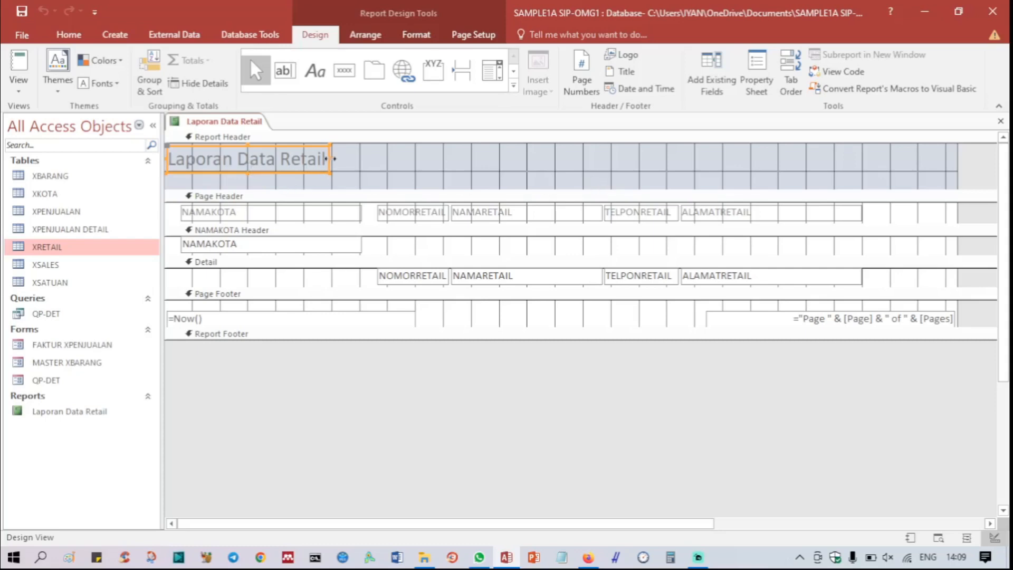
drag(329, 158, 956, 193)
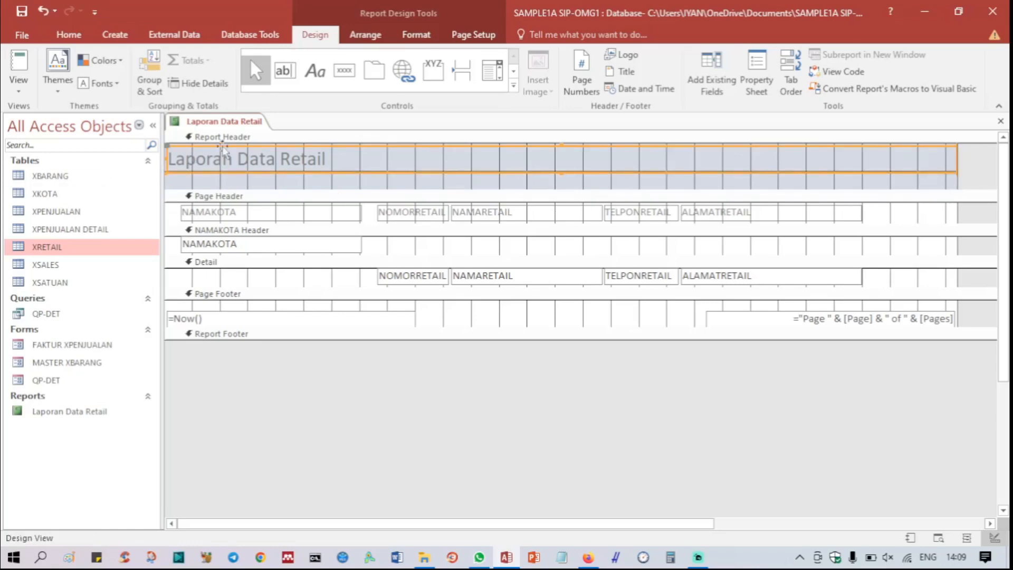
Step: Center the "Laporan Data Retail" title within its label and make it bold
click(417, 34)
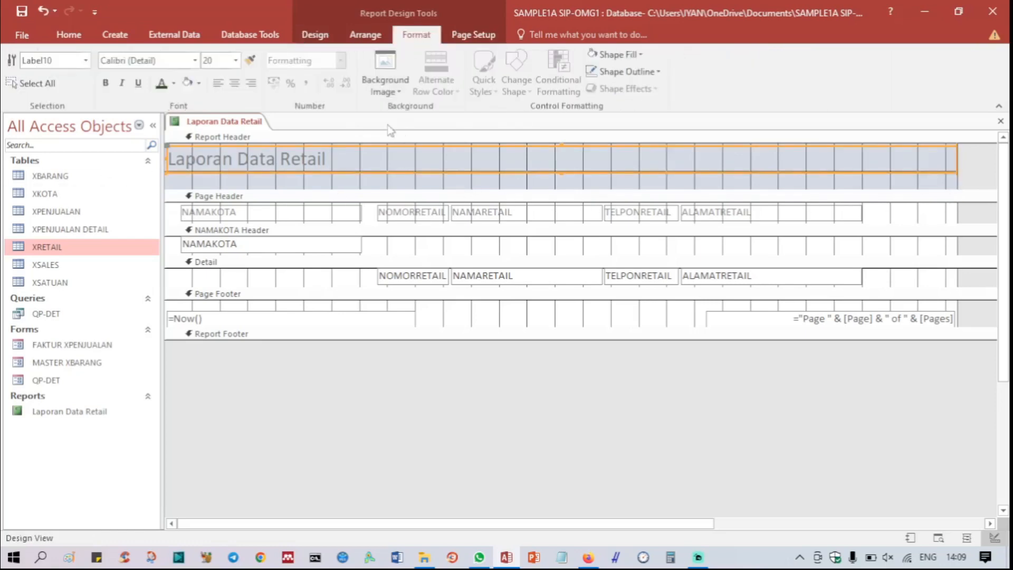
click(236, 84)
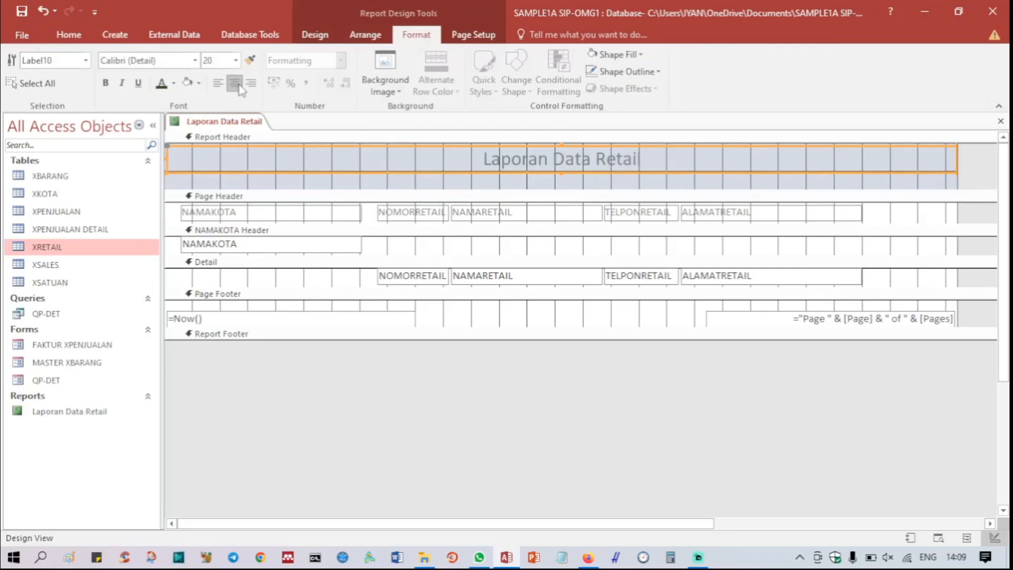
click(106, 83)
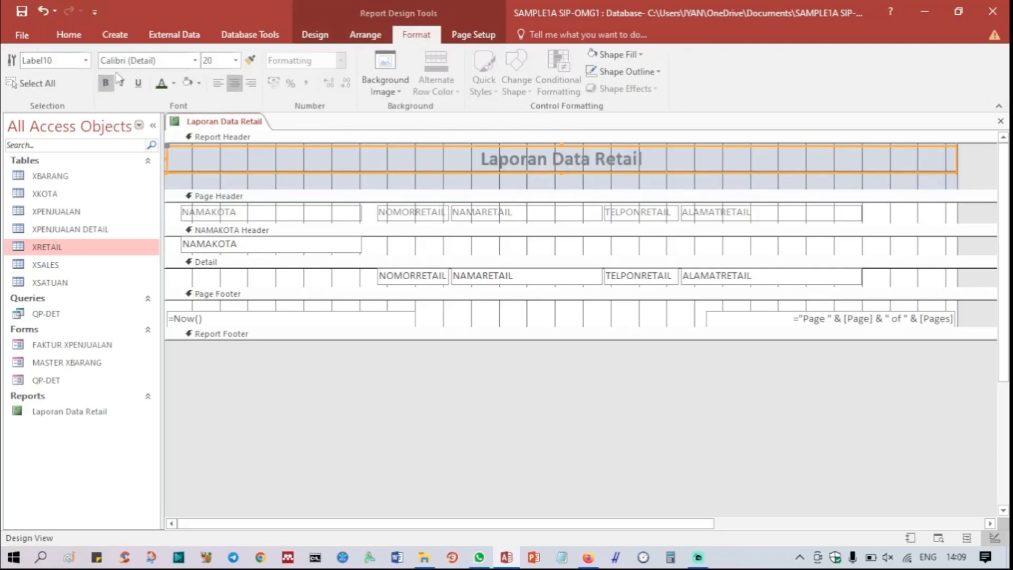
Step: Set the title's font to Atma at size 36 and heighten its label and the report header to fit the text
click(132, 61)
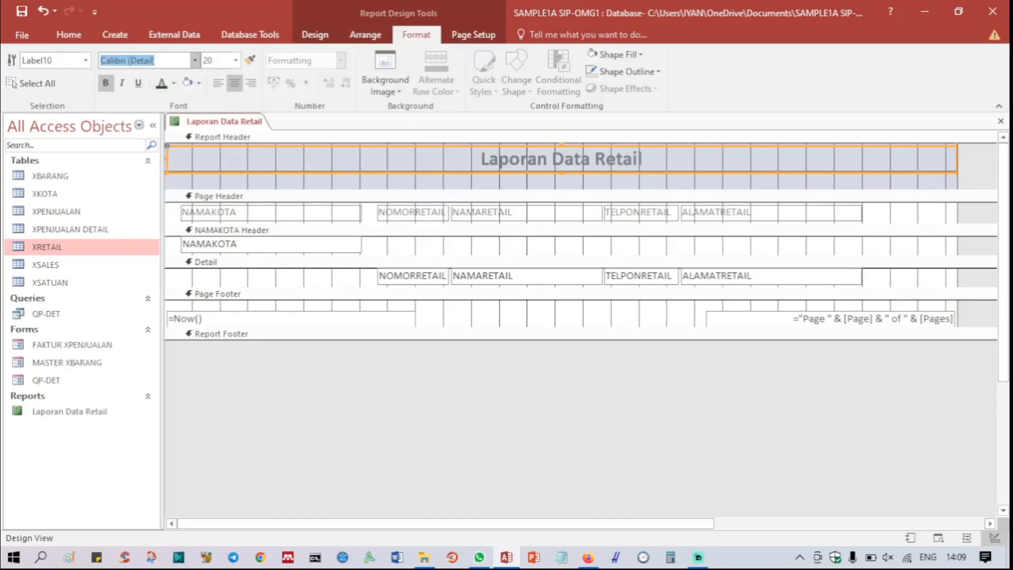
text(Atma)
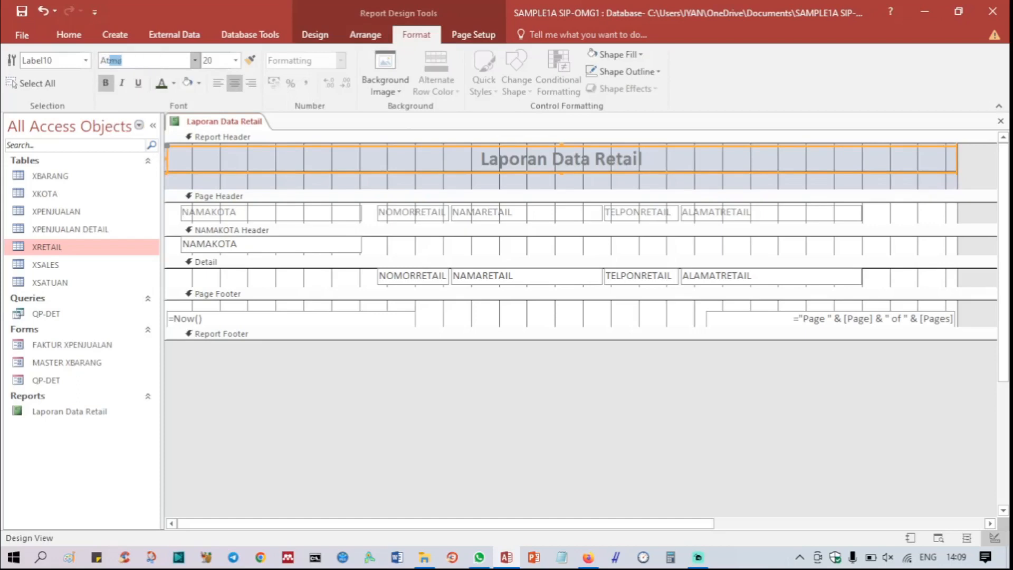
key(Return)
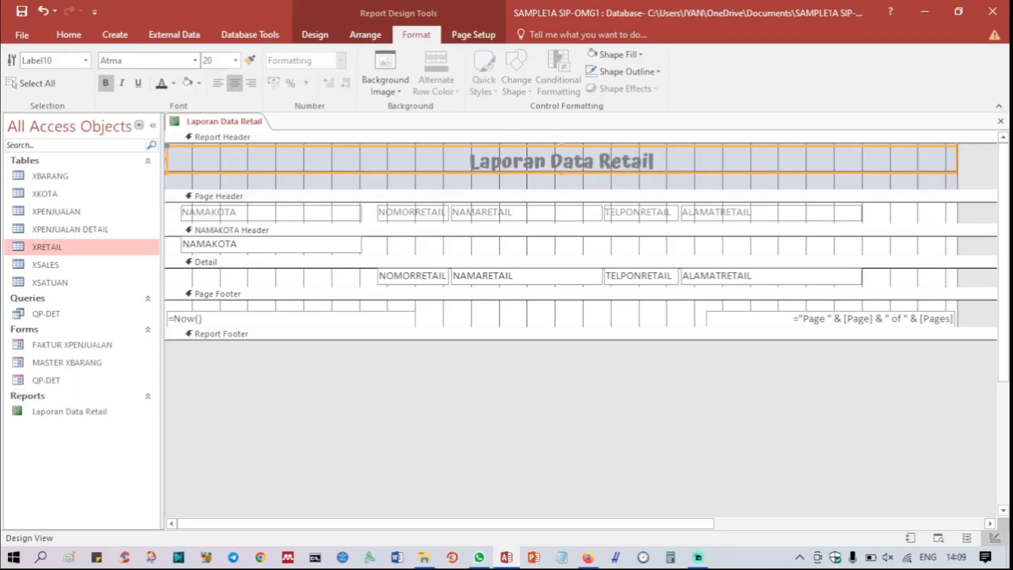
click(235, 61)
click(220, 260)
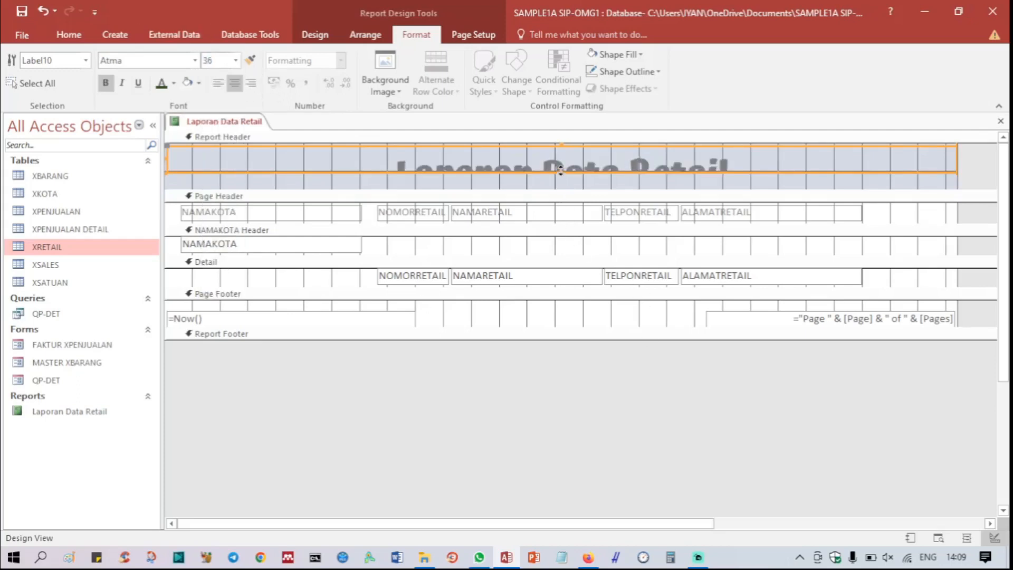
drag(560, 170, 563, 228)
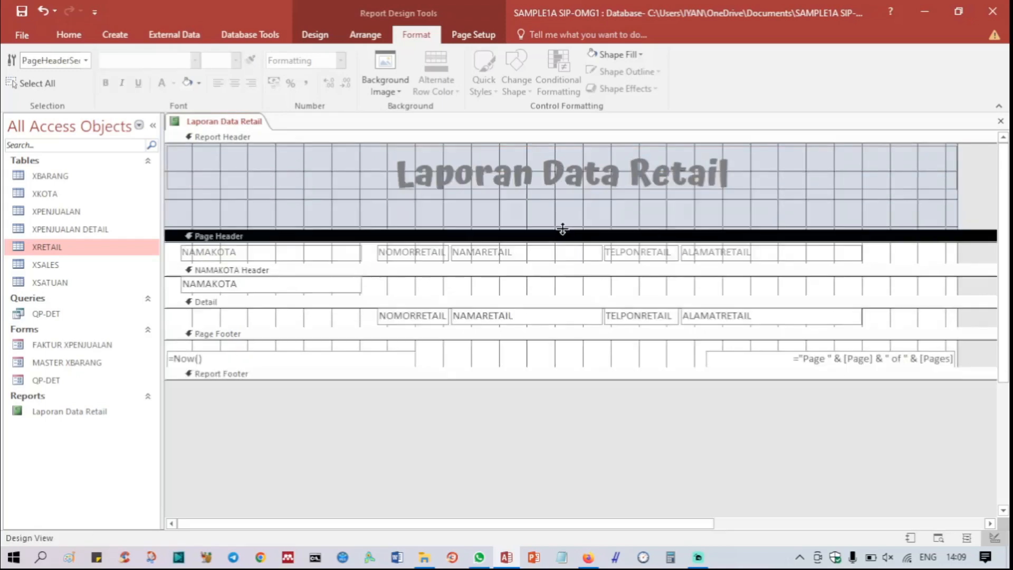
Step: Set the font size of the "Laporan Data Retail" title to 30
click(548, 192)
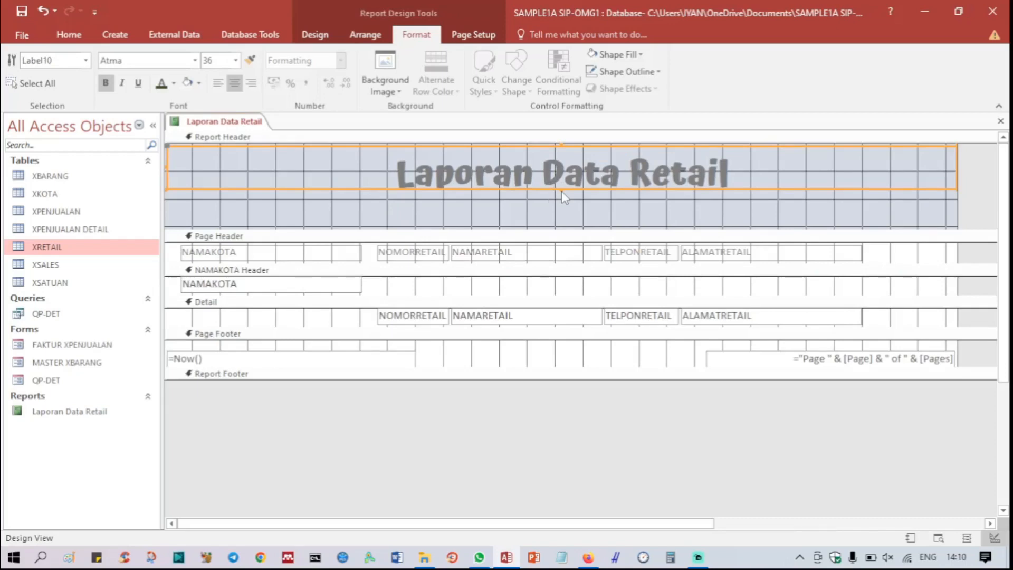
click(218, 59)
text(30)
key(Return)
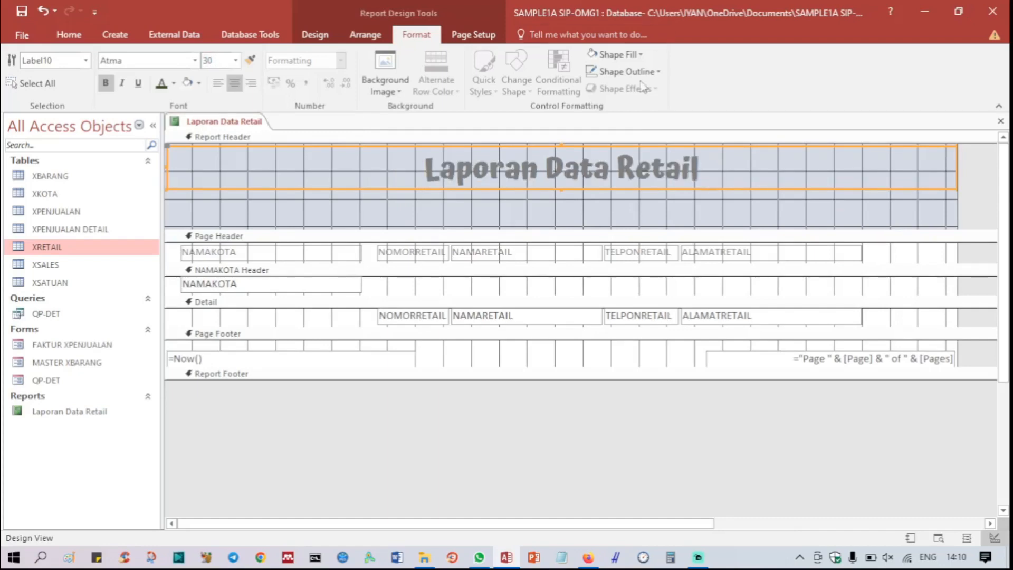
click(571, 199)
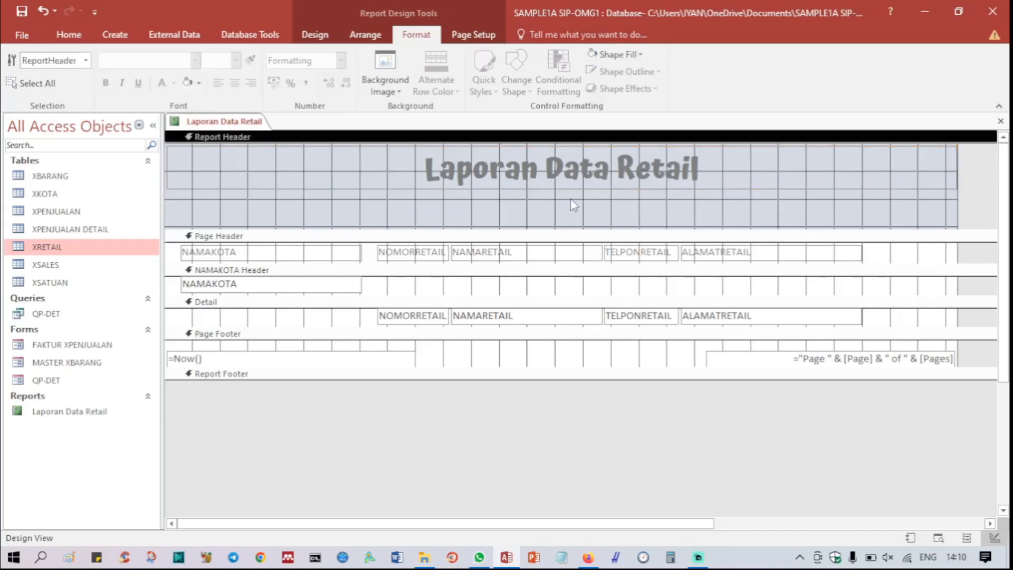
Step: Check the resized title in Report View and return the report to Design View
right_click(241, 123)
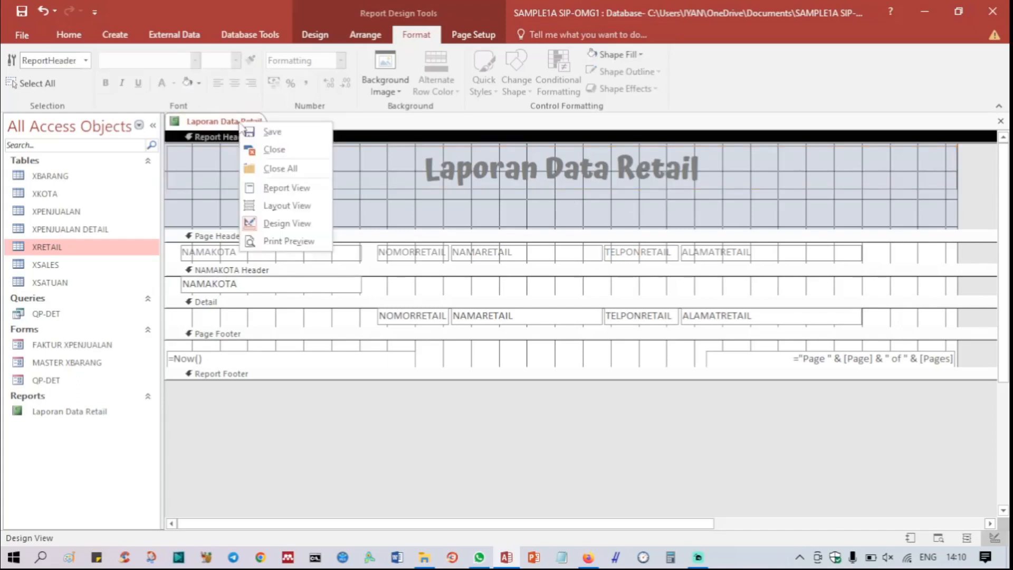
click(293, 189)
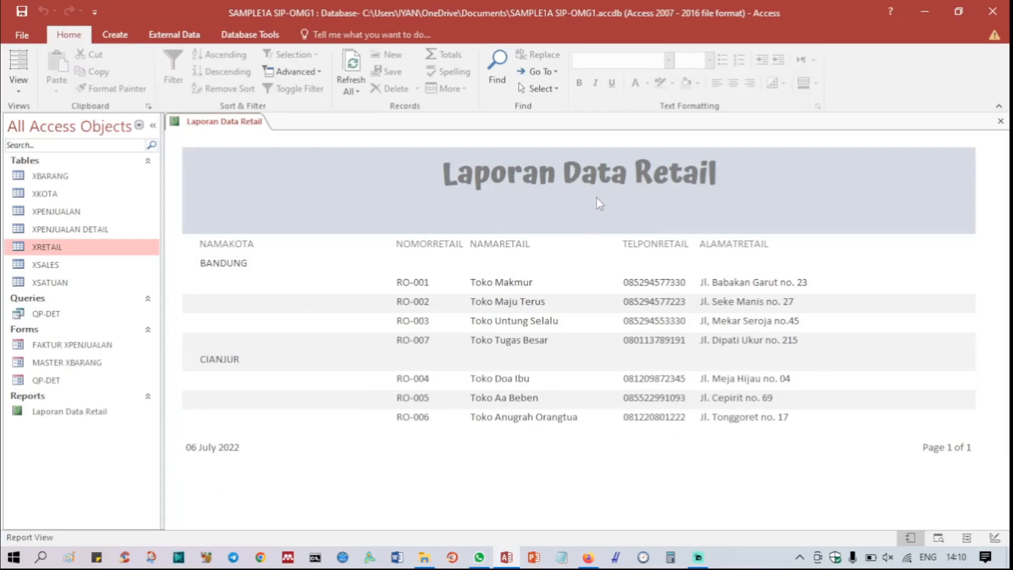
right_click(206, 124)
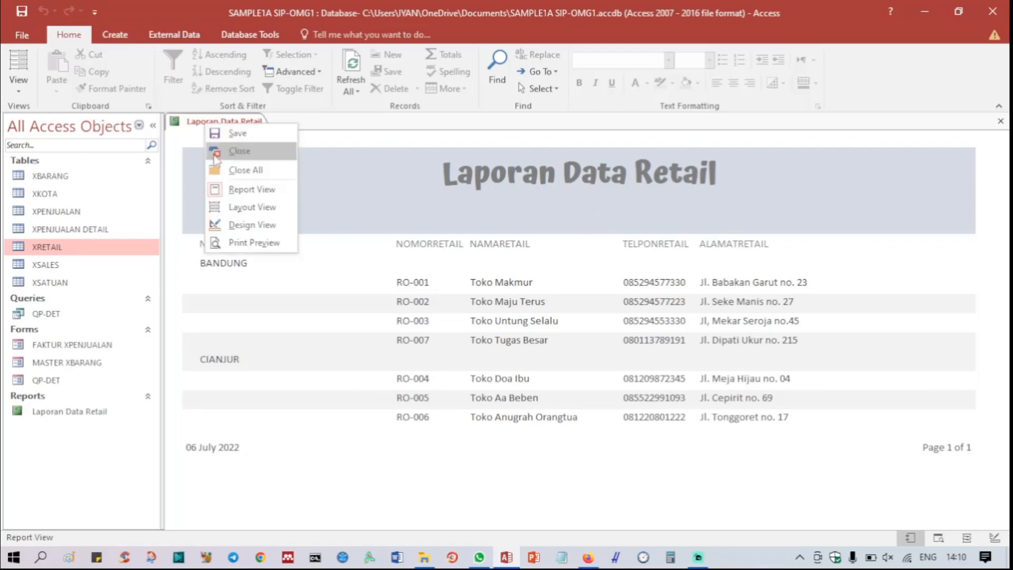
click(240, 225)
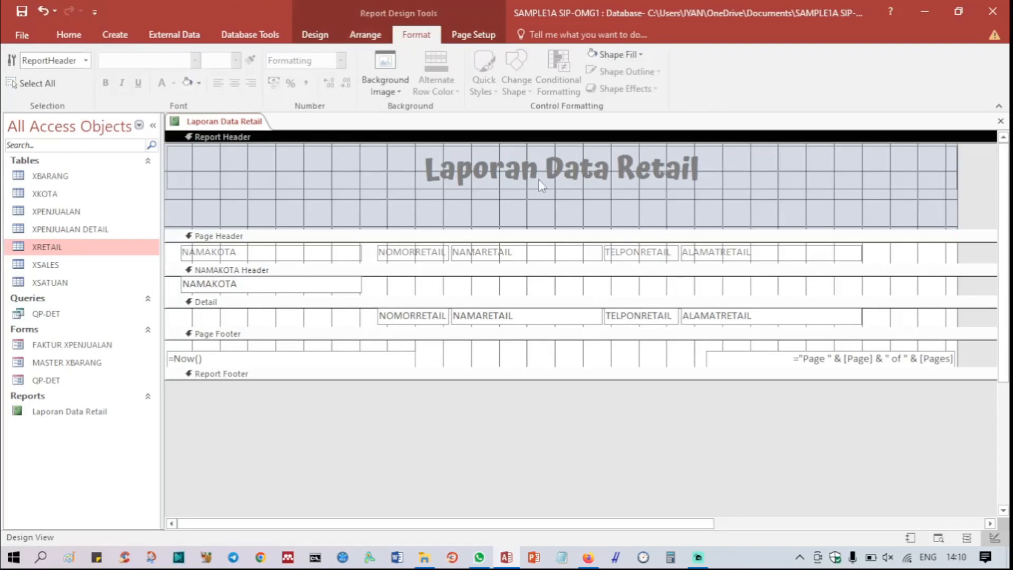
Step: Copy the NAMAKOTA label from the page header into the report header and lower it beneath the title label
click(320, 256)
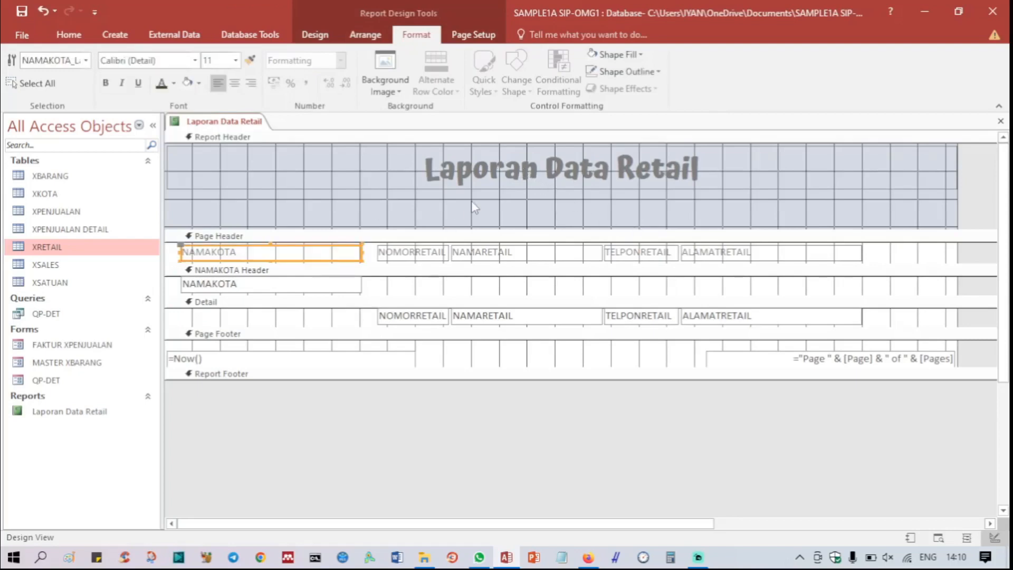
click(422, 195)
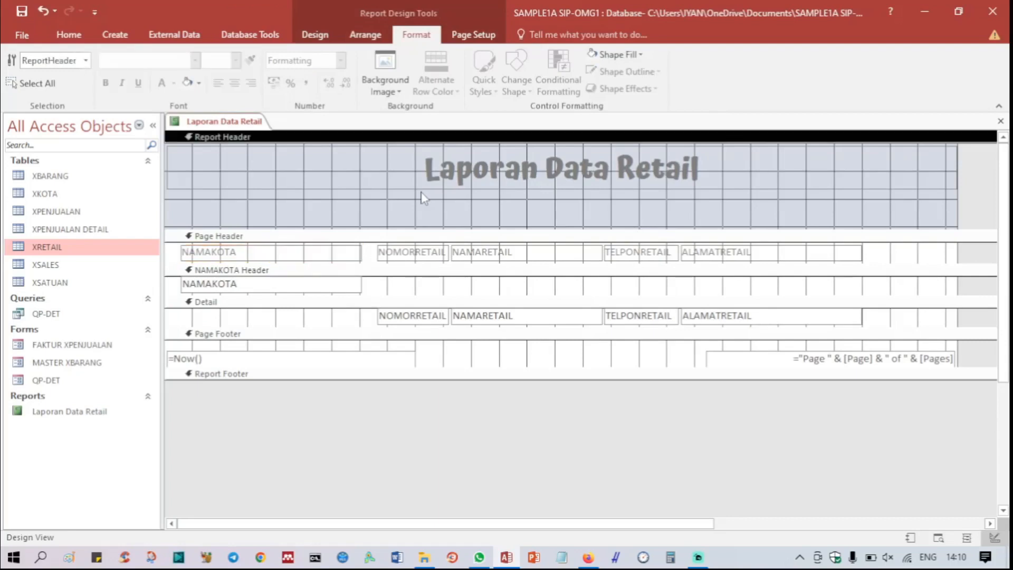
key(ctrl+v)
key(Down)
key(Down)
key(Down)
key(Down)
key(Down)
key(Down)
key(Down)
key(Down)
key(Down)
key(Down)
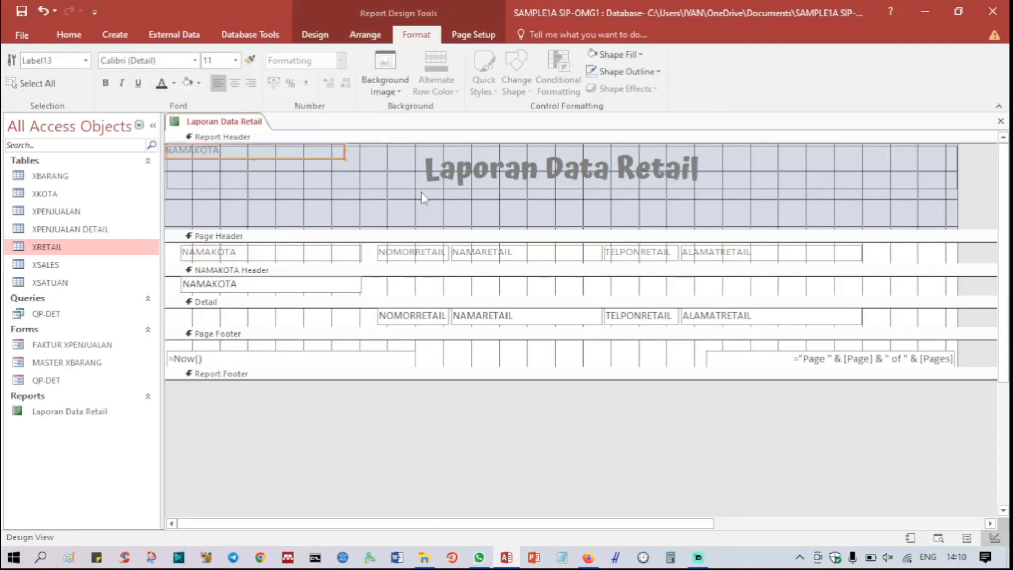
Step: Shift the copied NAMAKOTA label rightward along the report header until it sits under the title text
key(Right)
key(Right)
key(Right)
key(Right)
key(Right)
key(Right)
key(Right)
key(Right)
key(Right)
key(Right)
key(Right)
key(Right)
key(Right)
key(Right)
key(Right)
key(Right)
key(Right)
key(Right)
key(Right)
key(Right)
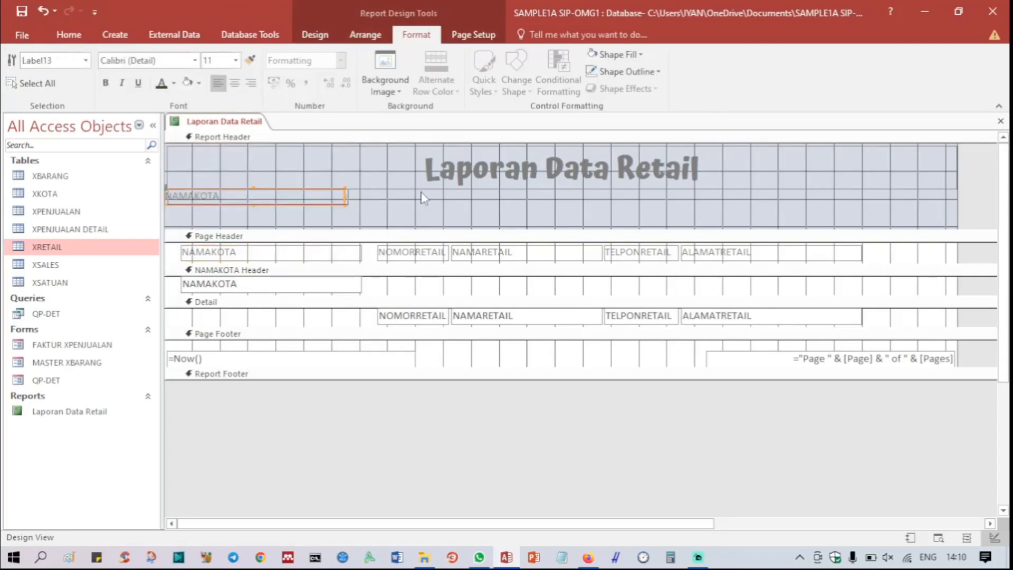
key(Right)
key(Right)
key(Right)
key(Right)
key(Right)
key(Right)
key(Right)
key(Right)
key(Right)
key(Right)
key(Right)
key(Right)
key(Right)
key(Right)
key(Right)
key(Right)
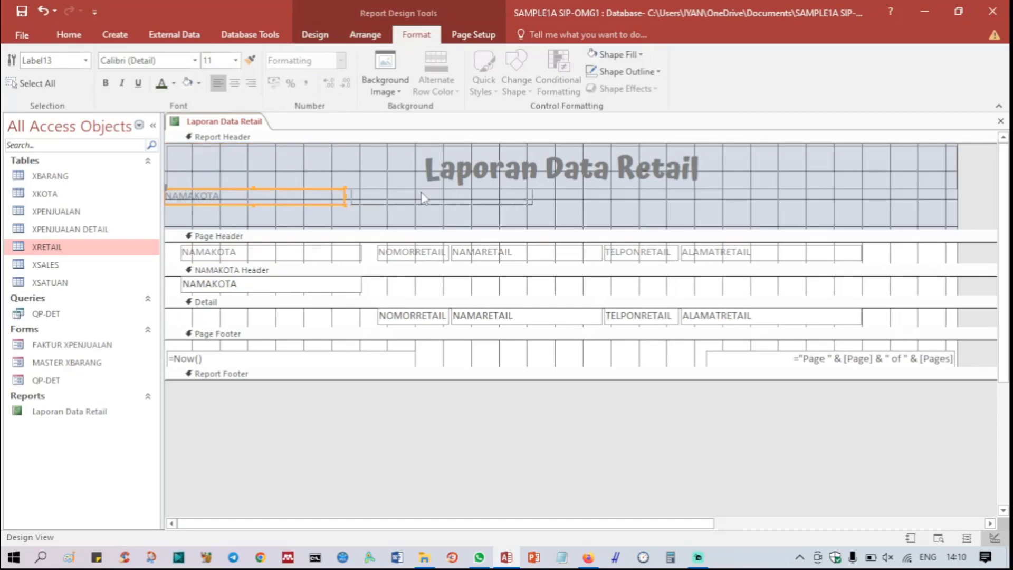
click(420, 193)
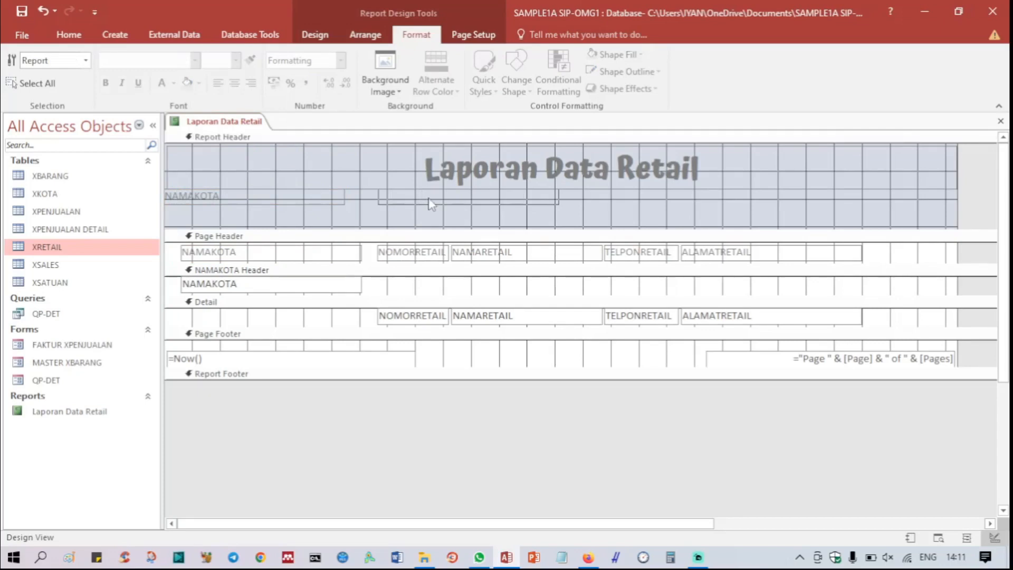
click(303, 196)
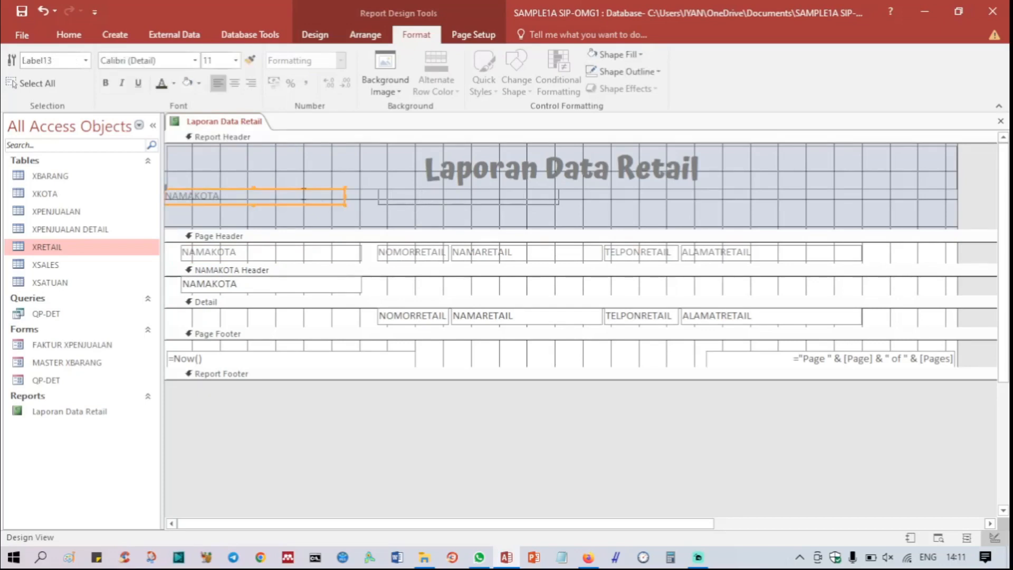
click(384, 203)
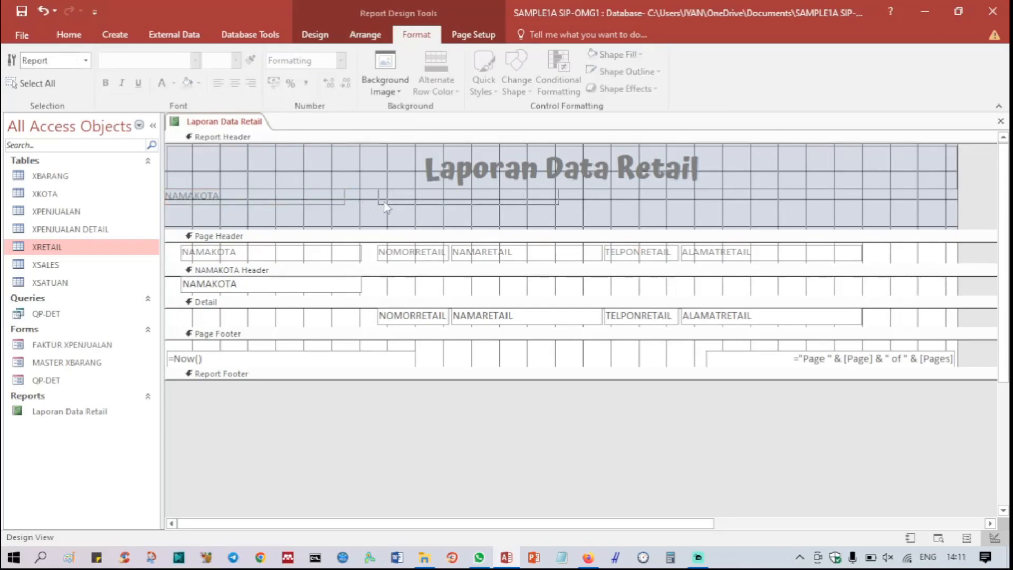
click(321, 199)
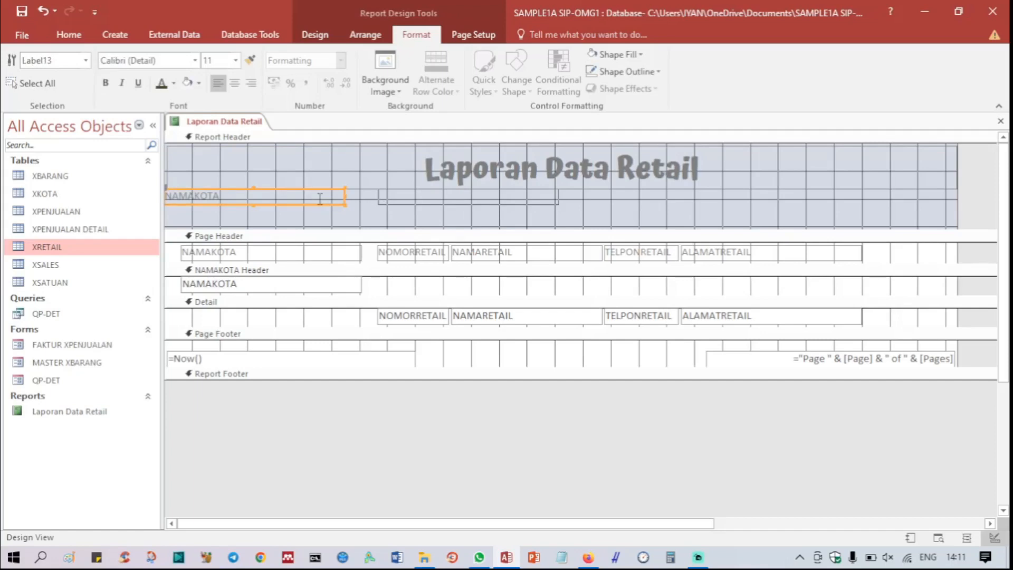
key(Right)
key(Right)
key(Right)
key(Right)
key(Right)
key(Right)
key(Right)
key(Right)
key(Right)
key(Right)
key(Right)
key(Right)
key(Right)
key(Right)
key(Right)
key(Right)
key(Right)
key(Right)
key(Right)
key(Right)
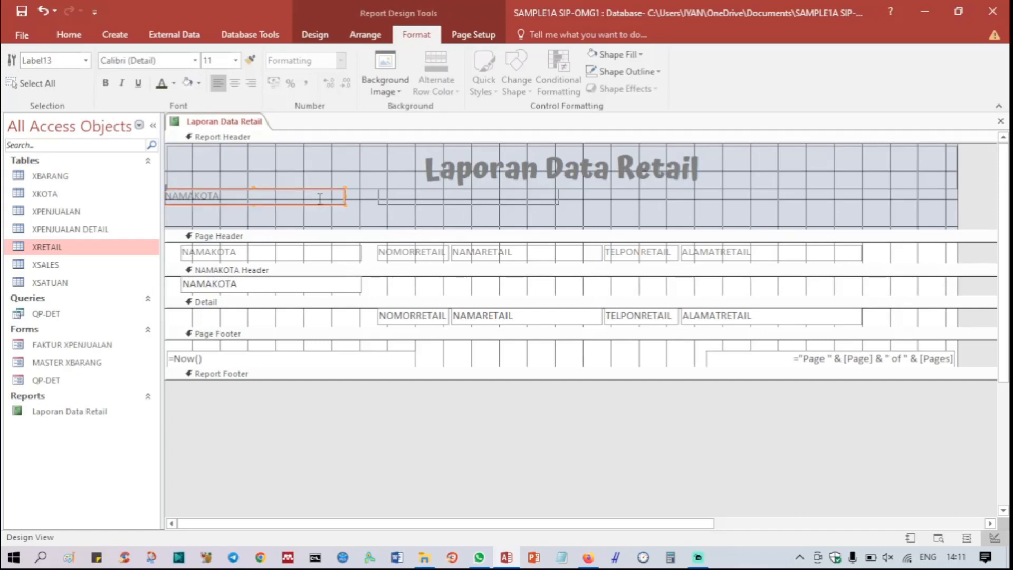
key(Right)
key(Right)
key(Right)
key(Right)
key(Right)
key(Right)
key(Right)
key(Right)
key(Right)
key(Right)
key(Right)
key(Right)
key(Right)
key(Right)
key(Right)
key(Right)
key(Right)
key(Right)
key(Right)
key(Right)
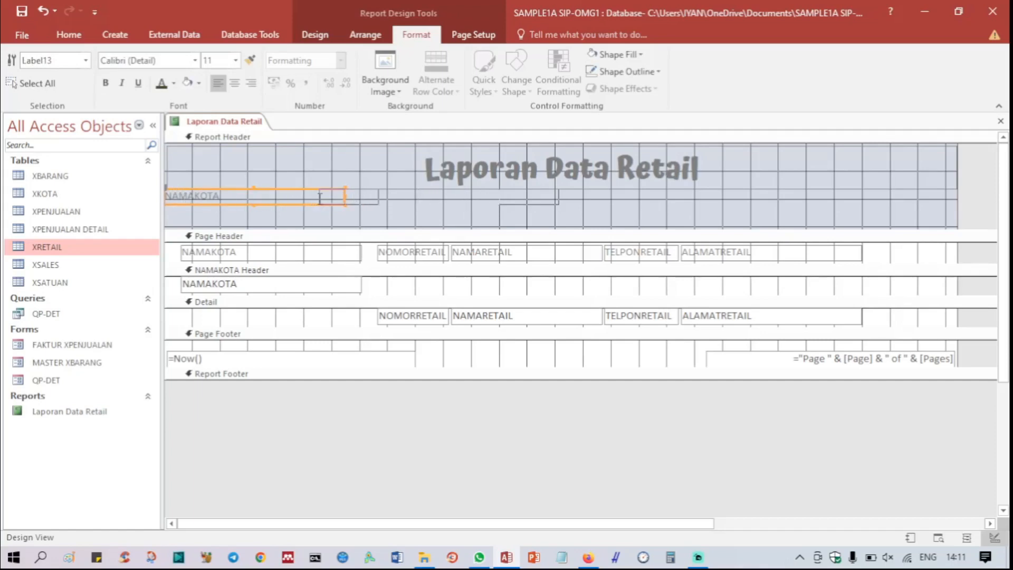
key(Right)
key(Right)
key(Right)
key(Right)
key(Right)
key(Right)
key(Right)
key(Right)
key(Right)
key(Right)
key(Right)
key(Right)
key(Right)
key(Right)
key(Right)
key(Right)
key(Right)
key(Right)
key(Right)
key(Right)
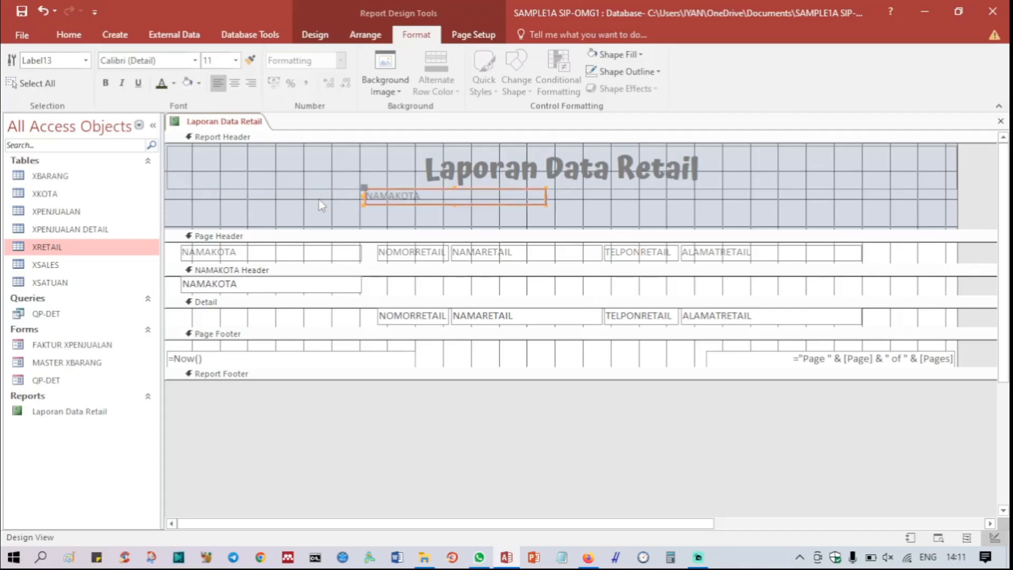
key(Right)
key(Right)
key(Right)
key(Right)
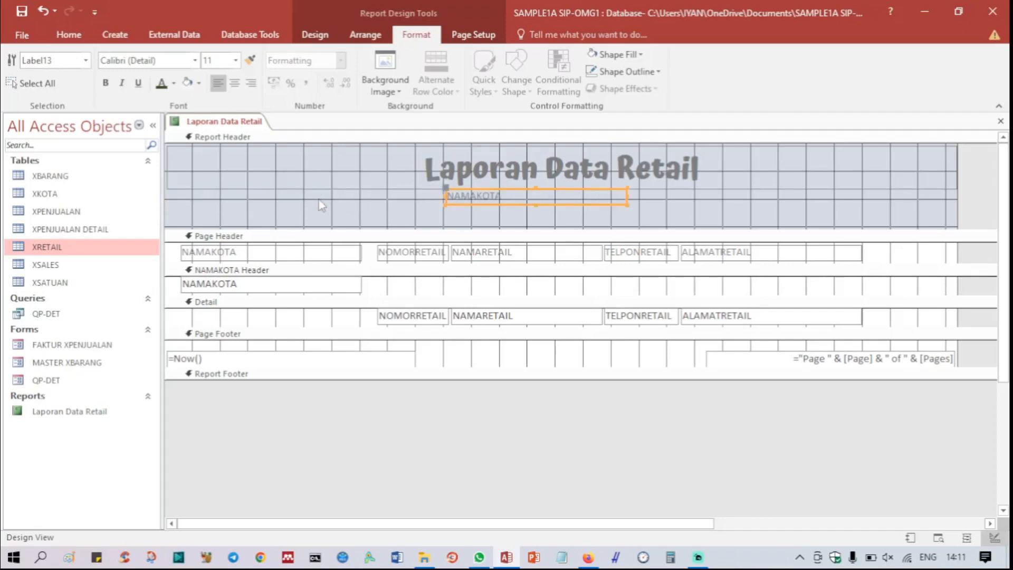
Step: Replace the copied label's text with "Per tanggal :"
double_click(498, 196)
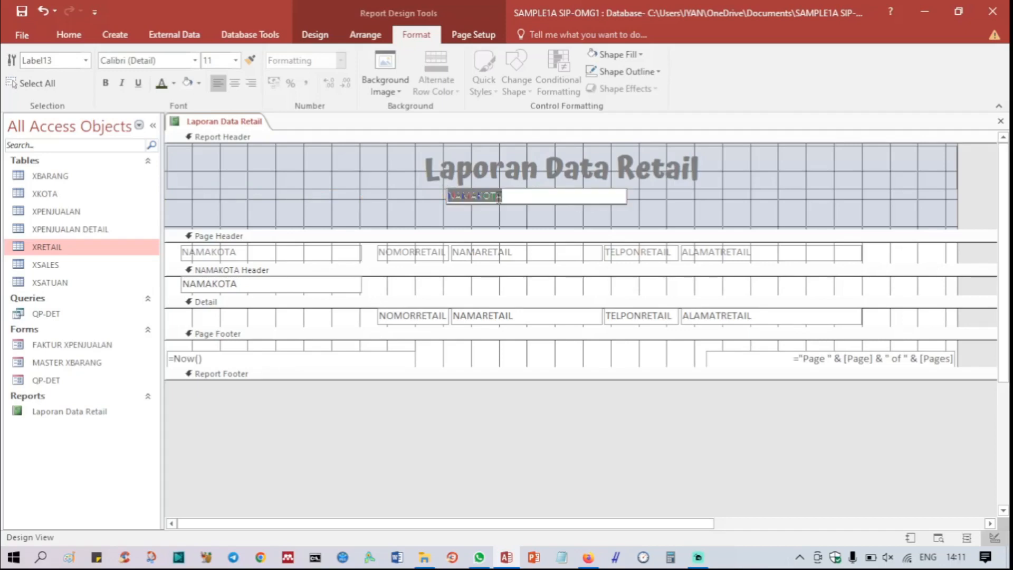
text(Pe)
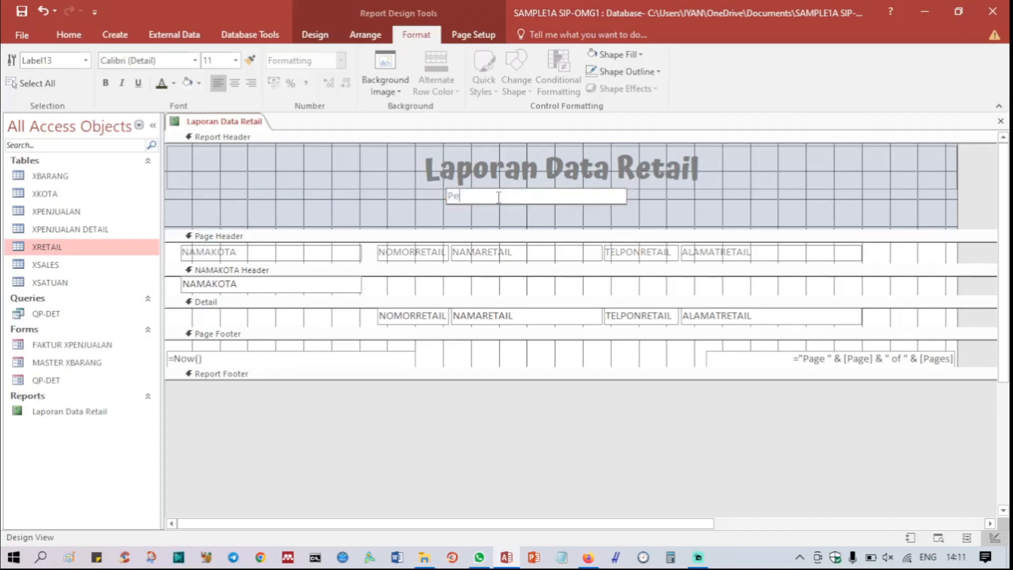
text(r tanggal :)
key(Return)
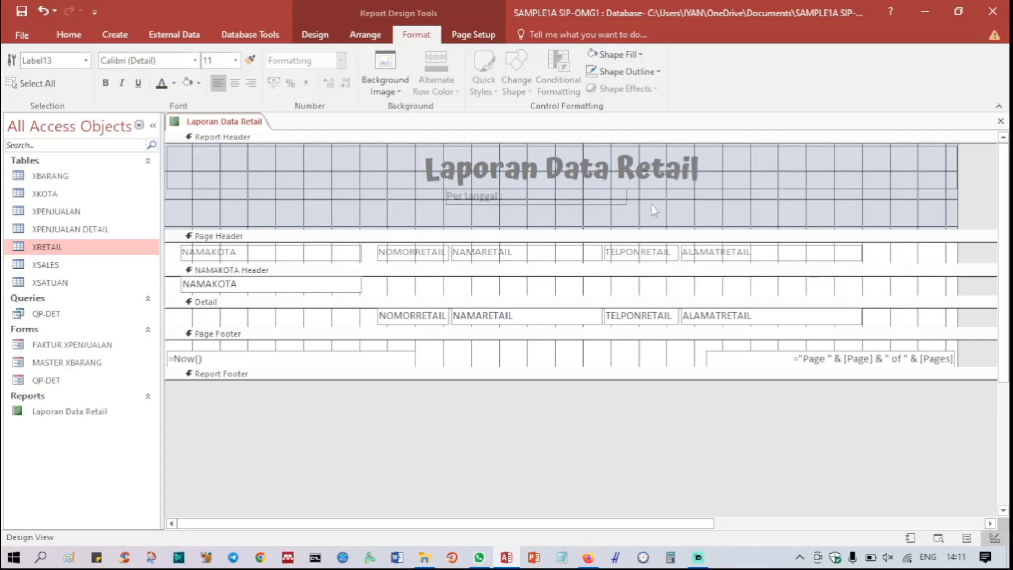
Step: Make the "Per tanggal :" label bold and black, and narrow it to fit its text
click(106, 83)
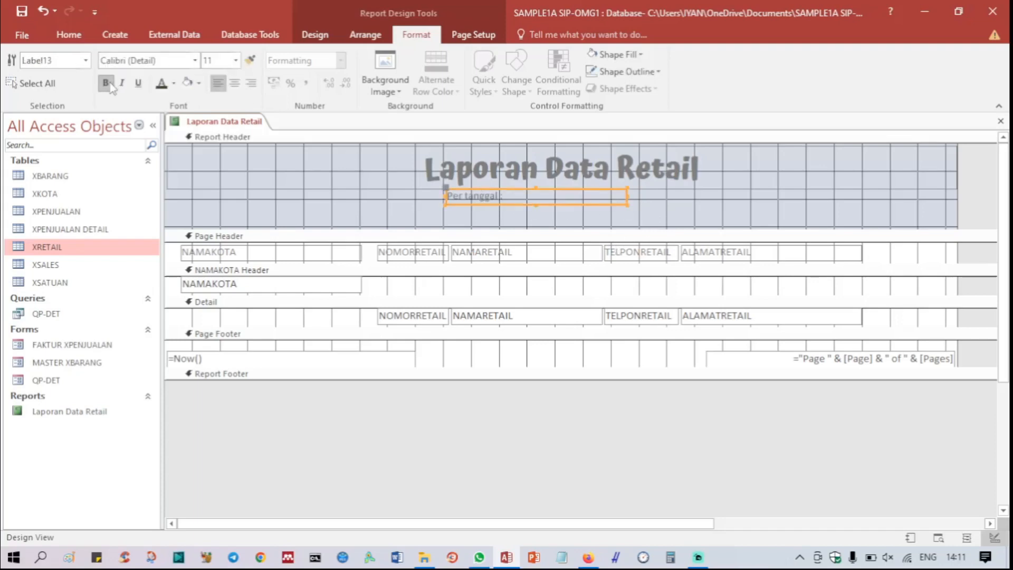
click(173, 82)
click(172, 135)
drag(626, 194, 508, 208)
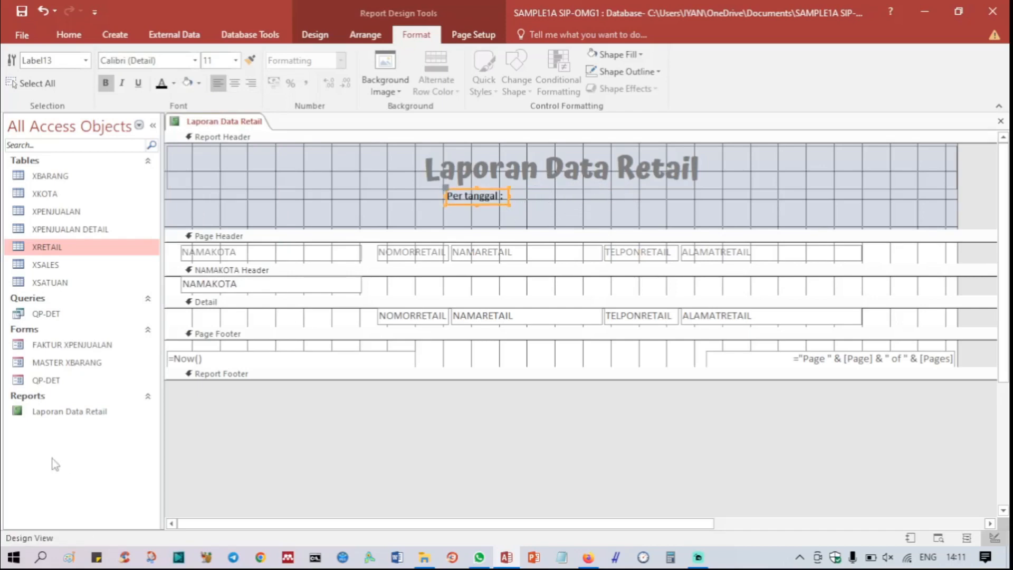
Step: Move the =Now() date box from the page footer into the report header, aligned directly after the "Per tanggal :" label
drag(180, 363, 553, 206)
key(Down)
key(Down)
key(Down)
key(Down)
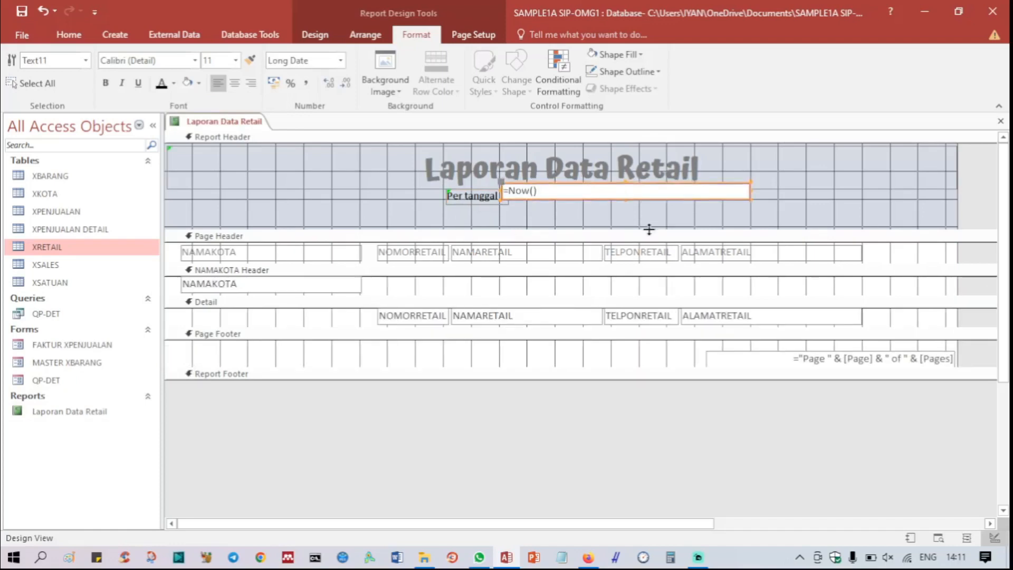
key(Down)
key(Right)
key(Right)
key(Right)
key(Right)
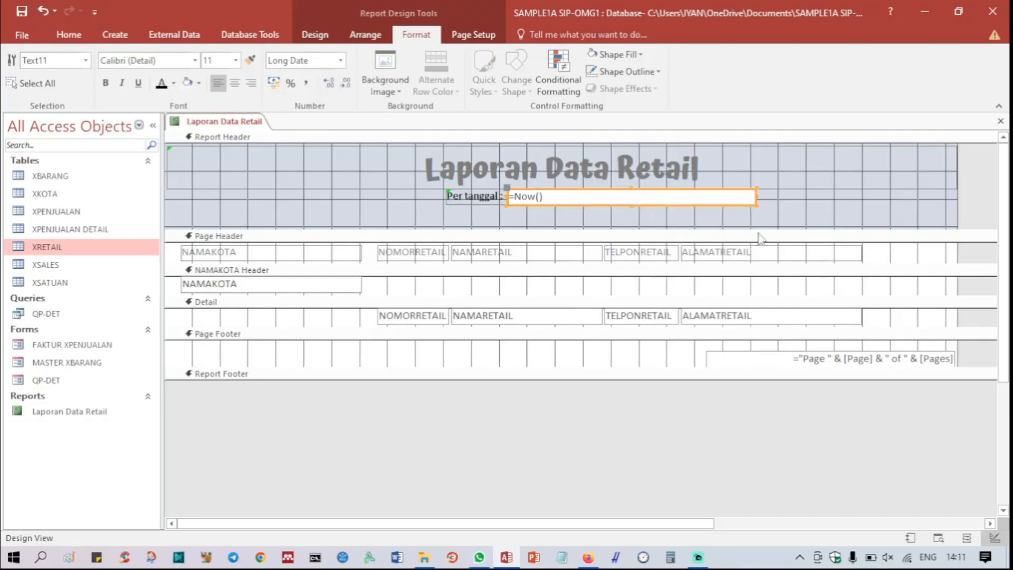
Step: Narrow the =Now() date box and shorten the report header to end just below the date line
drag(755, 197, 598, 201)
click(733, 186)
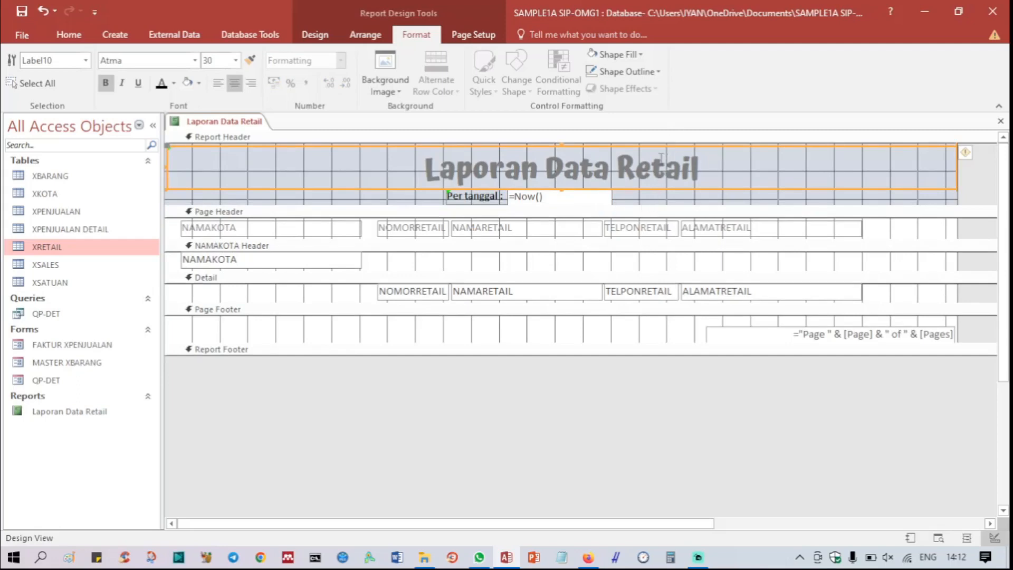
Step: Fill the report header background with the lightest olive-green tint of the standard colors
click(650, 202)
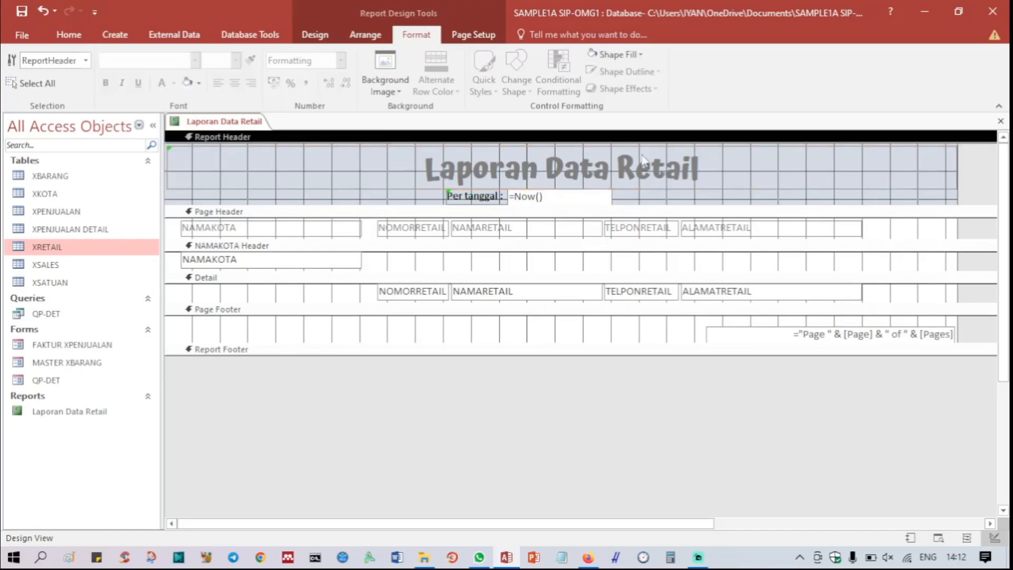
click(634, 57)
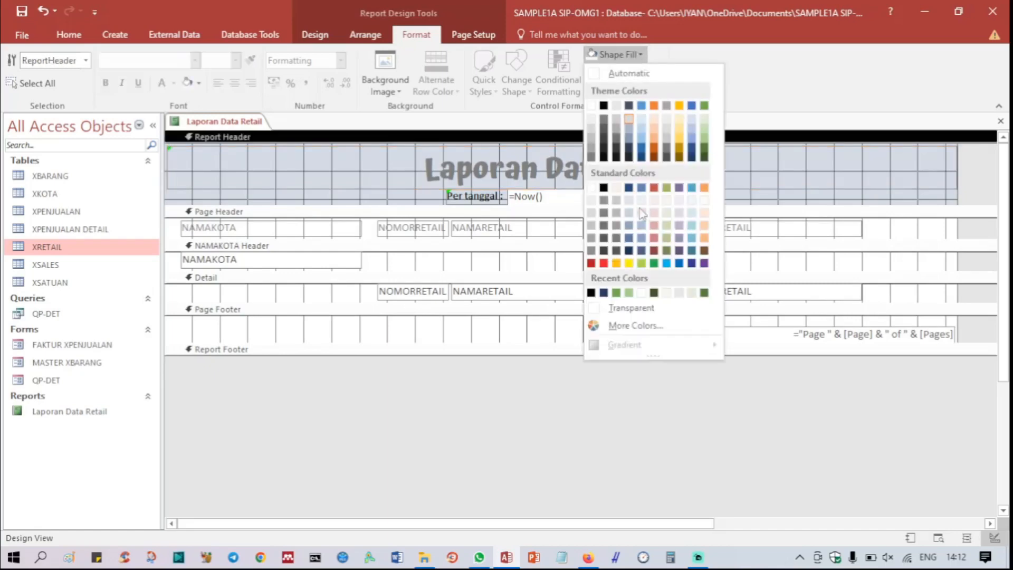
click(667, 213)
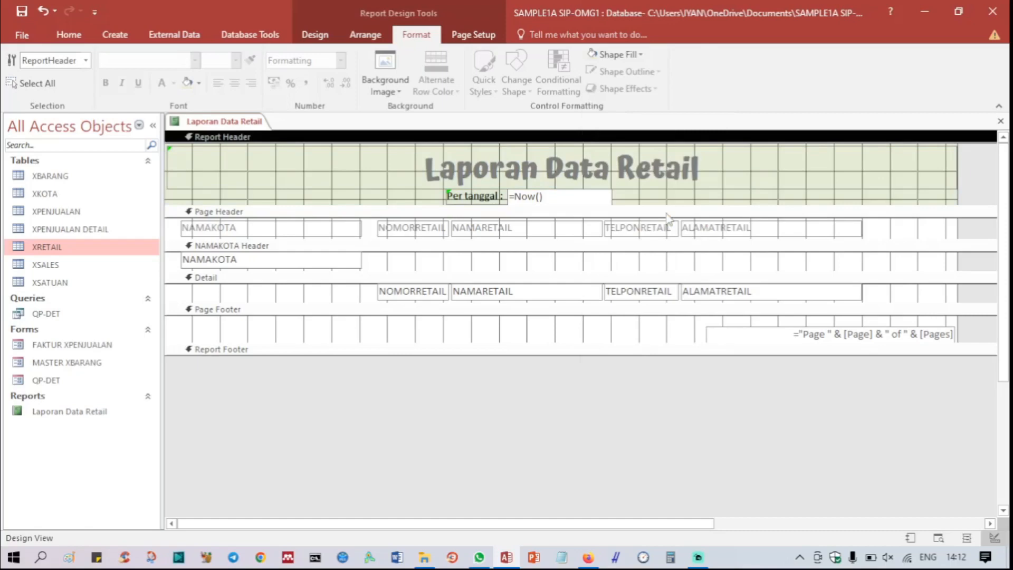
click(640, 55)
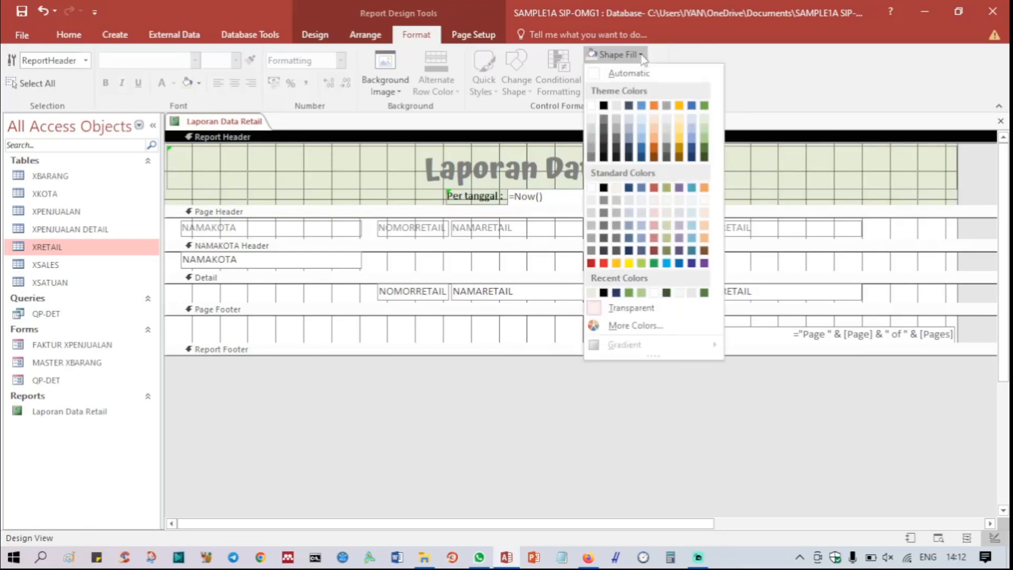
click(667, 201)
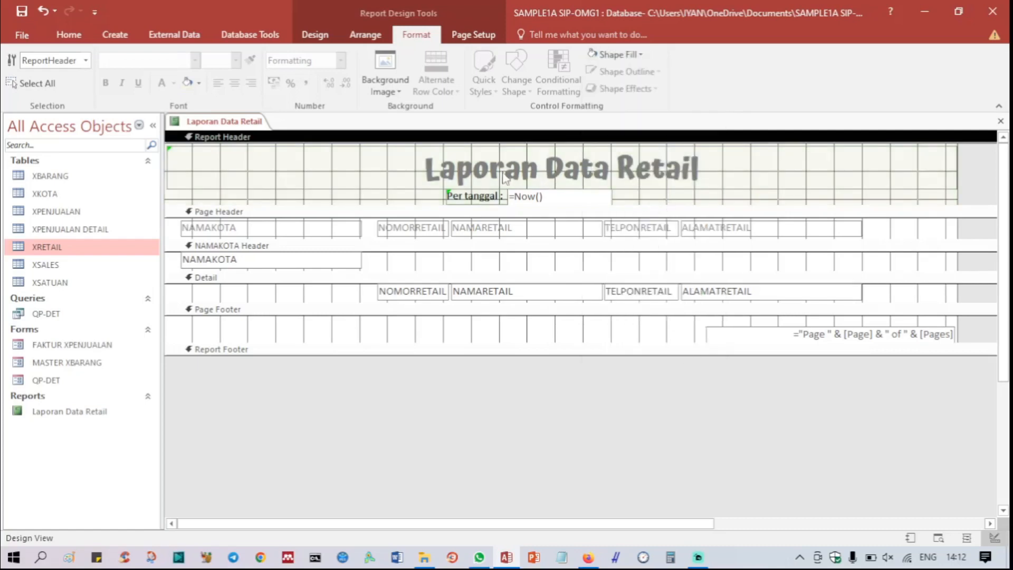
Step: Change the "Laporan Data Retail" title's font color to the darkest green theme color
click(480, 167)
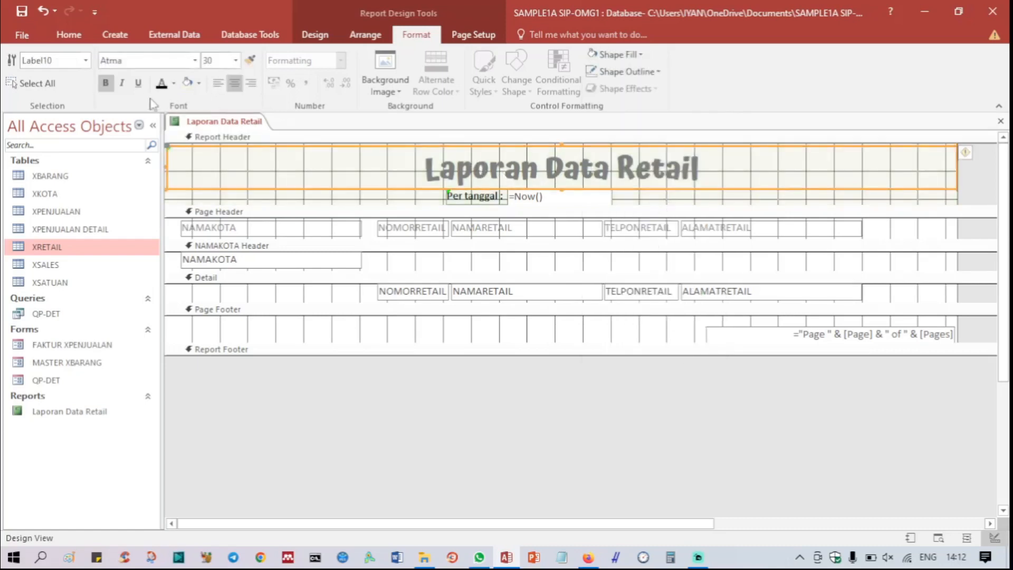
click(173, 83)
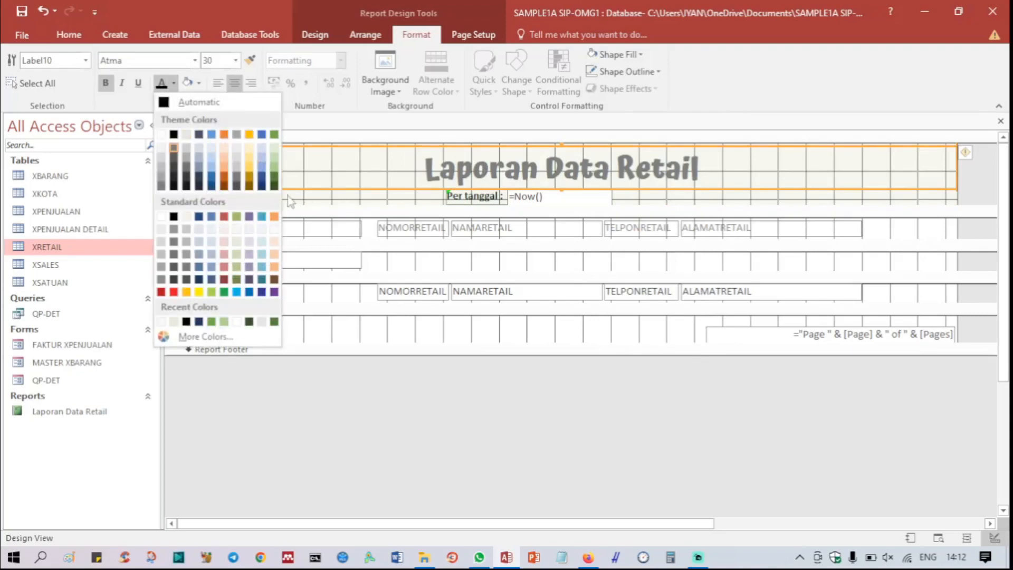
click(274, 187)
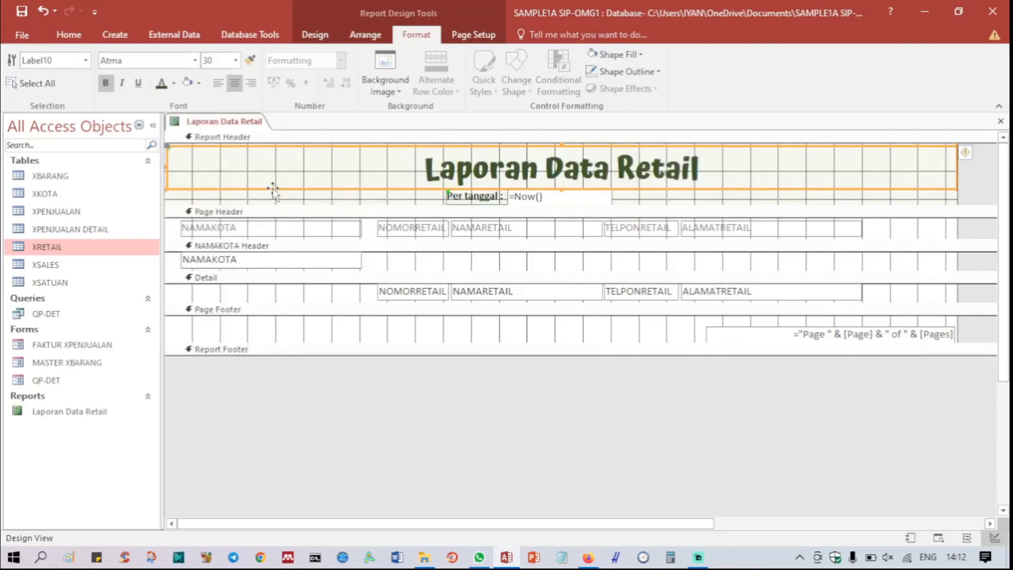
Step: Apply the dark green font color and bold formatting to the "Per tanggal :" label and the =Now() date box together
click(483, 198)
shift+click(534, 200)
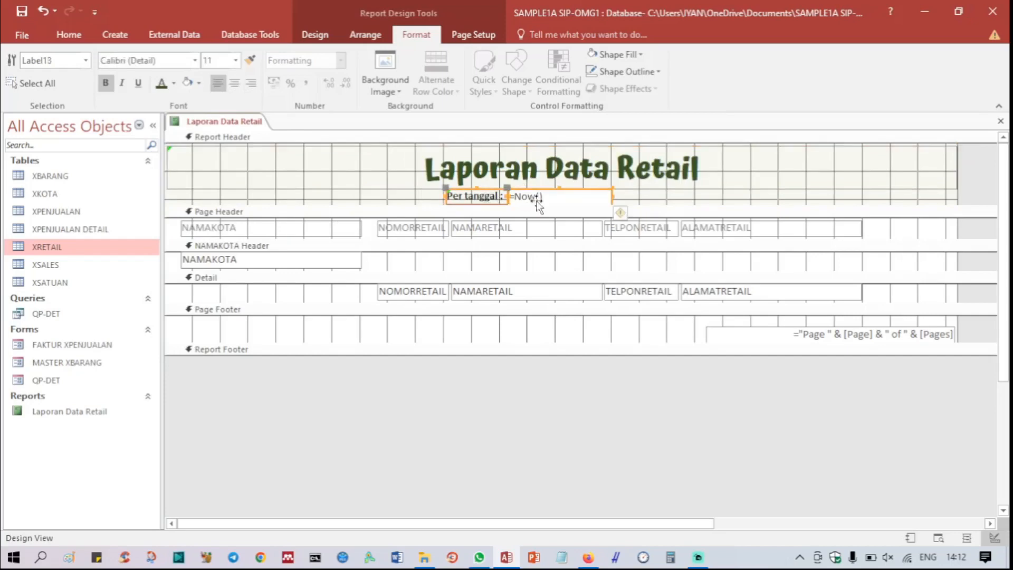
click(161, 84)
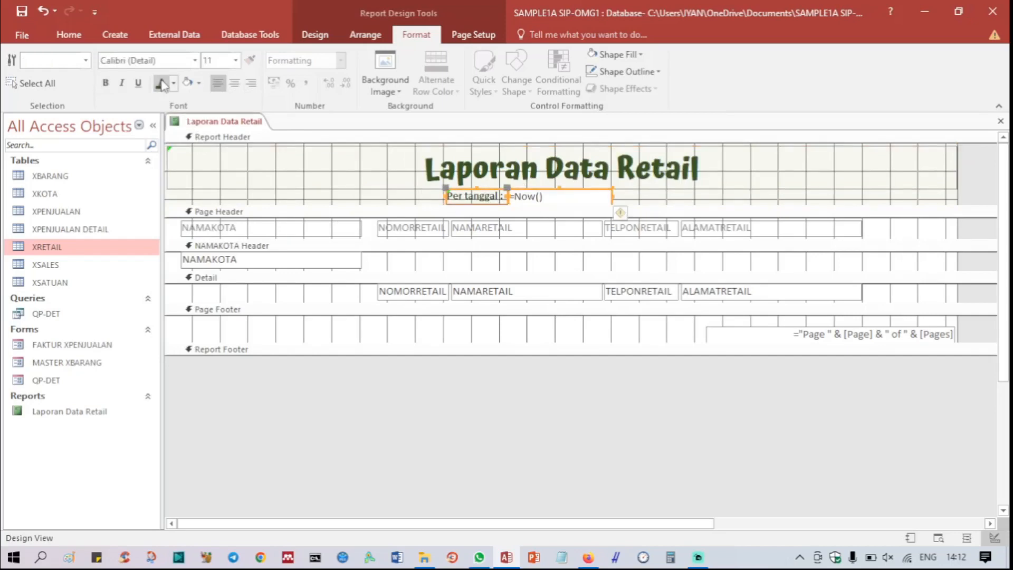
click(106, 83)
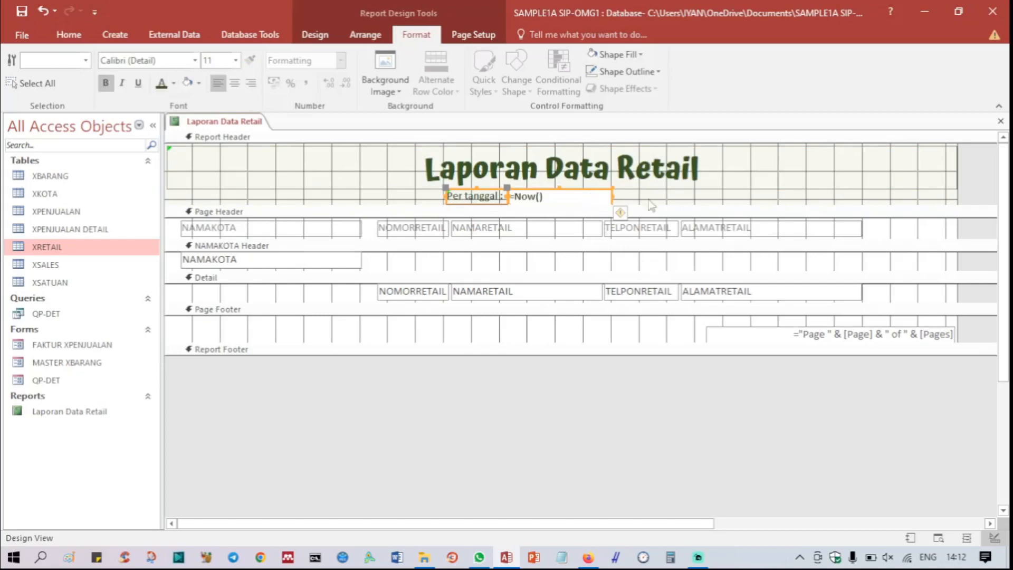
Step: Make the shape fill of the =Now() date box in the report header transparent
click(691, 189)
click(567, 197)
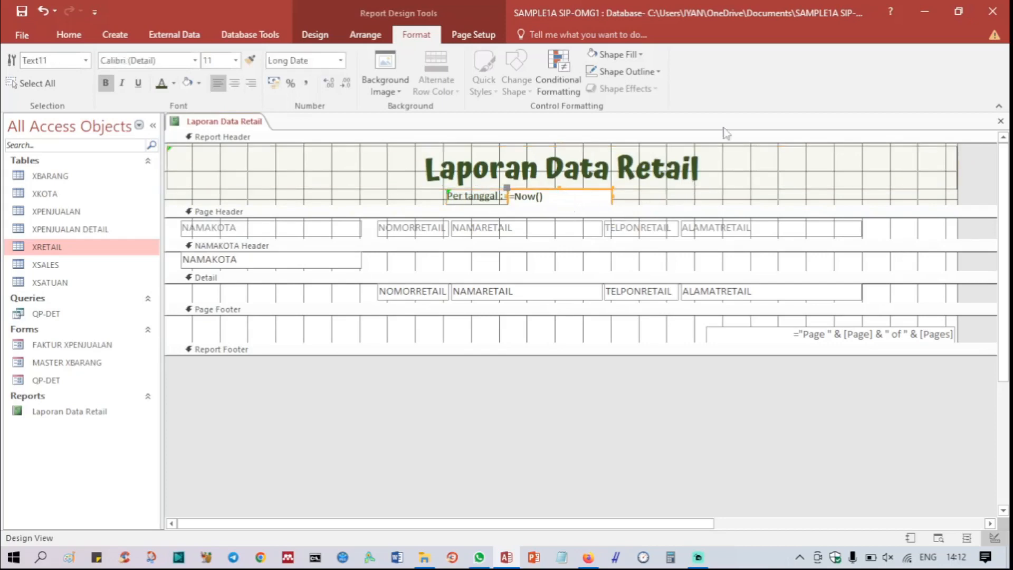
click(641, 55)
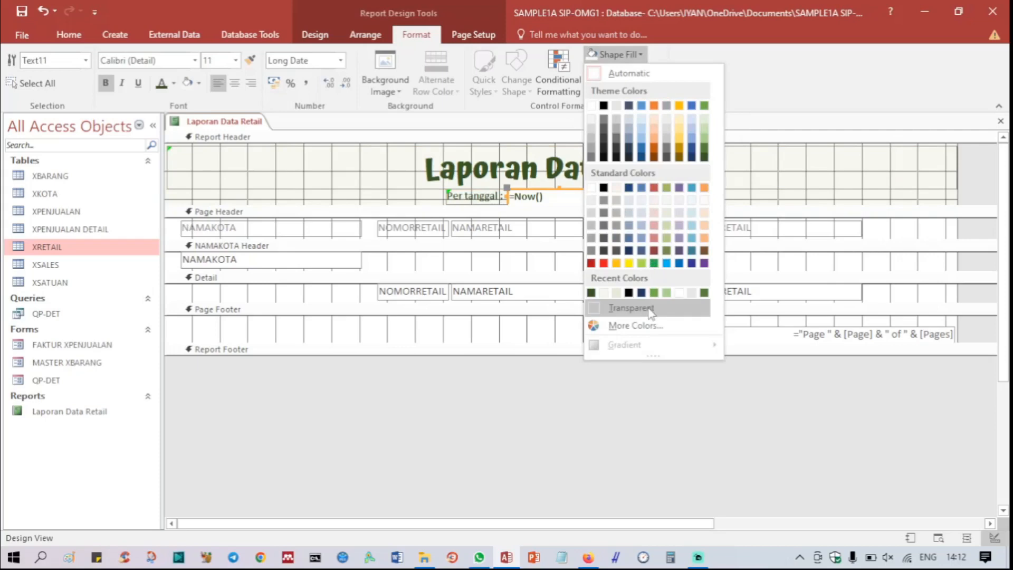
click(651, 311)
click(671, 197)
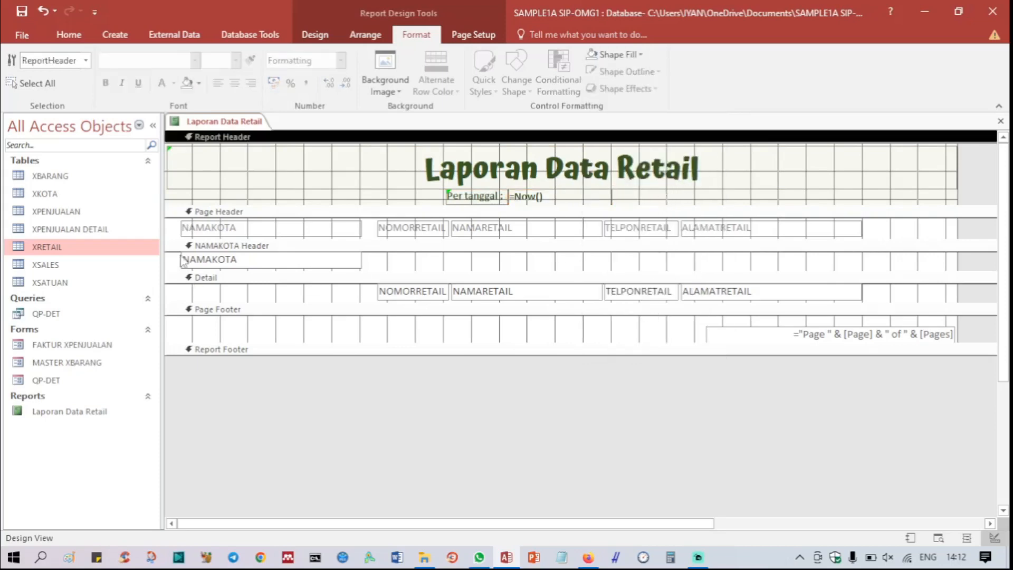
Step: Make all five page header labels and the four Detail fields bold with font size 12
click(218, 233)
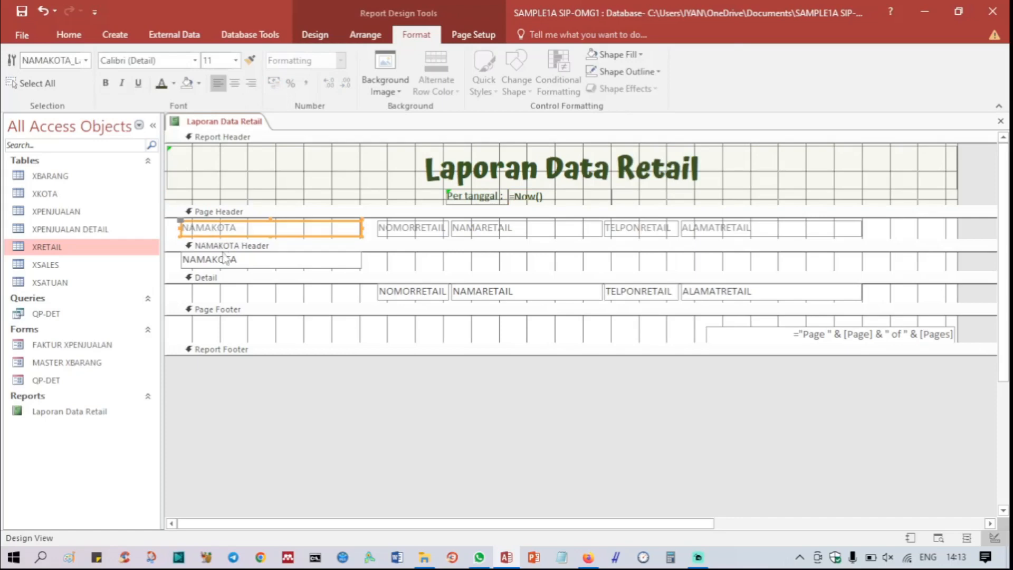
shift+click(417, 230)
shift+click(540, 234)
shift+click(639, 230)
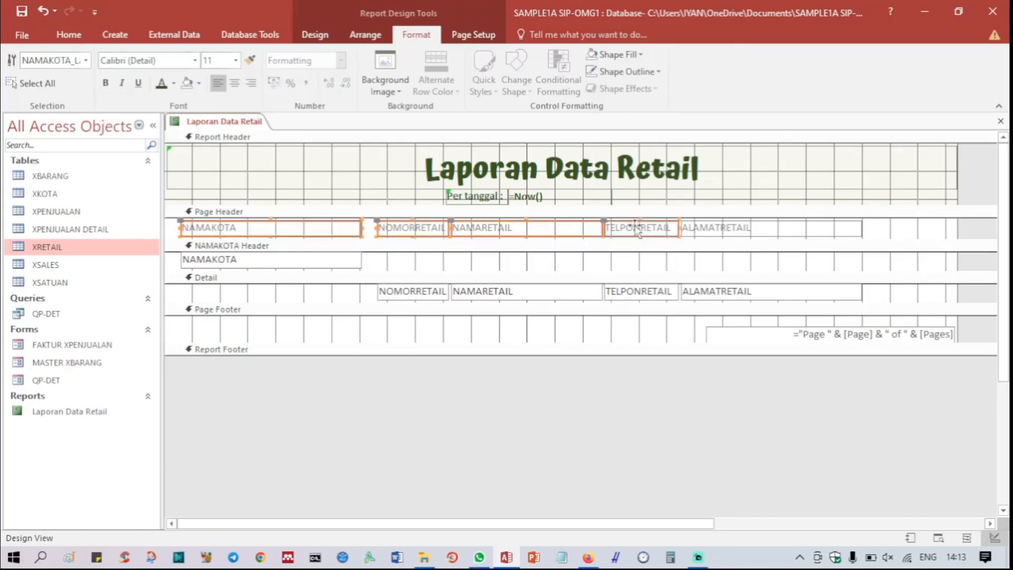
shift+click(733, 227)
shift+click(730, 292)
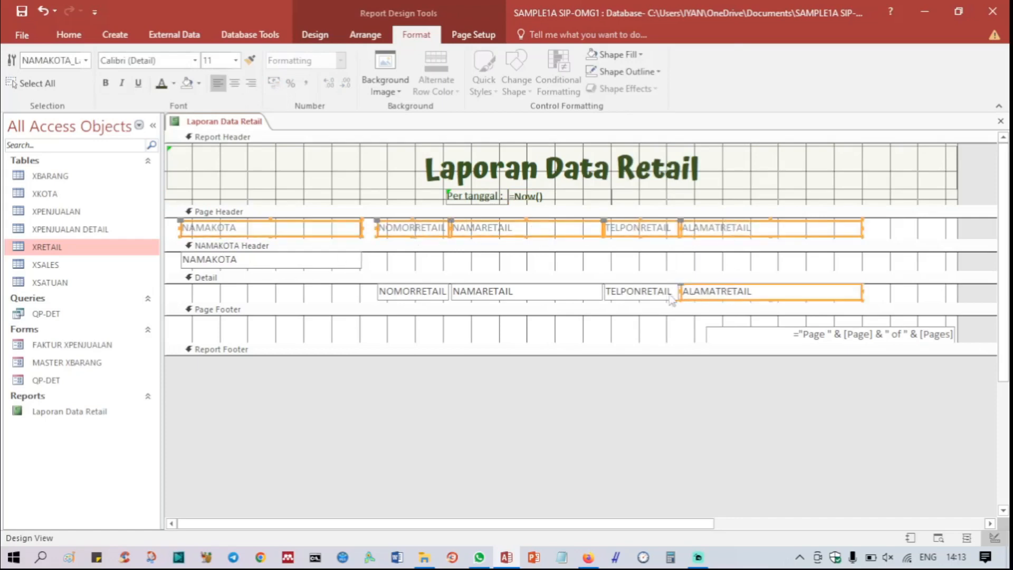
shift+click(632, 292)
shift+click(483, 297)
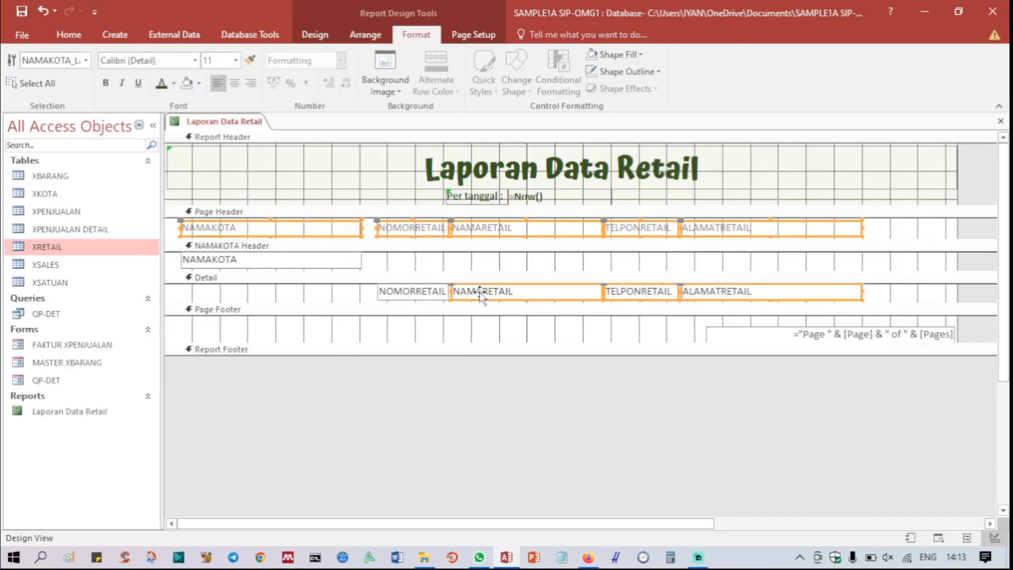
shift+click(415, 296)
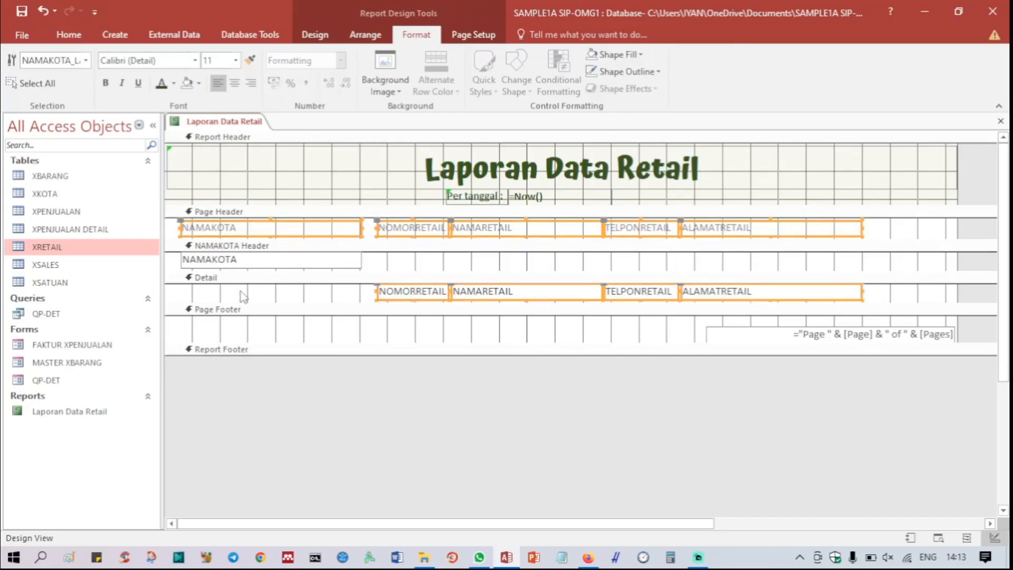
click(106, 83)
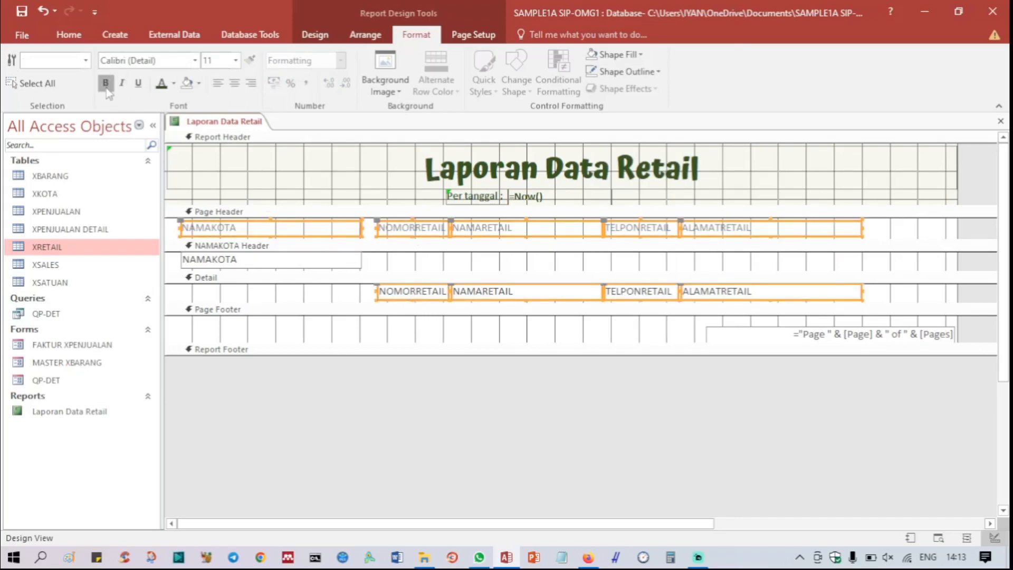
click(236, 60)
click(236, 134)
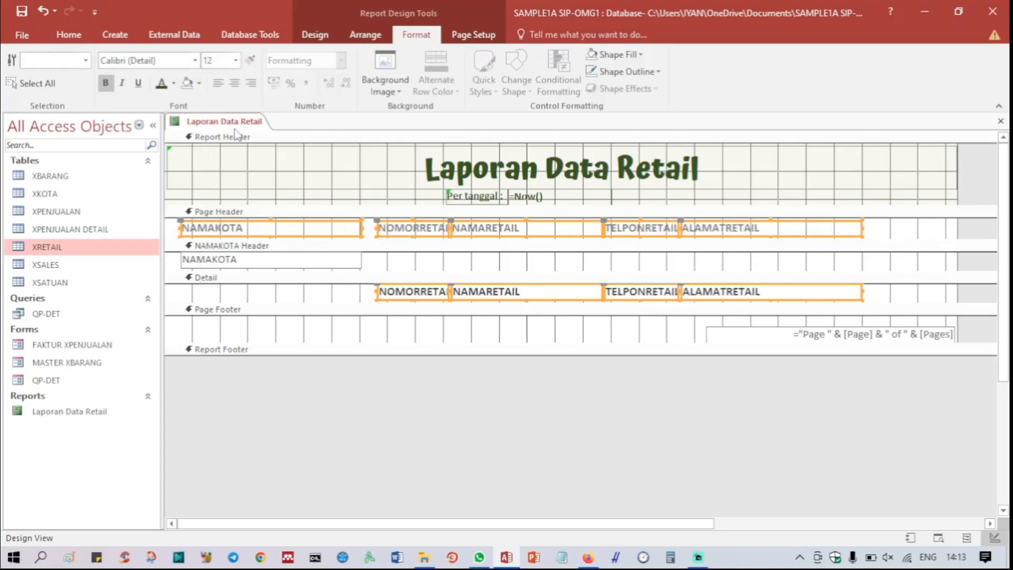
click(237, 137)
Step: Give the five page header labels the darkest green theme font color and an Accent 6, Lighter 40% green background
click(242, 228)
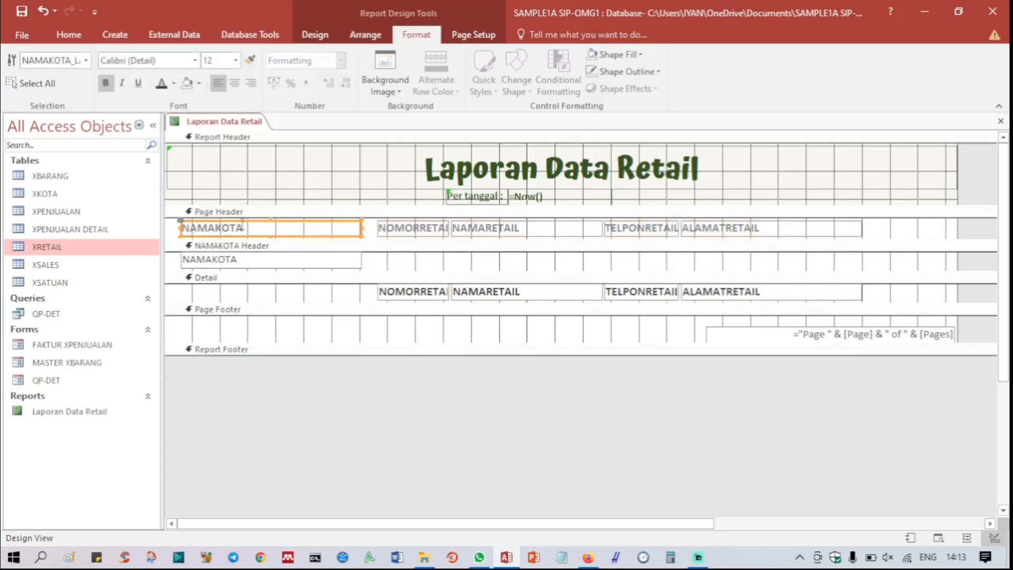
shift+click(419, 232)
shift+click(497, 232)
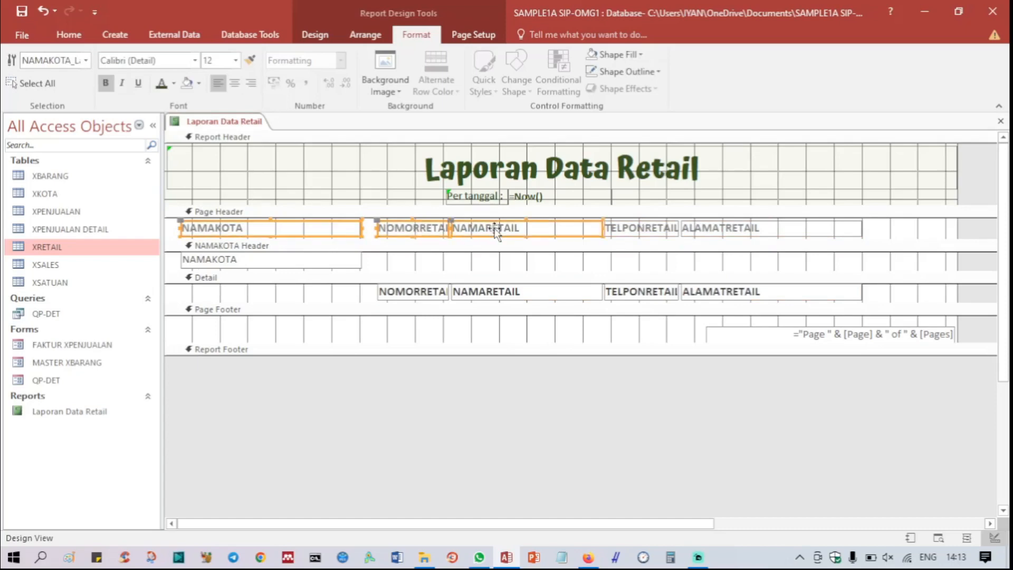
shift+click(641, 233)
shift+click(704, 232)
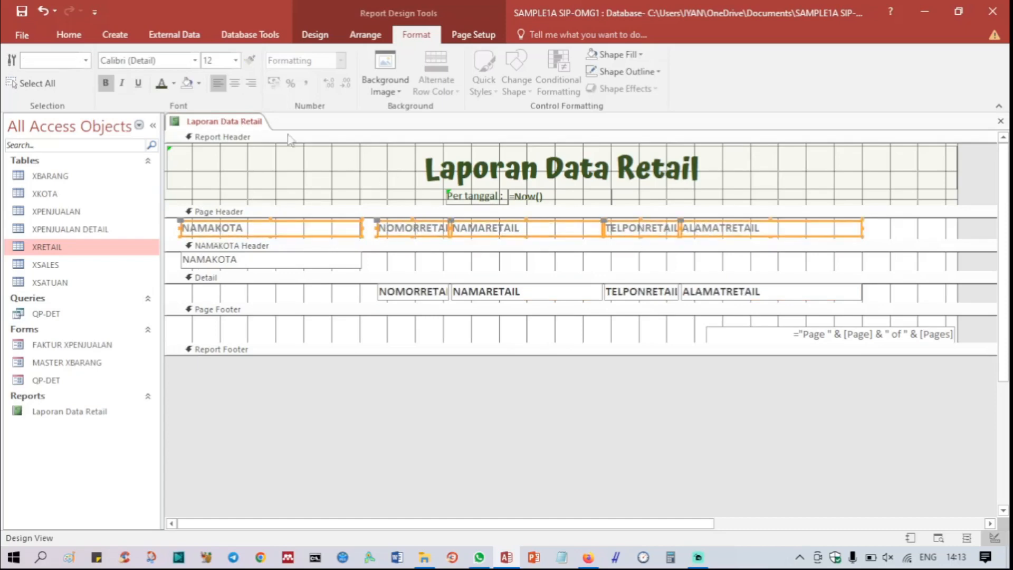
click(173, 83)
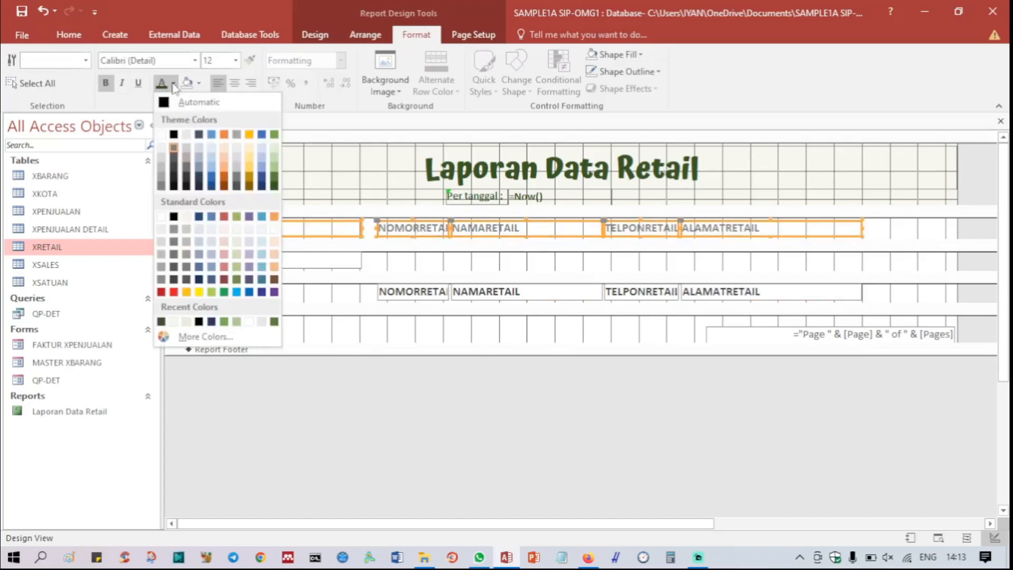
click(274, 187)
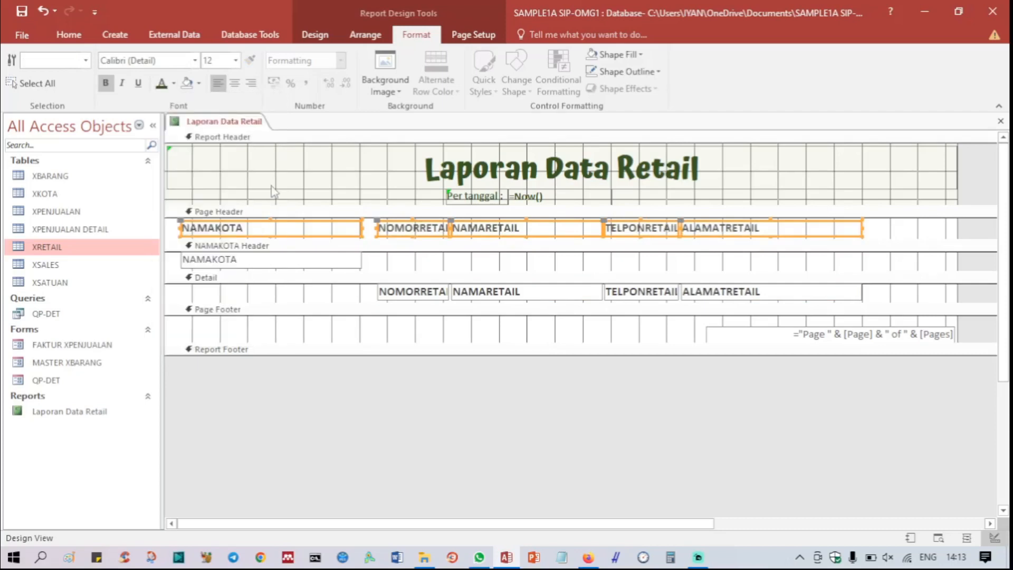
click(201, 84)
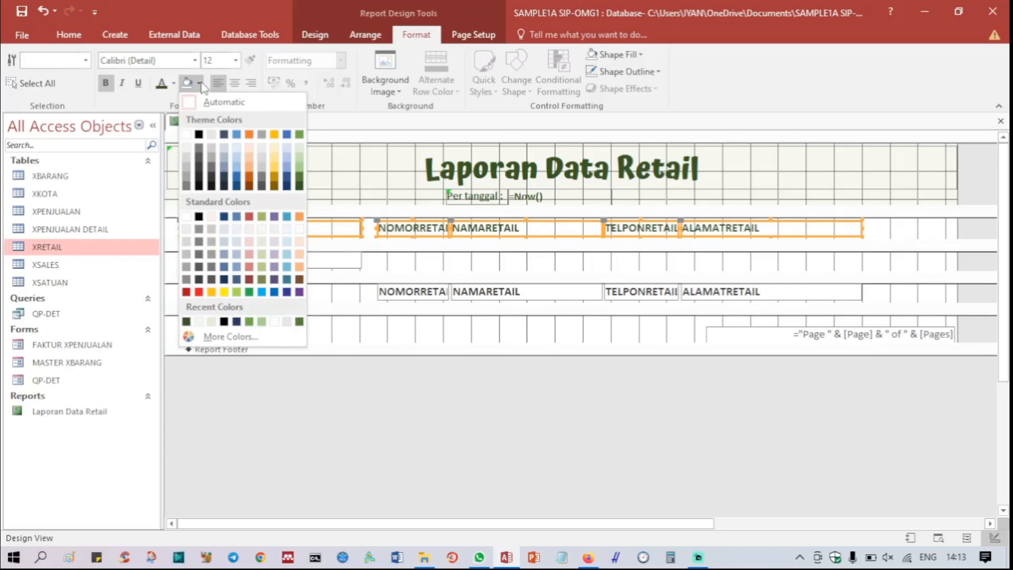
click(299, 170)
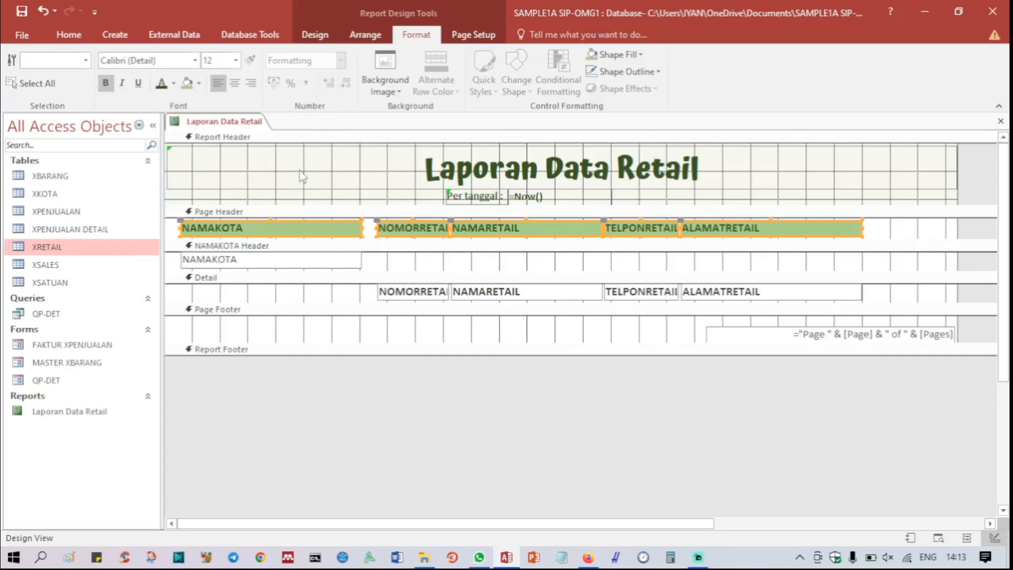
Step: Change the font color of the five page header labels to white (Background 1)
click(174, 83)
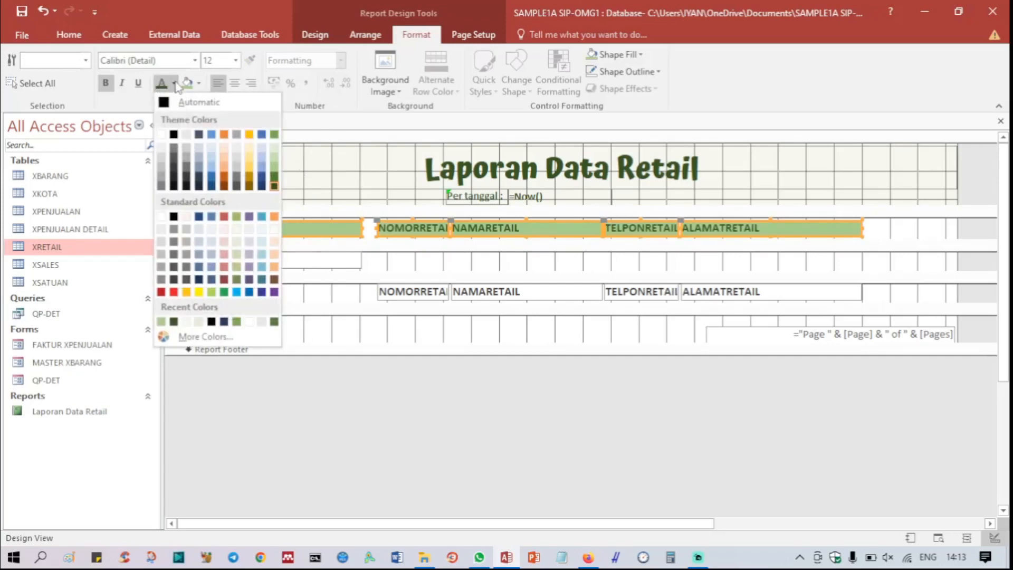
click(187, 135)
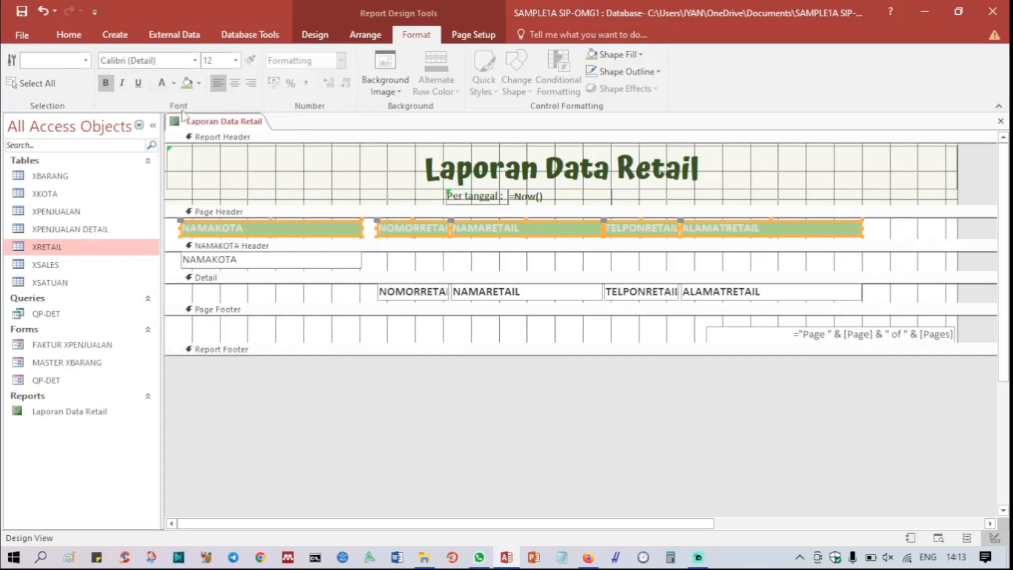
click(173, 83)
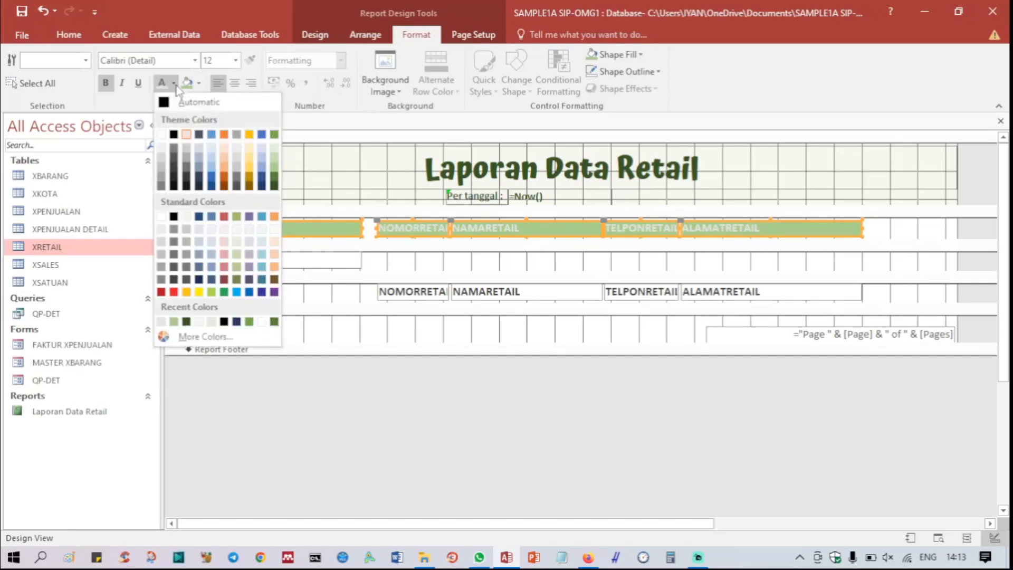
click(161, 134)
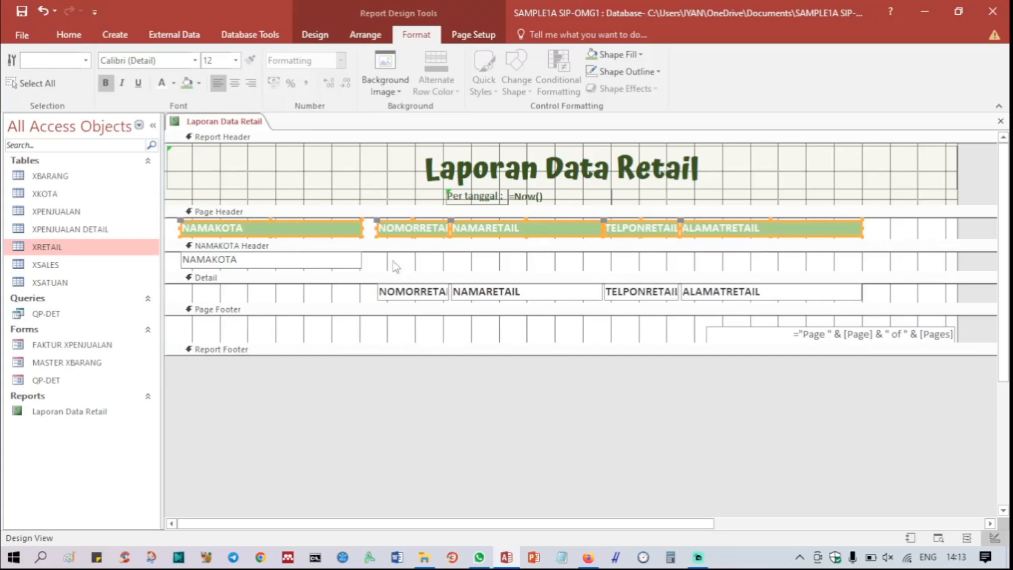
click(313, 203)
click(311, 199)
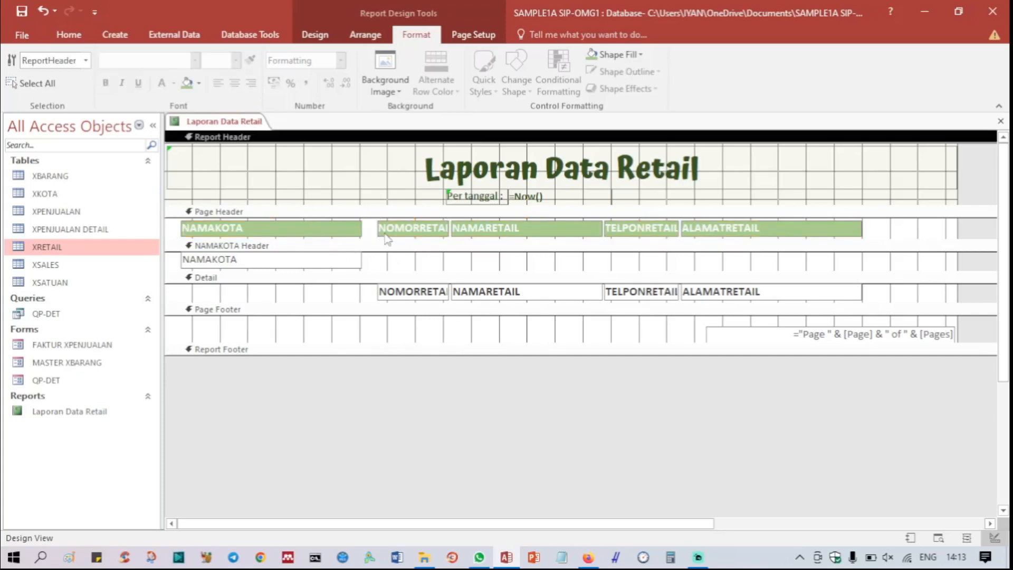
Step: Edit the page header captions for the address and phone columns to read "ALAMAT RETAIL" and "TELPON"
double_click(731, 228)
click(726, 228)
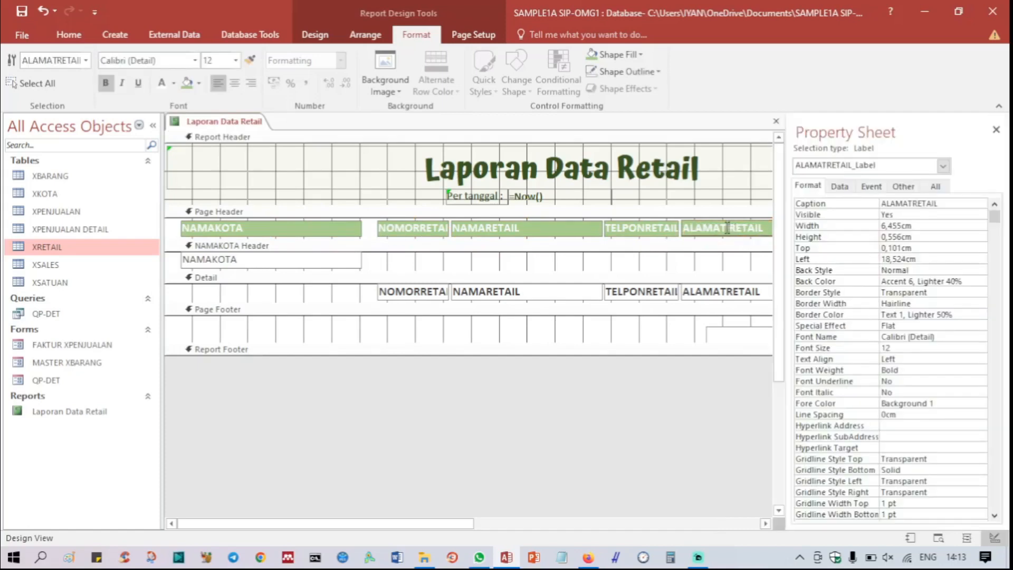
click(995, 129)
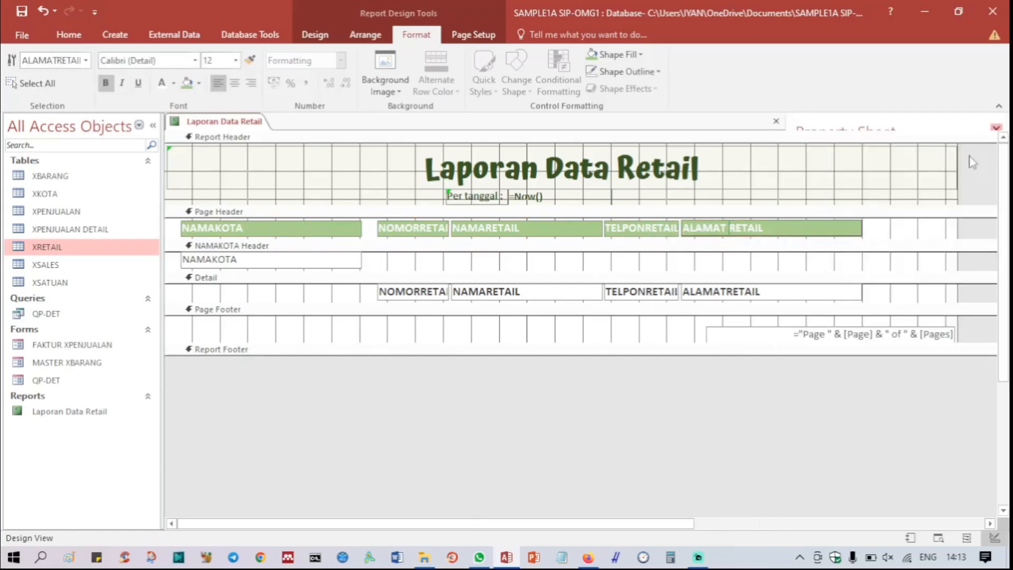
double_click(643, 227)
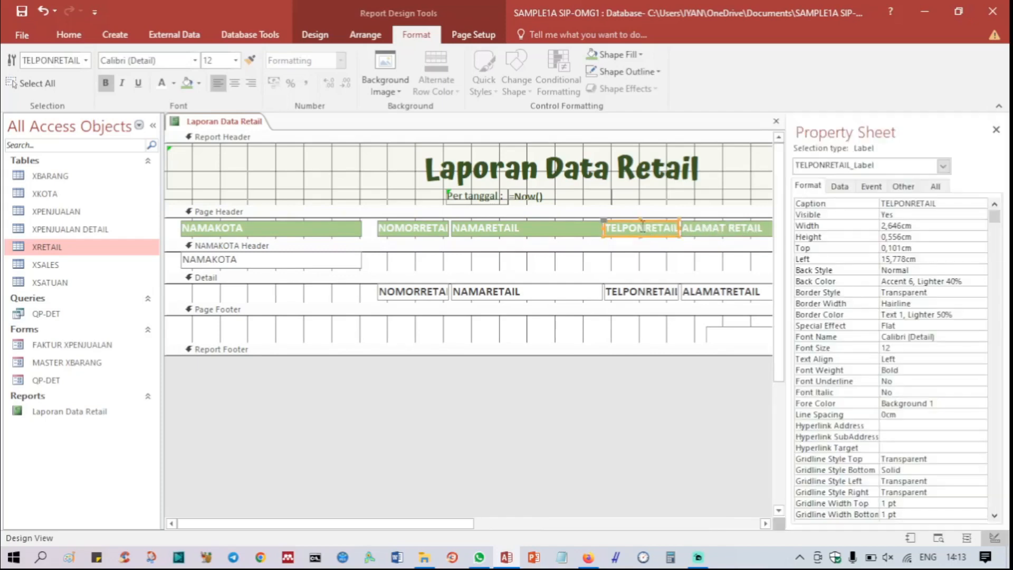
click(644, 228)
key(Delete)
key(Delete)
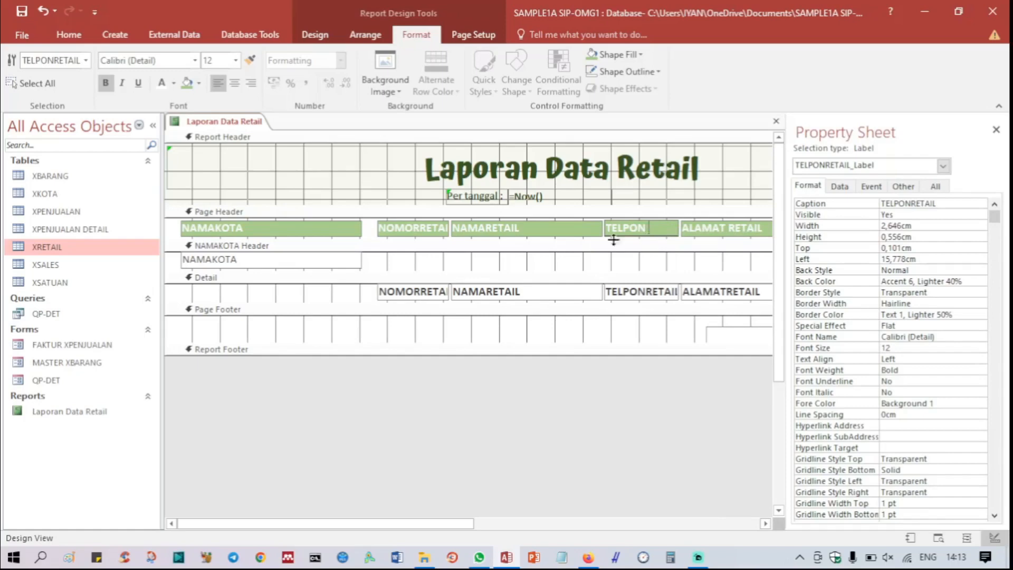
Step: Insert a space in the page header captions for the retailer name and number, making them "NAMA RETAIL" and "NOMOR RETAIL"
click(486, 228)
click(486, 227)
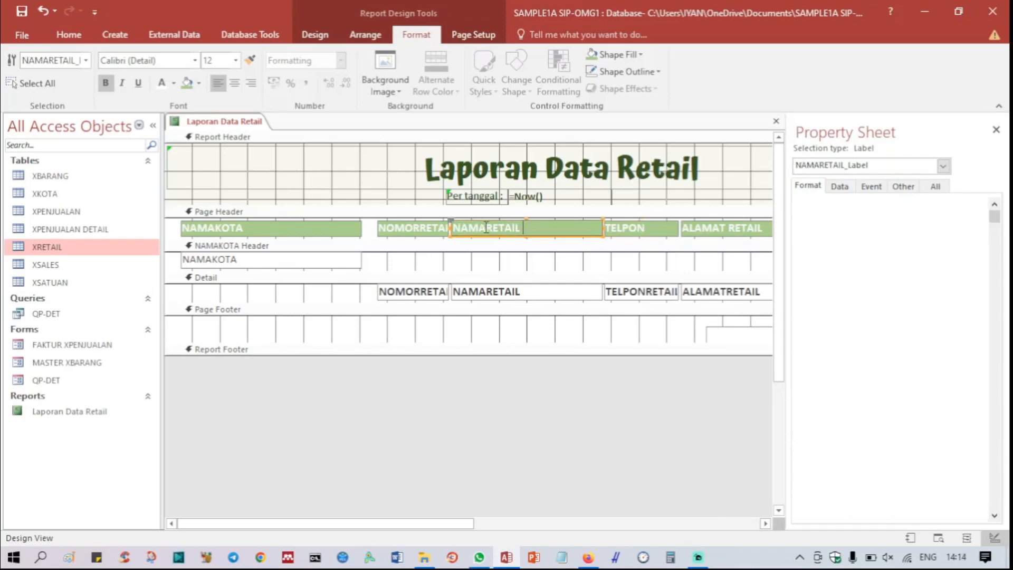
click(424, 229)
click(425, 229)
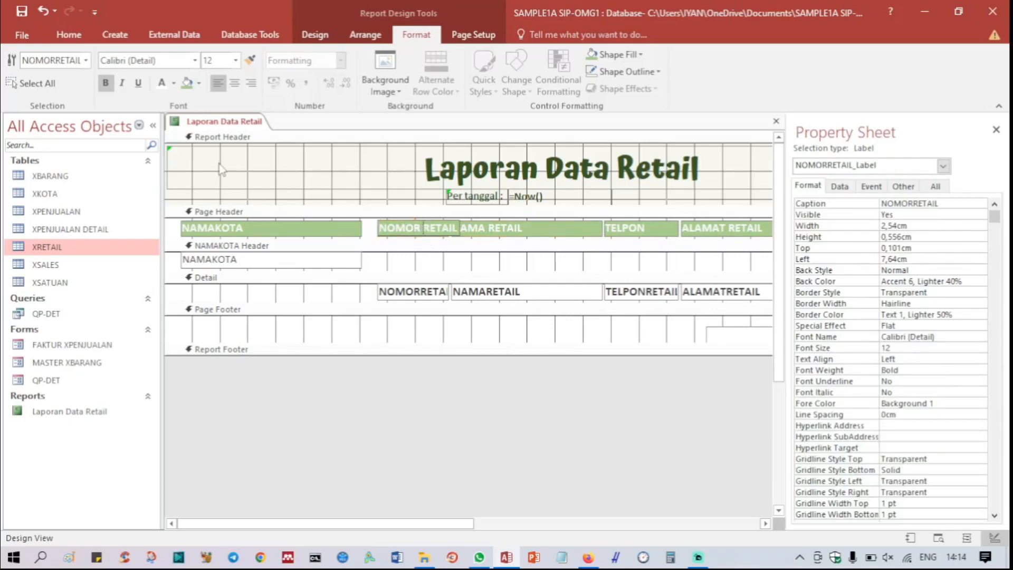
Step: Change the city column's page header caption to "NAMA KOTA" and close the Property Sheet
click(230, 232)
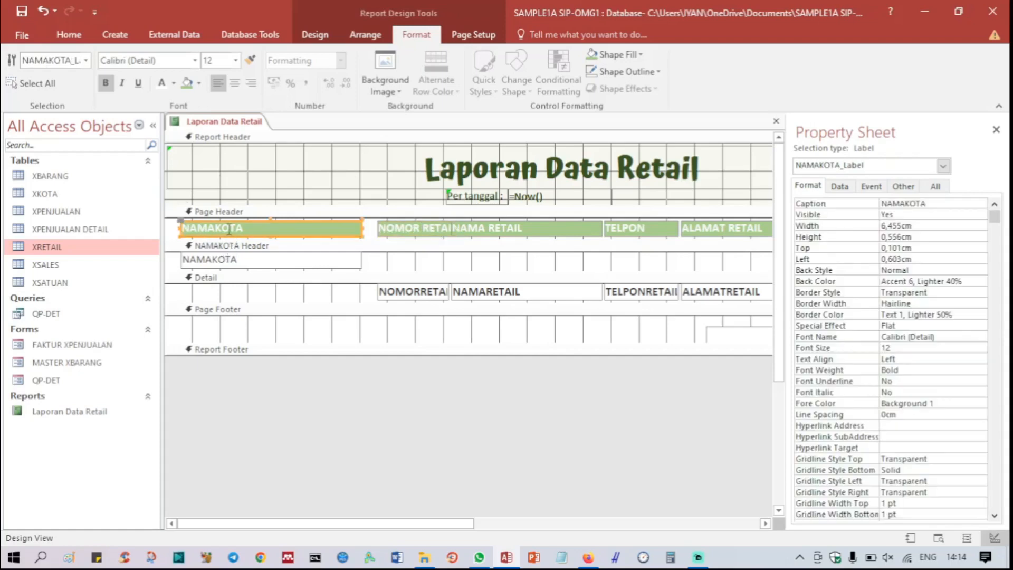
click(219, 229)
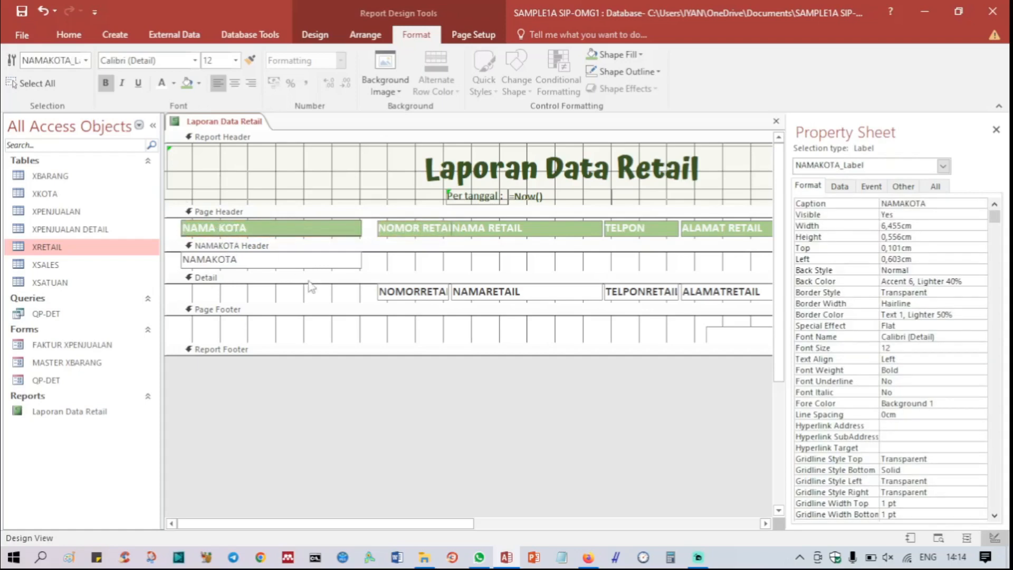
click(325, 335)
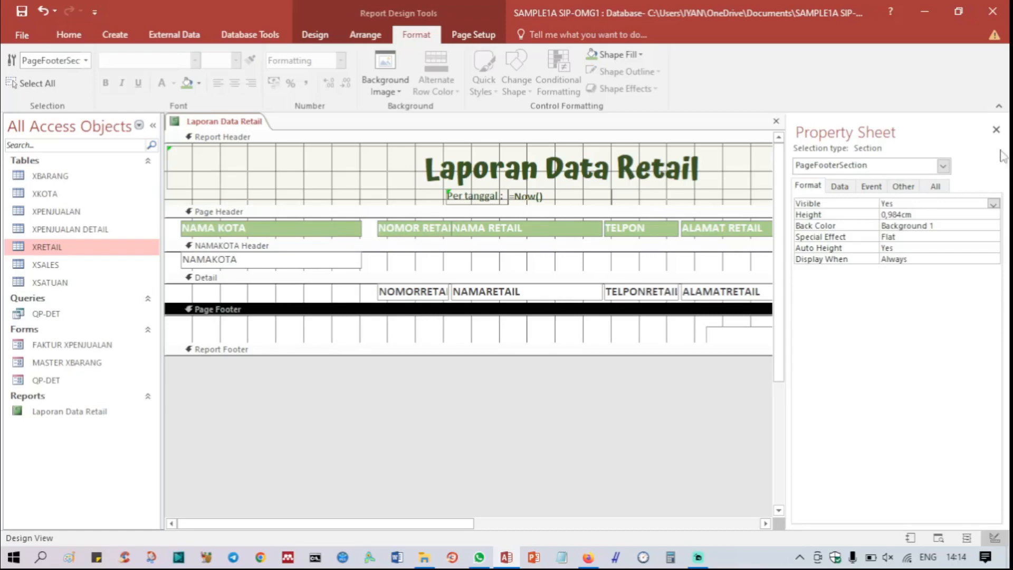
click(995, 130)
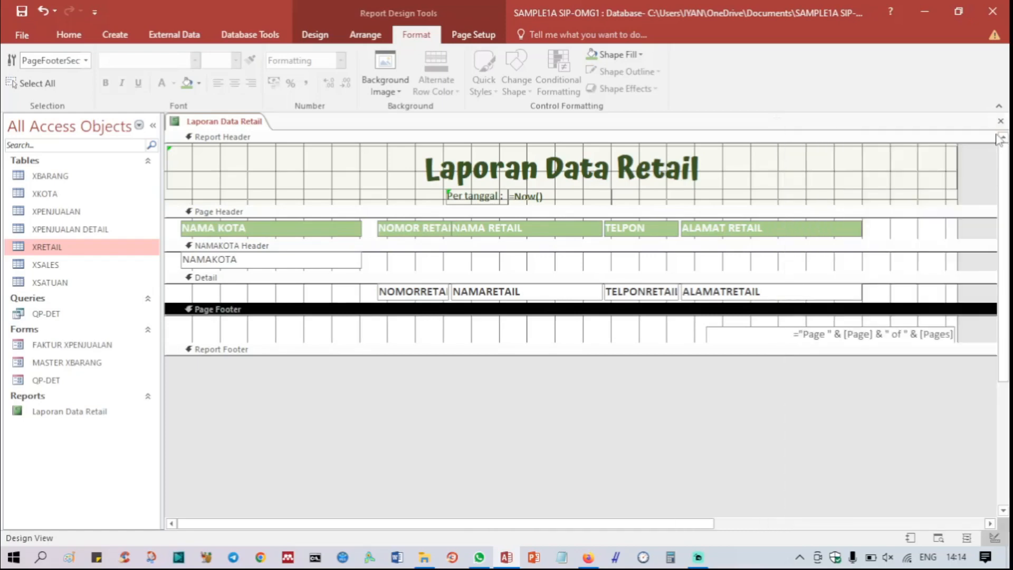
Step: Move the ALAMAT RETAIL label and its ALAMATRETAIL detail field together rightward to the report's right edge
click(822, 234)
shift+click(816, 293)
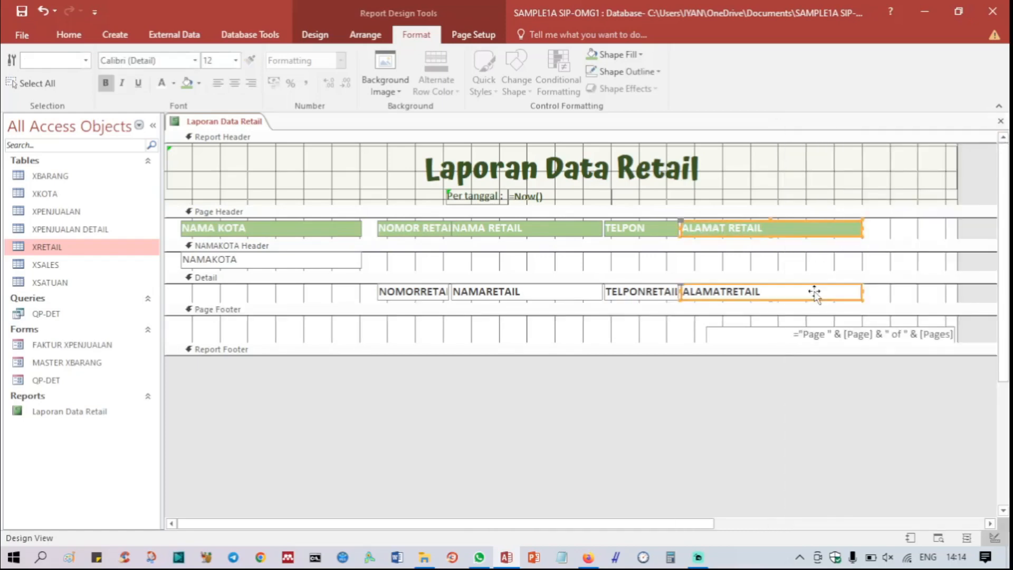
key(Right)
key(Right)
key(Right)
key(Right)
key(Right)
key(Right)
key(Right)
key(Right)
key(Right)
key(Right)
key(Right)
key(Right)
key(Right)
key(Right)
key(Right)
key(Right)
key(Right)
key(Right)
key(Right)
key(Right)
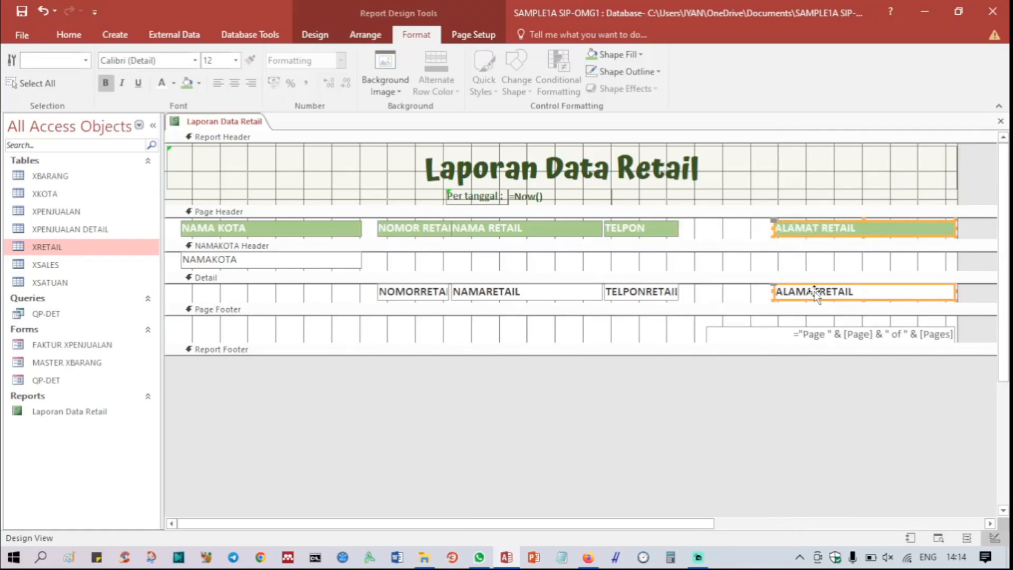
Step: Center the text of the NAMA KOTA, NOMOR RETAIL, TELPON and ALAMAT RETAIL labels in the page header
click(249, 230)
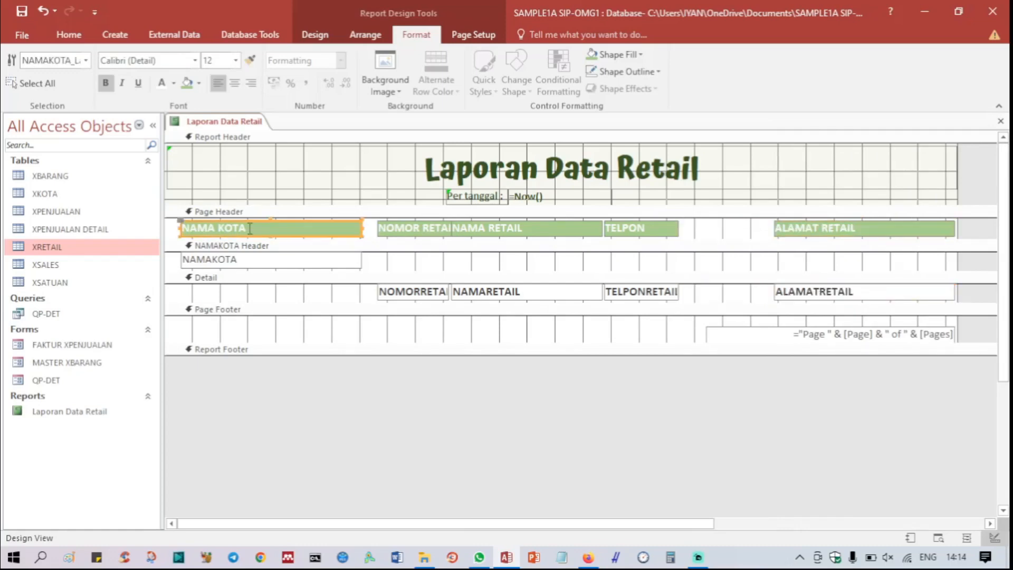
shift+click(429, 228)
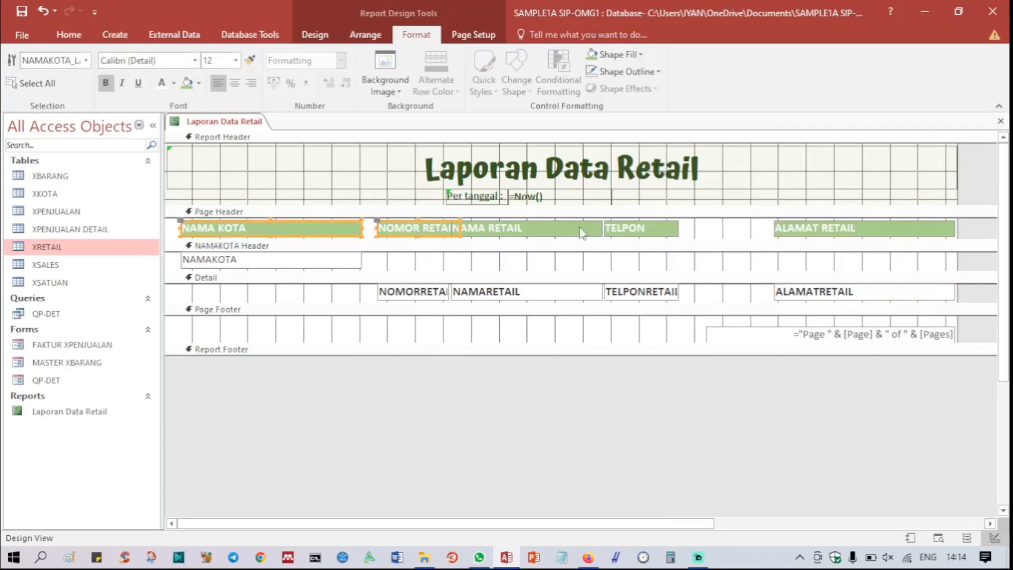
shift+click(620, 230)
shift+click(840, 228)
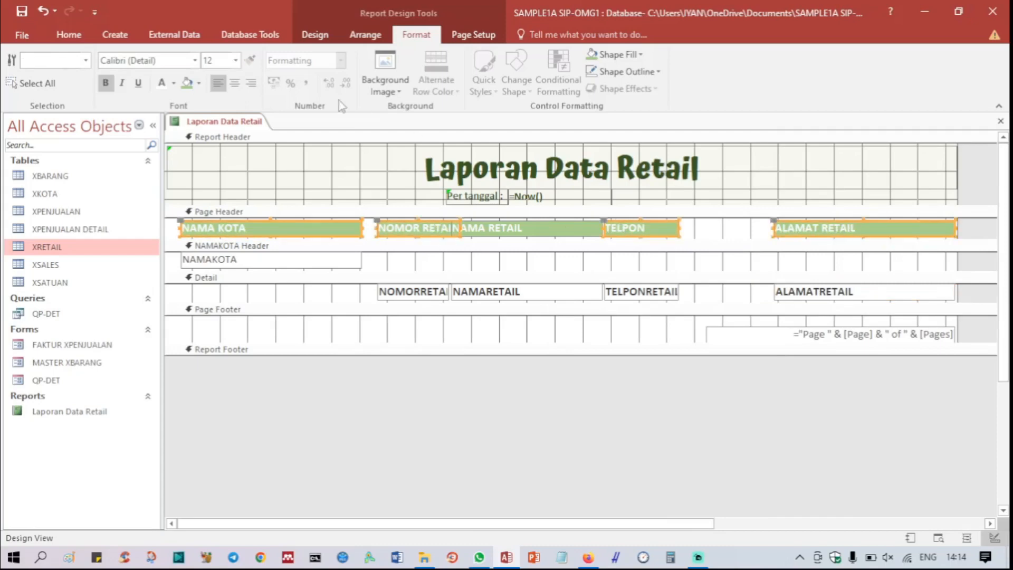
click(235, 84)
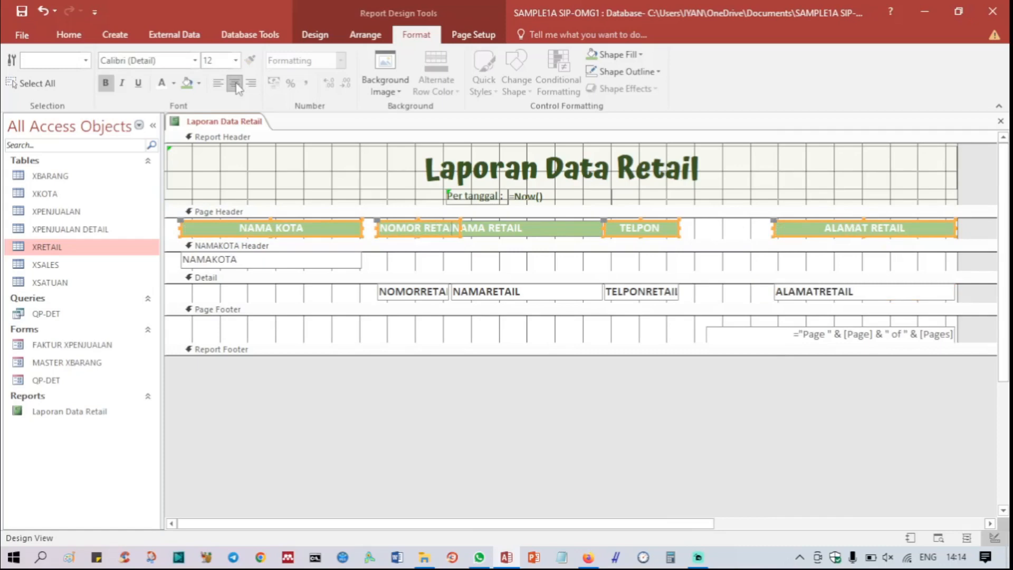
Step: Reduce the height of the NAMAKOTA Header section slightly by raising the Detail section's boundary
click(717, 271)
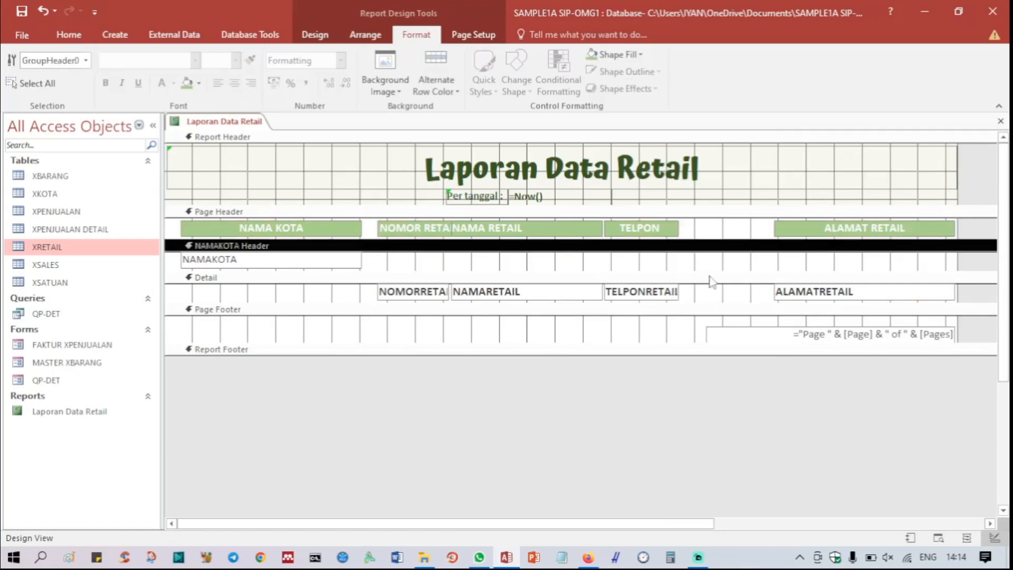
click(706, 285)
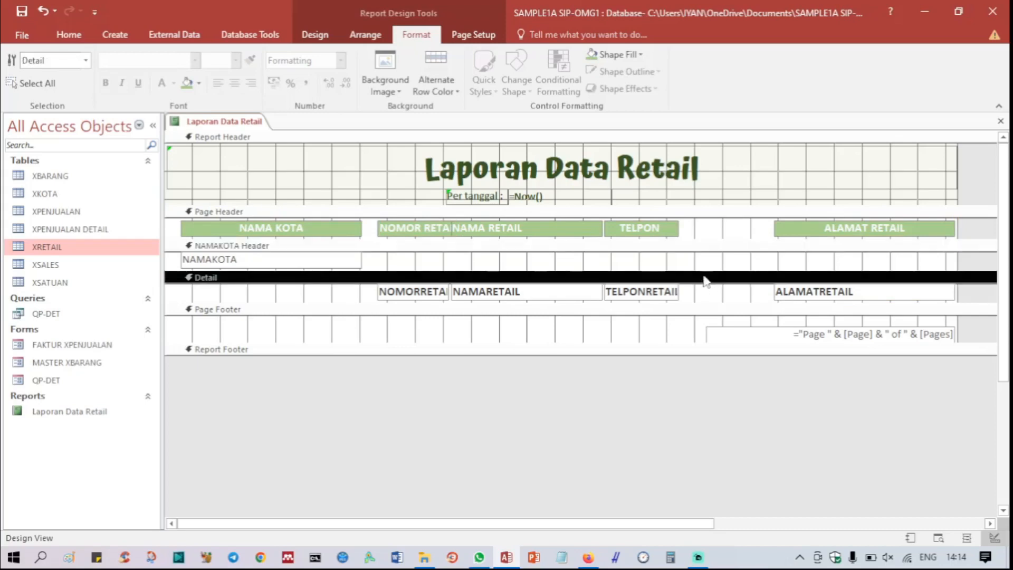
drag(703, 271, 695, 268)
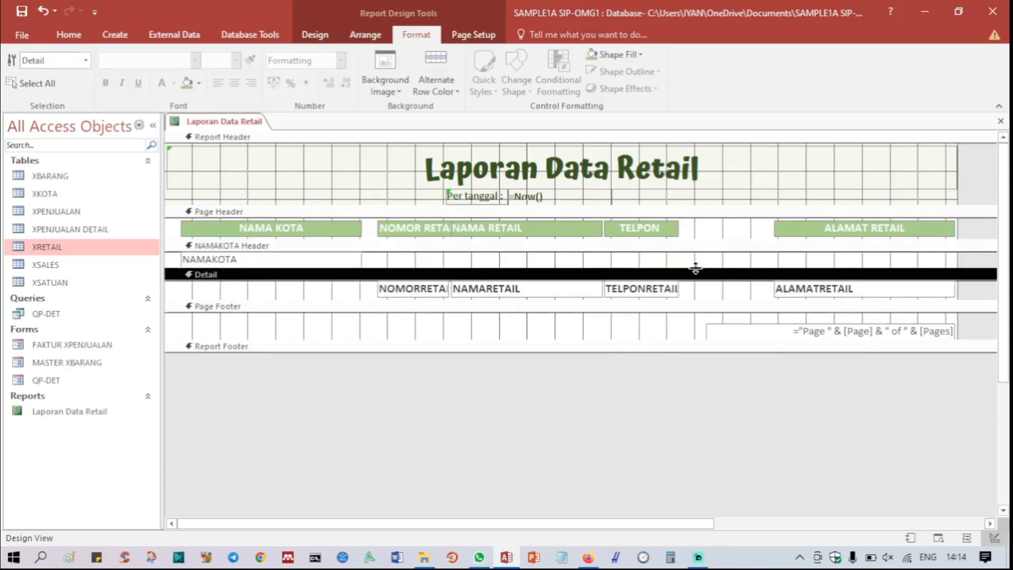
Step: Set the NAMAKOTA group header field's font color to Automatic and give it a pale cream background
click(318, 259)
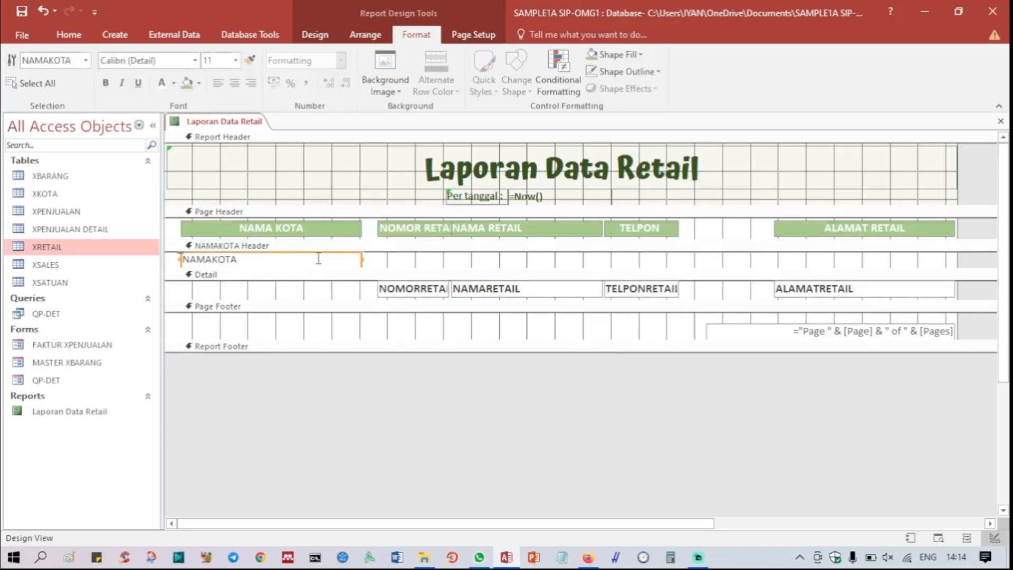
click(159, 85)
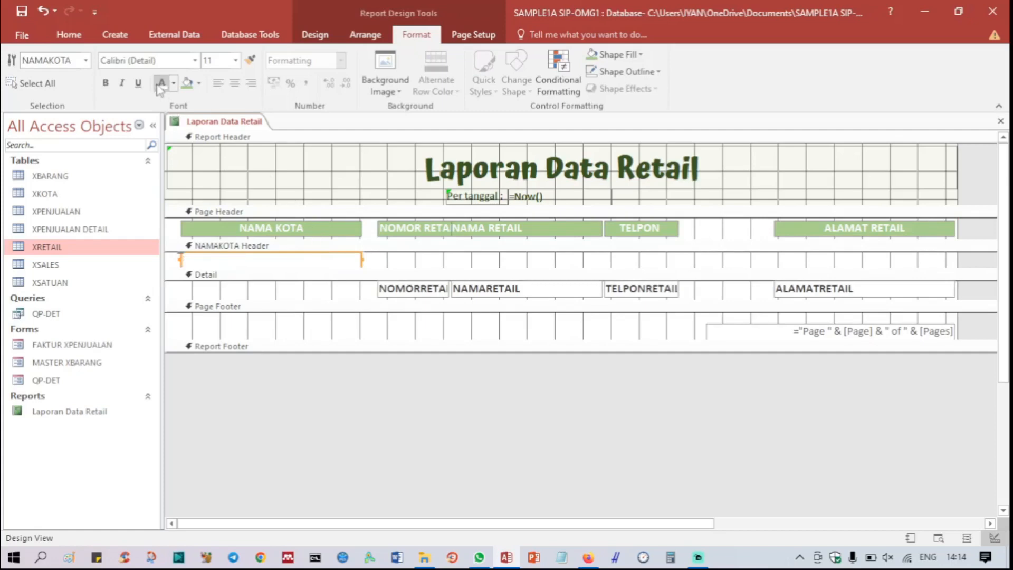
click(173, 83)
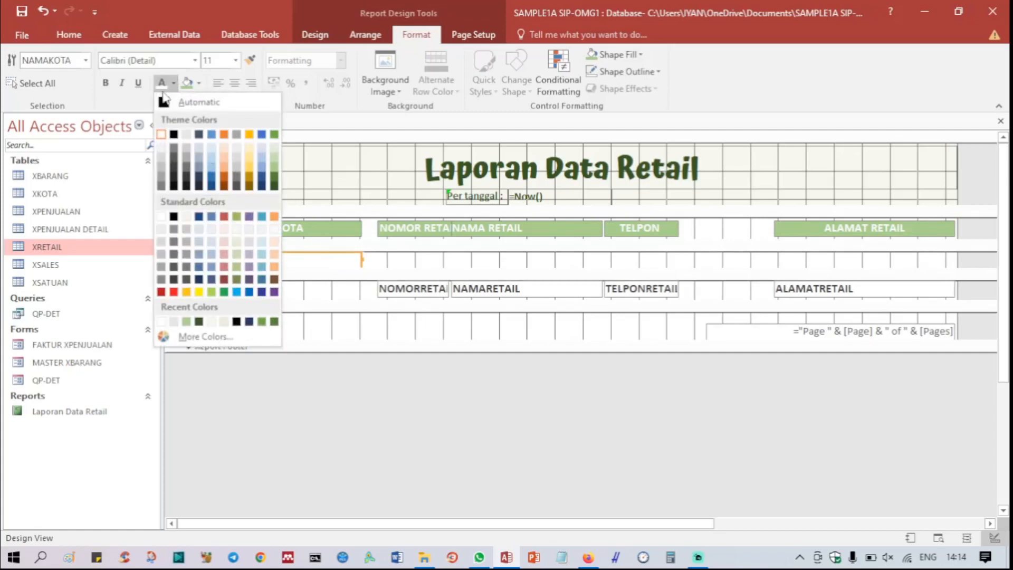
click(165, 104)
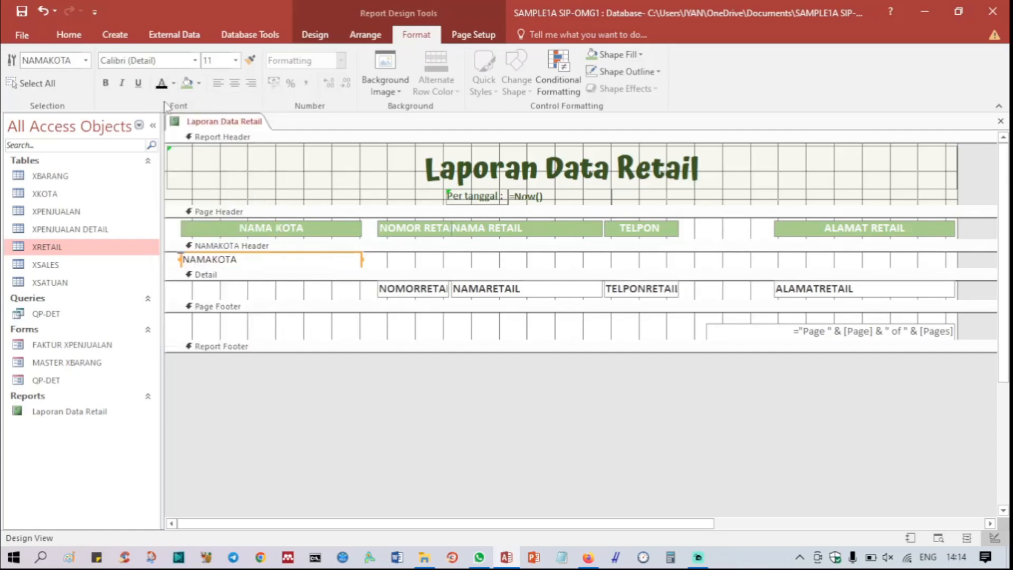
click(199, 82)
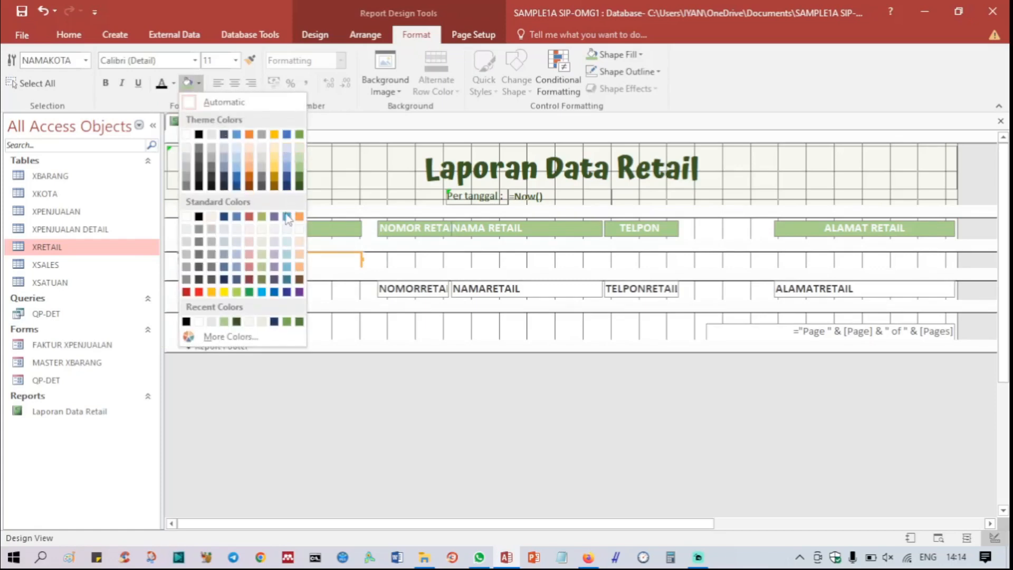
click(257, 230)
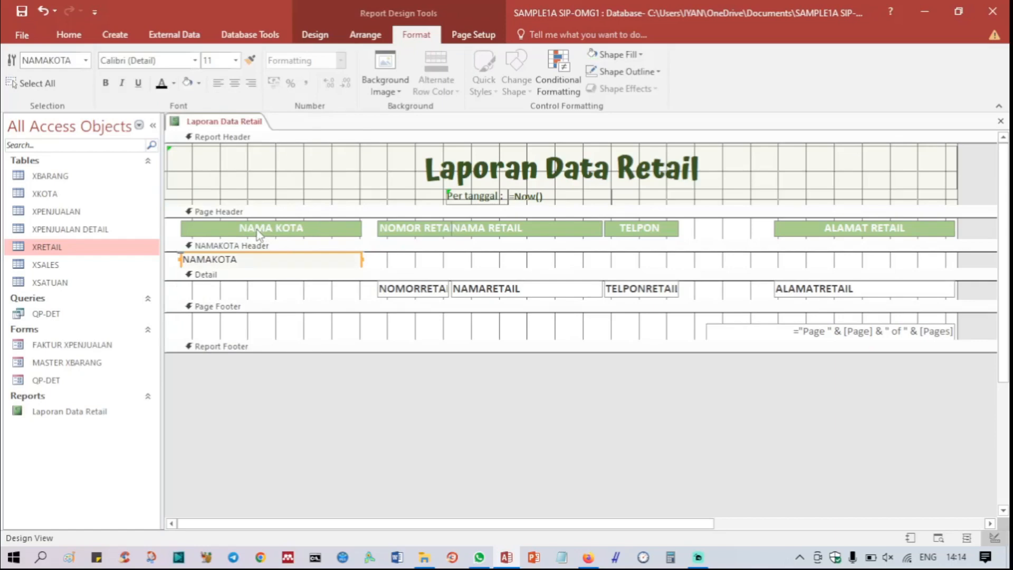
Step: Make the NAMAKOTA group header field bold with font size 12
click(110, 85)
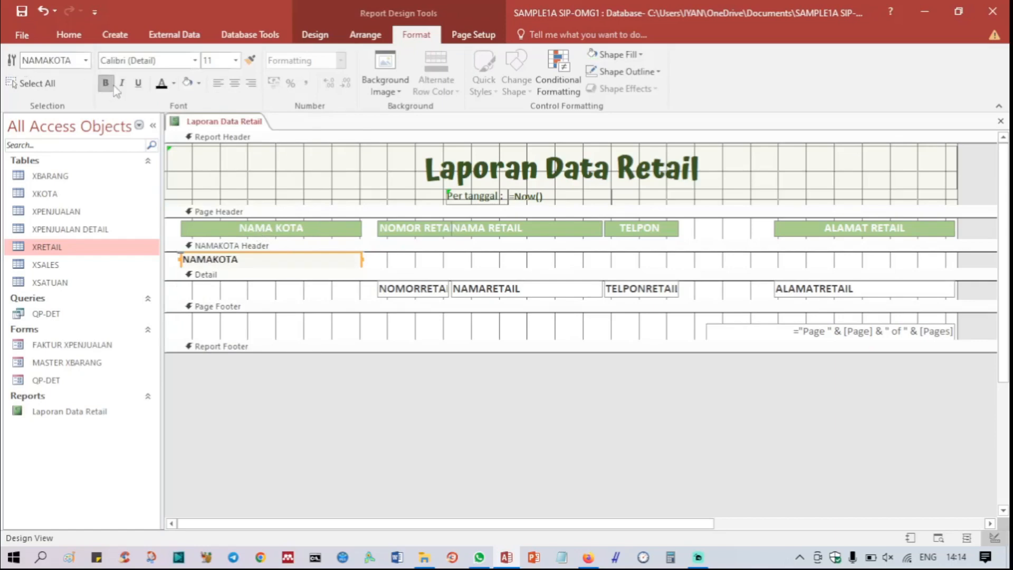
click(235, 61)
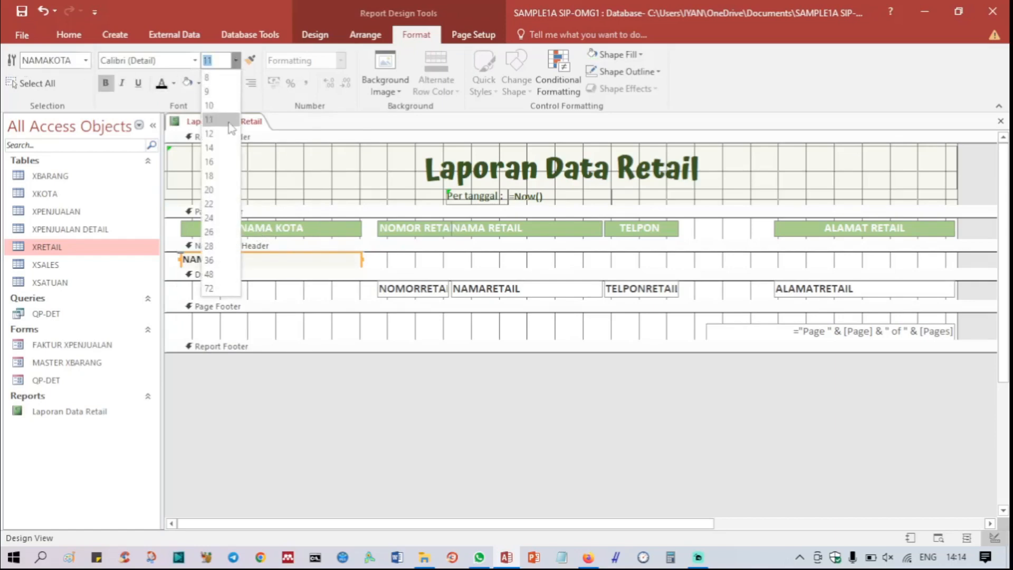
click(228, 135)
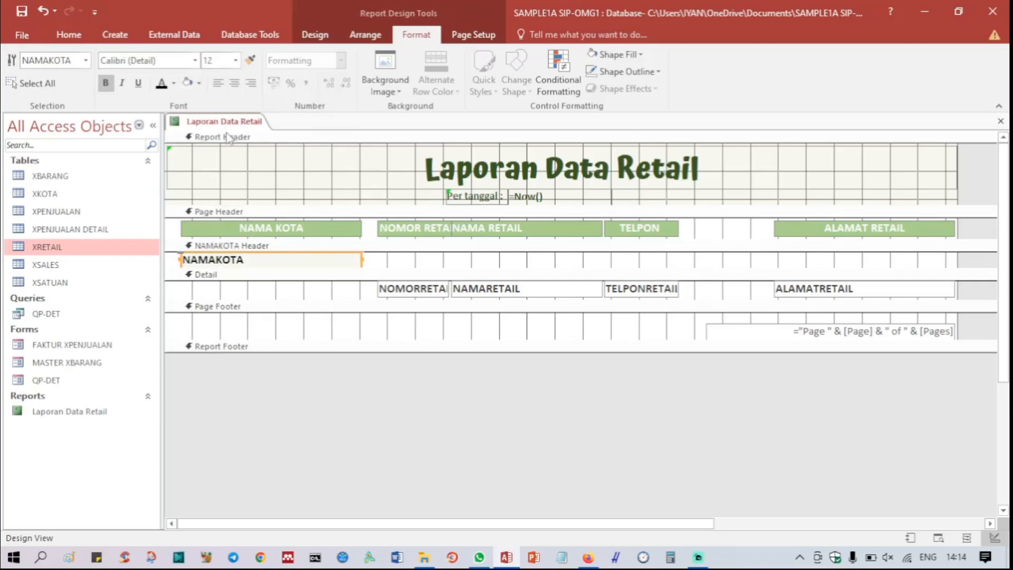
Step: Move the TELPON label rightward in the page header until it adjoins the ALAMAT RETAIL label
click(641, 232)
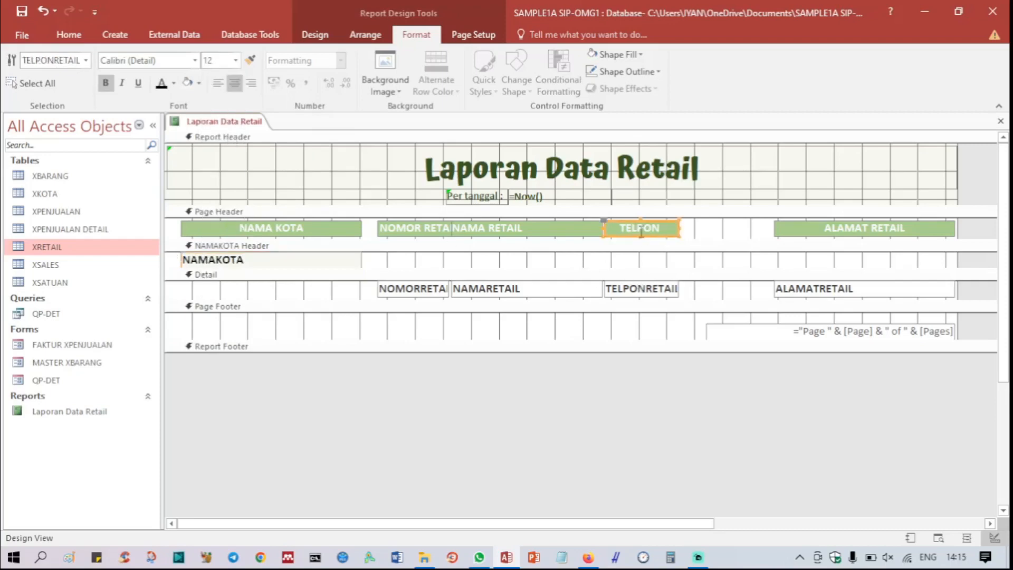
key(Right)
key(Right)
key(Right)
key(Right)
key(Right)
key(Right)
key(Right)
key(Right)
key(Right)
key(Right)
key(Right)
key(Right)
key(Right)
key(Right)
key(Right)
key(Right)
key(Right)
key(Right)
key(Right)
key(Right)
key(Right)
key(Right)
key(Right)
key(Right)
key(Right)
key(Right)
key(Right)
key(Right)
key(Right)
key(Right)
key(Right)
key(Right)
key(Right)
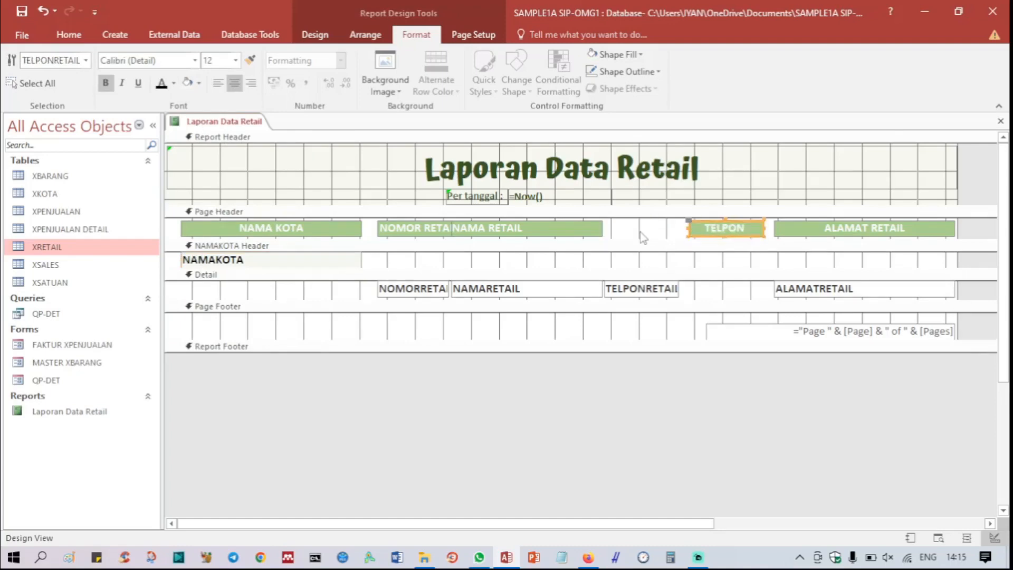
key(Right)
key(Right)
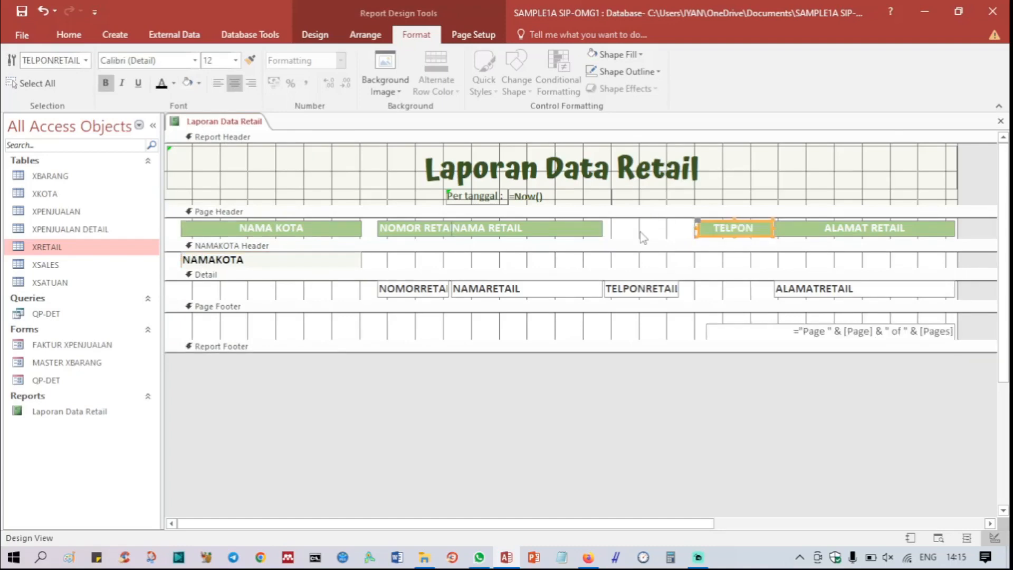
Step: Move the NAMA RETAIL label rightward in the page header until it adjoins the TELPON label
click(556, 230)
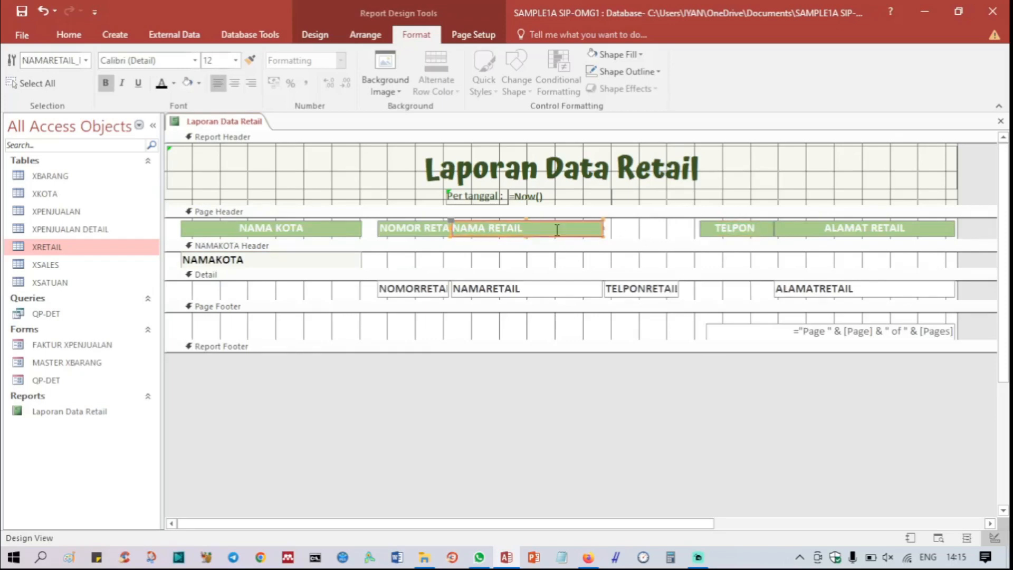
key(Right)
key(Right)
key(Right)
key(Right)
key(Right)
key(Right)
key(Right)
key(Right)
key(Right)
key(Right)
key(Right)
key(Right)
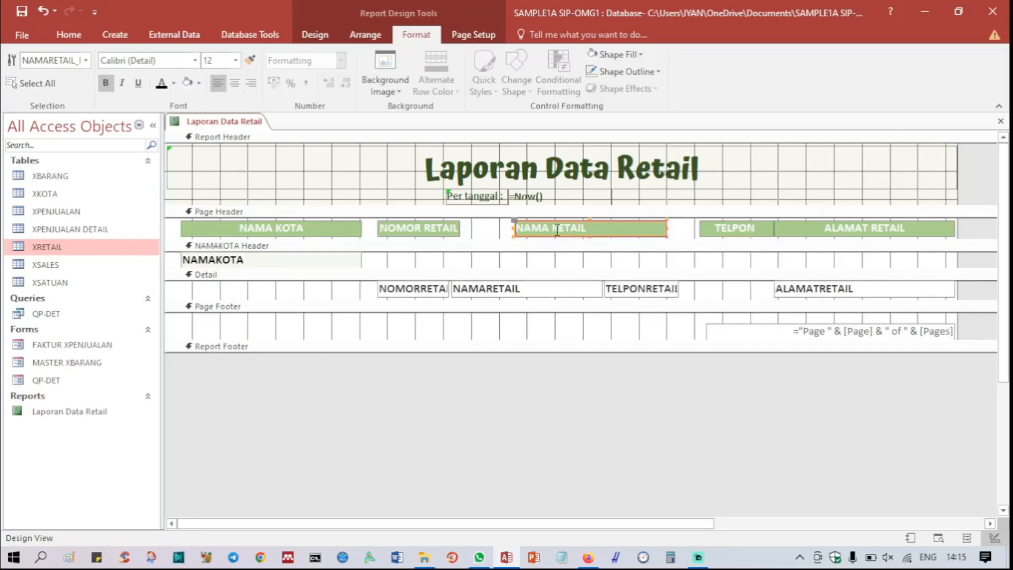
key(Right)
key(Right)
key(Right)
key(Right)
key(Right)
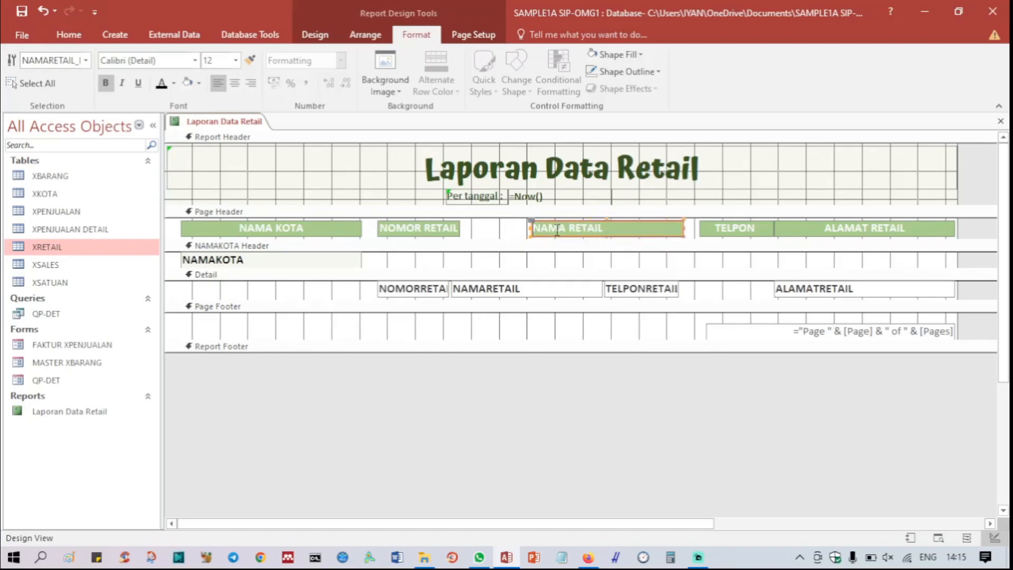
key(Right)
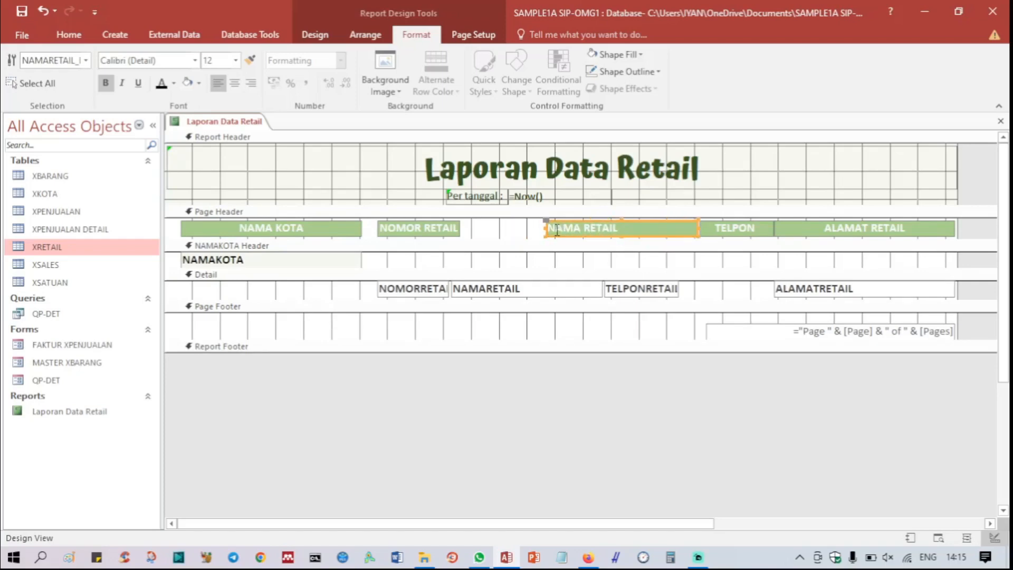
key(Right)
click(441, 227)
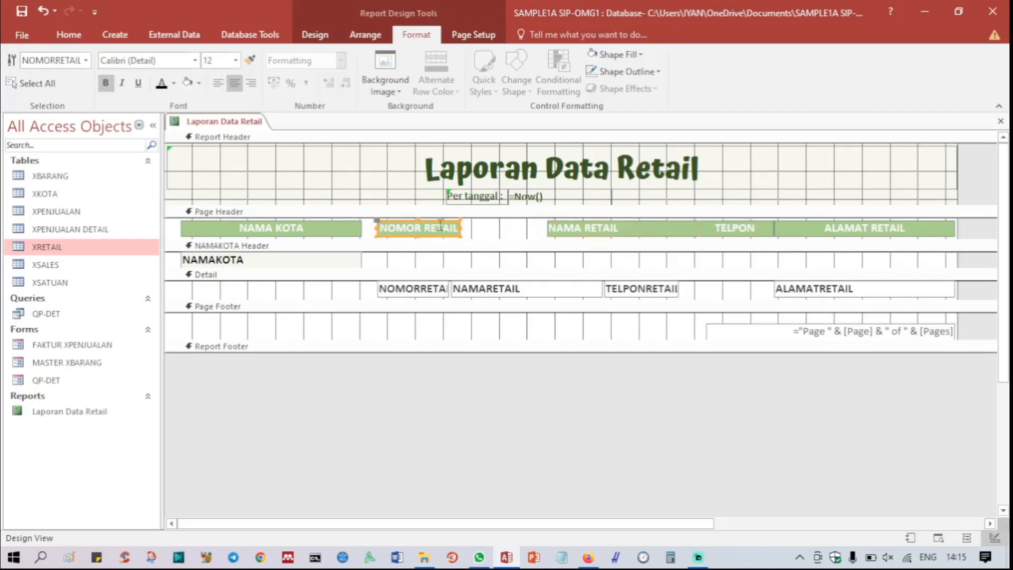
click(592, 232)
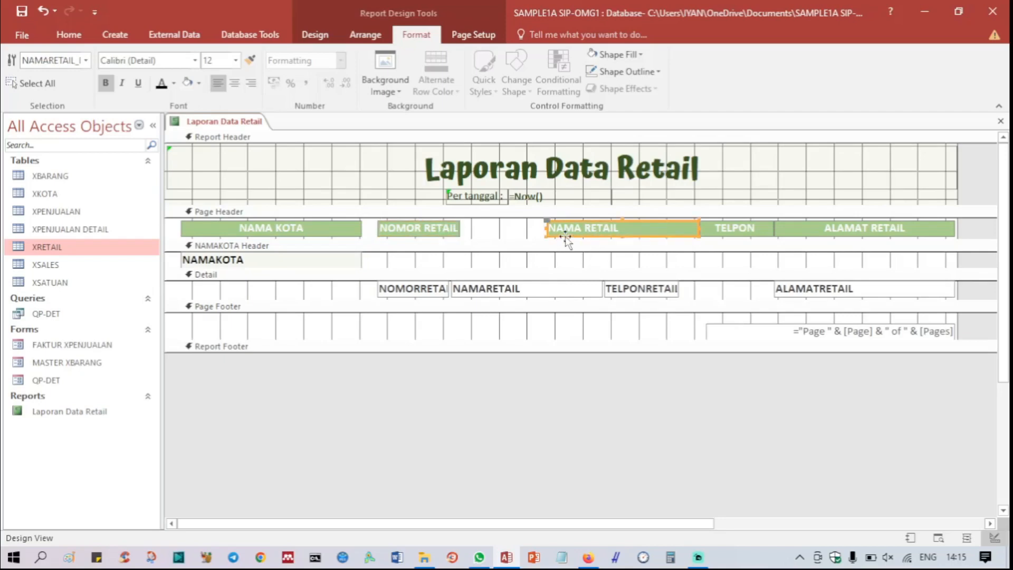
click(570, 232)
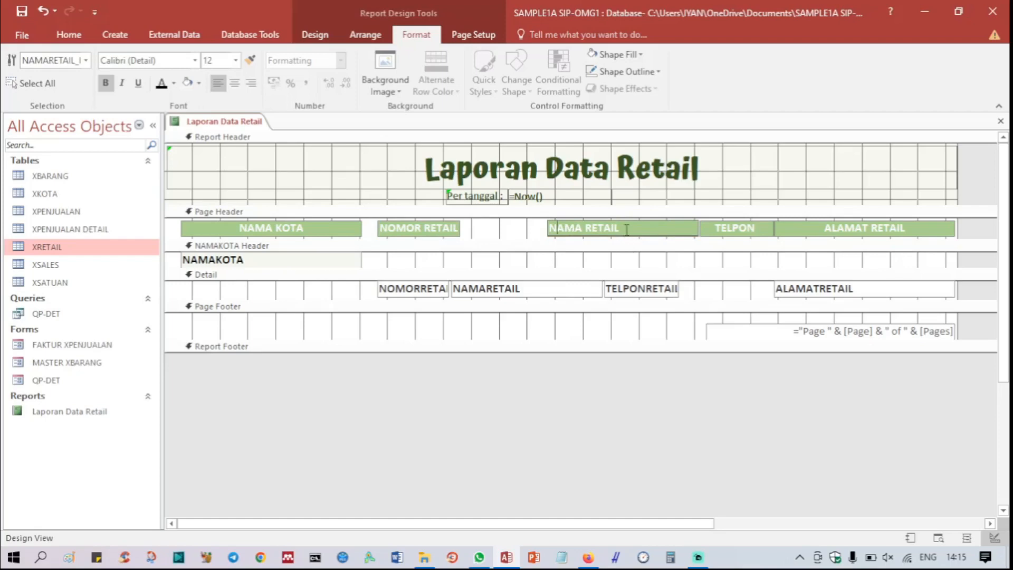
click(530, 237)
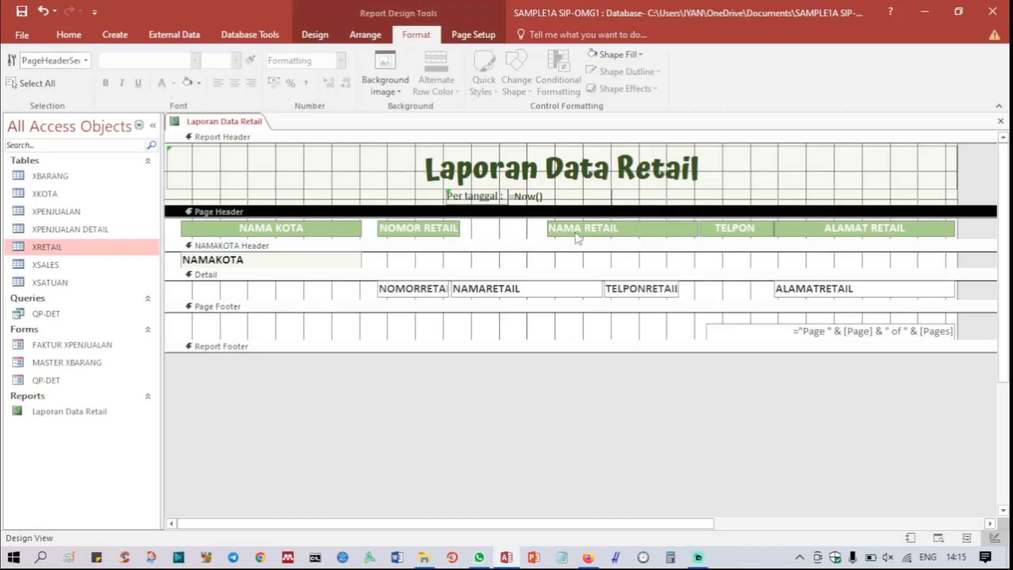
click(582, 234)
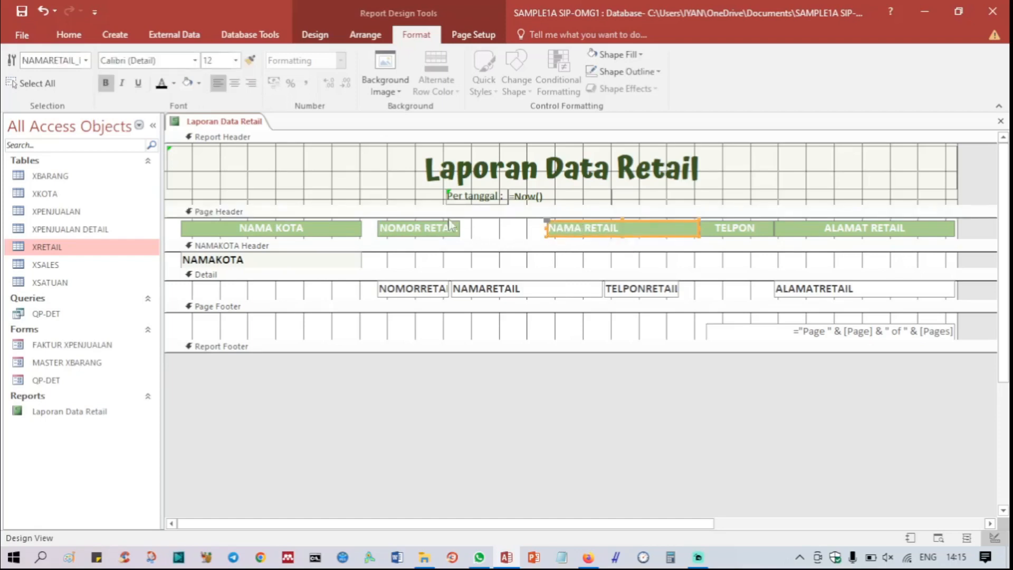
Step: Widen the NOMOR RETAIL label in the page header by extending its right edge slightly
click(433, 229)
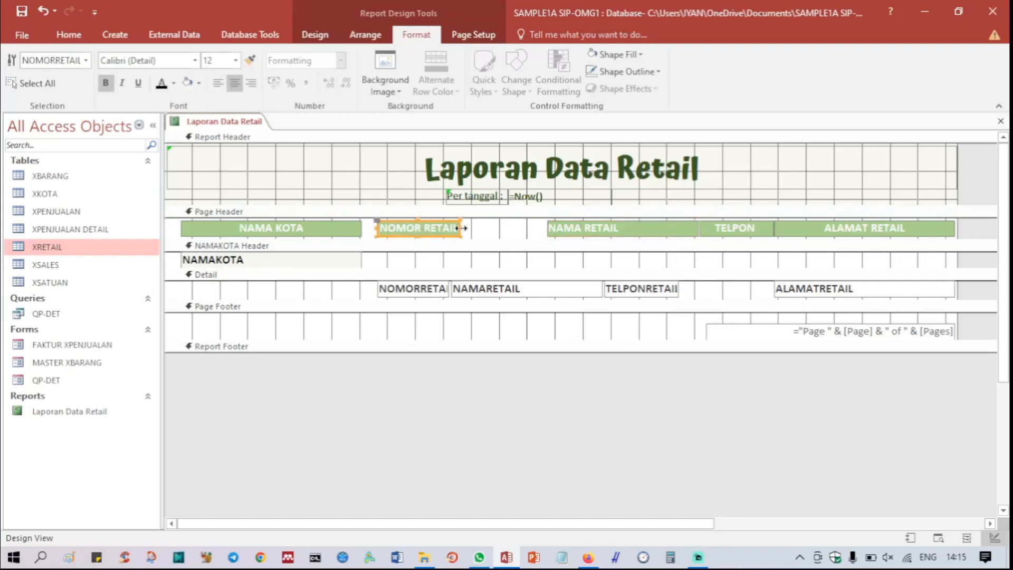
drag(460, 228, 491, 228)
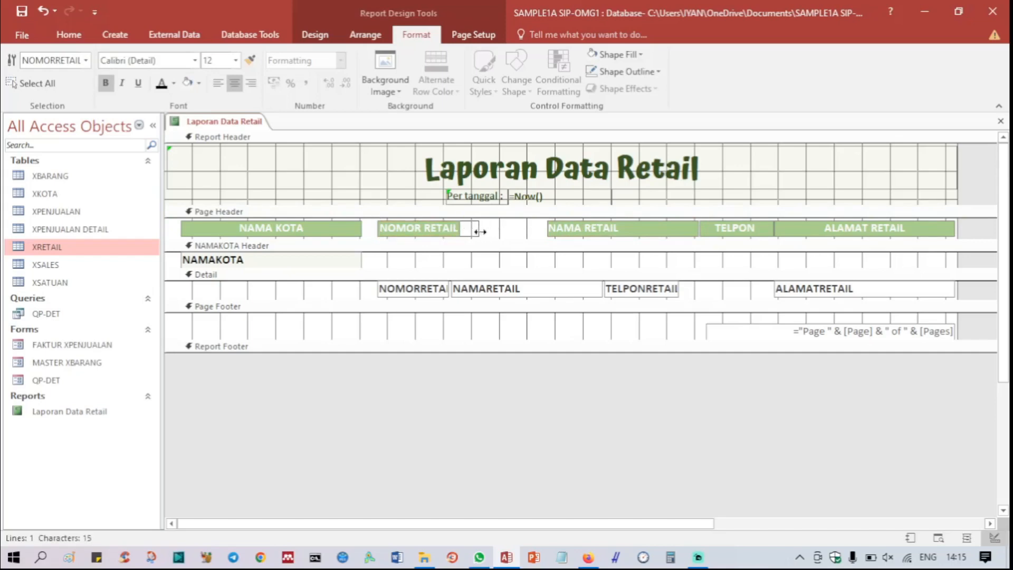
click(439, 232)
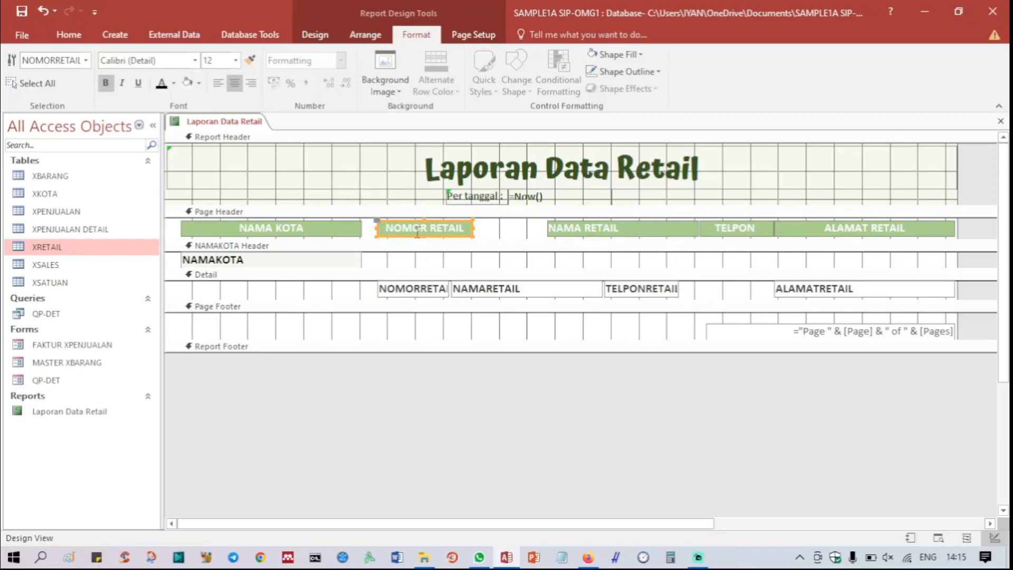
click(396, 370)
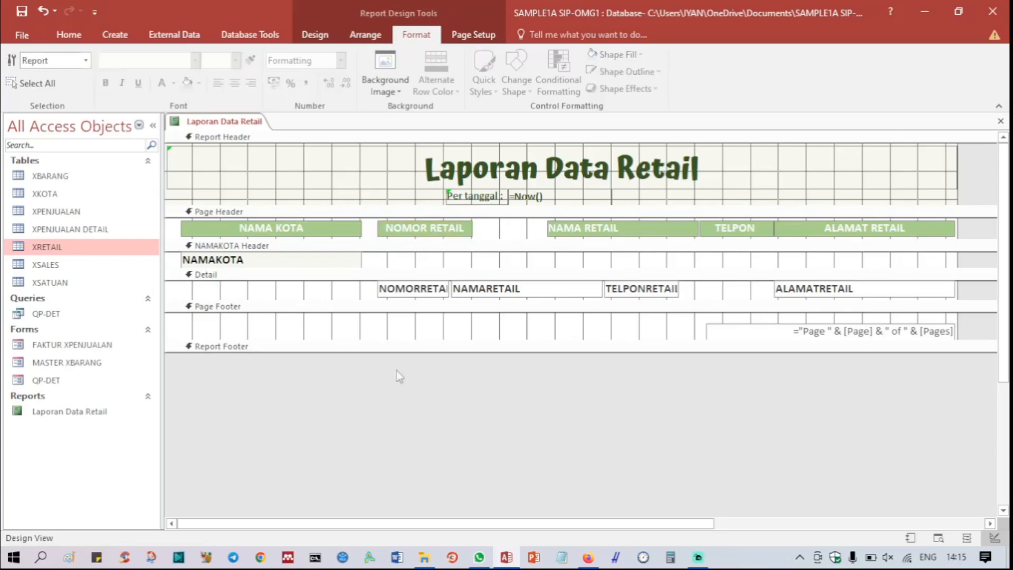
Step: Move the NOMOR RETAIL label and its NOMORRETAIL detail field together rightward, bringing the label closer to the NAMA RETAIL label
click(409, 232)
shift+click(404, 290)
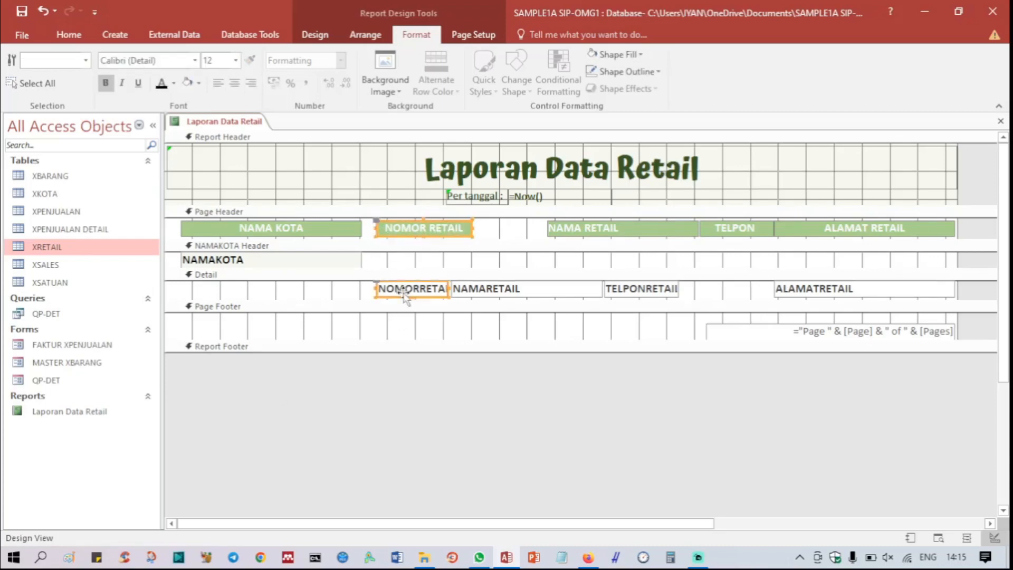
key(Left)
key(Left)
key(Left)
key(Left)
key(Left)
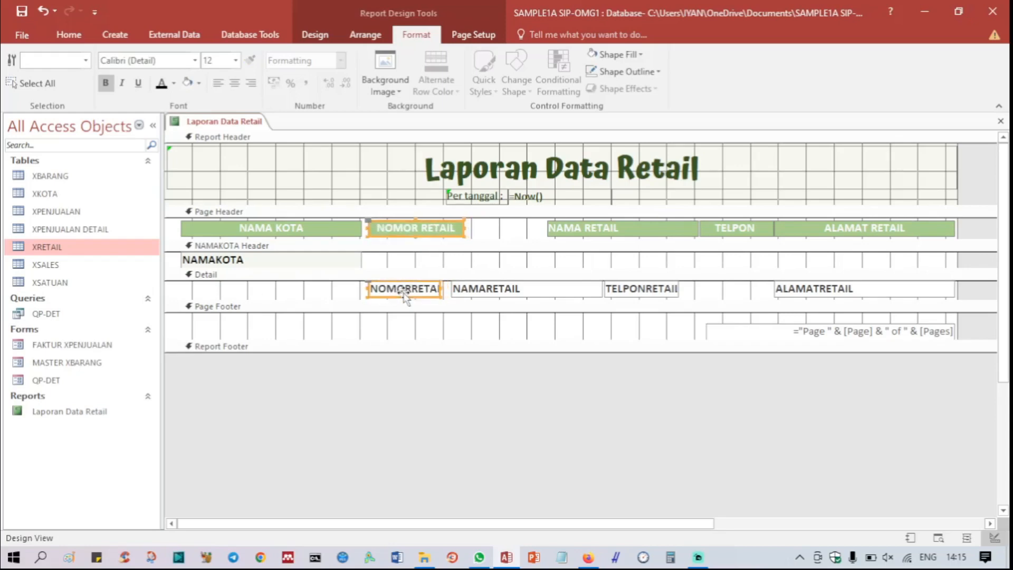
key(Right)
key(Right)
key(Right)
key(Right)
key(Right)
key(Right)
key(Right)
key(Right)
key(Right)
key(Right)
key(Right)
key(Right)
key(Right)
key(Right)
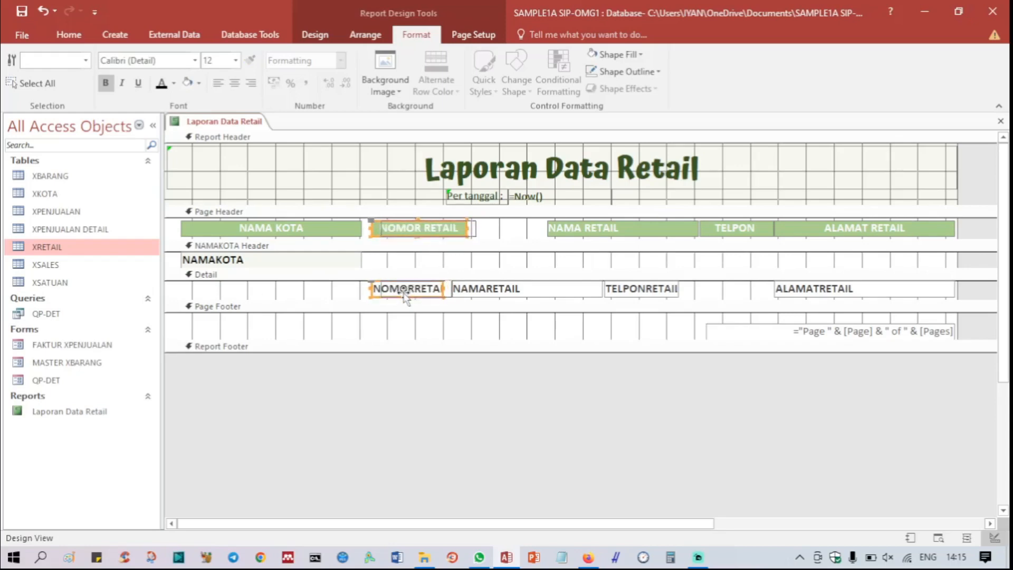
key(Right)
key(Right)
key(Right)
key(Right)
key(Right)
key(Right)
key(Right)
key(Right)
key(Right)
key(Right)
key(Right)
key(Right)
key(Right)
key(Right)
key(Right)
key(Right)
key(Right)
key(Right)
key(Right)
key(Right)
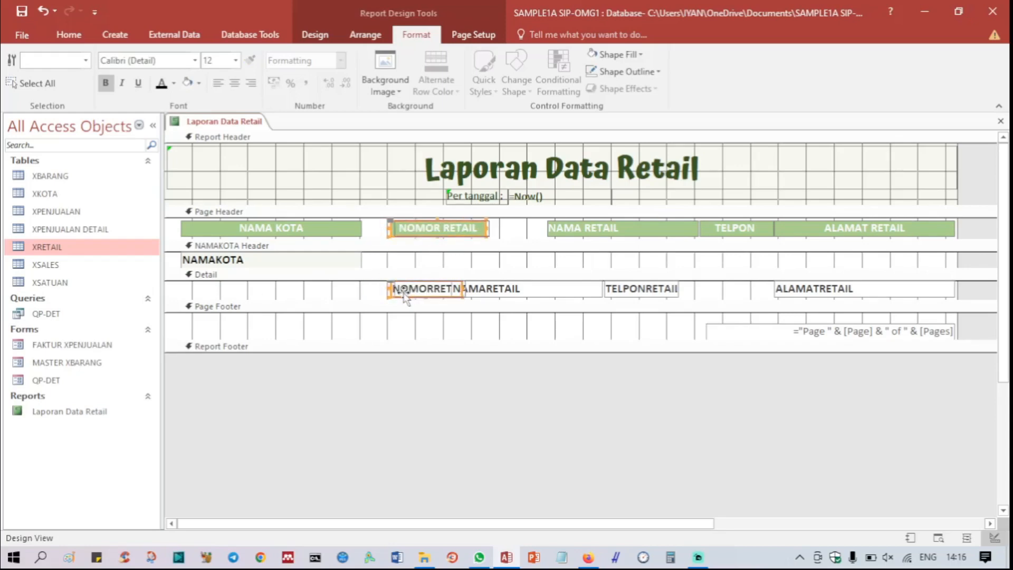
key(Left)
key(Left)
key(Left)
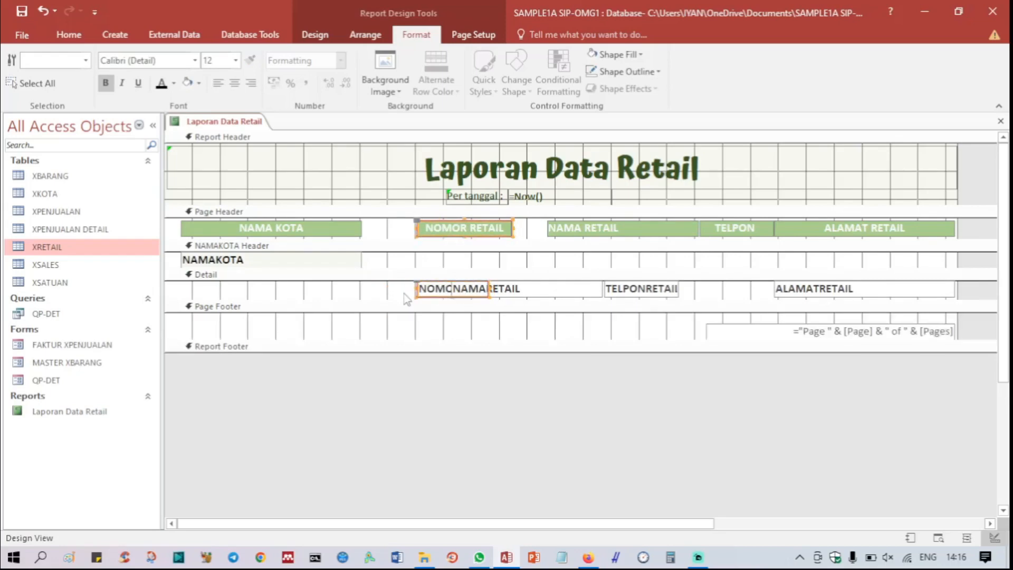
key(Right)
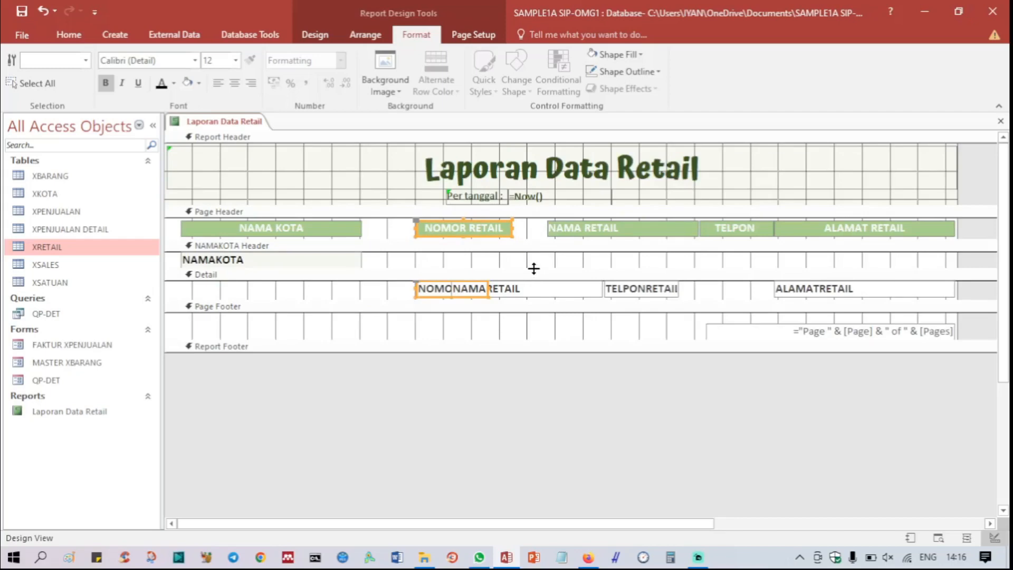
Step: Move the NAMA RETAIL label leftward in the page header until it adjoins the NOMOR RETAIL label
click(575, 234)
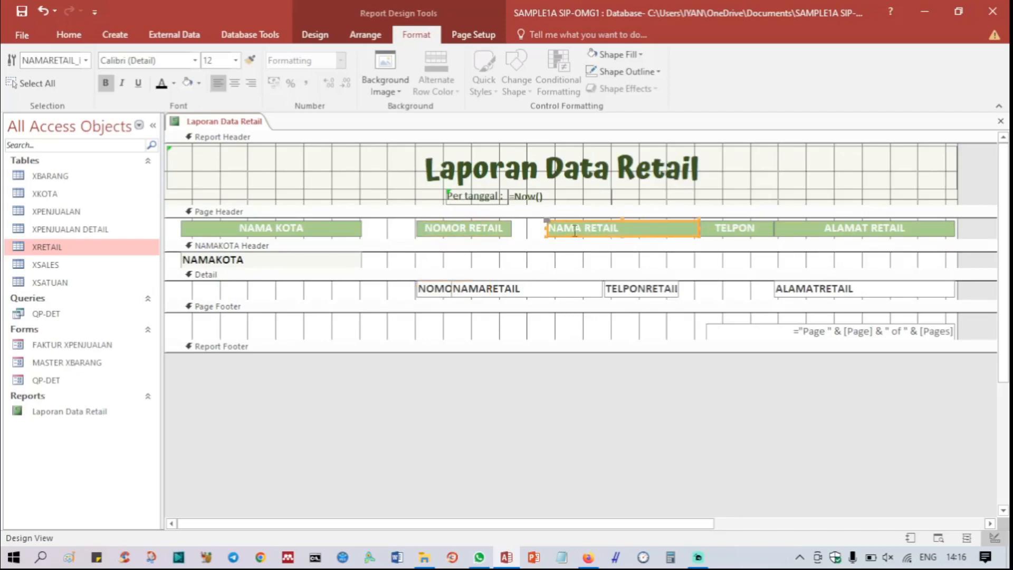
key(Left)
key(Left)
key(Left)
key(Left)
key(Left)
key(Left)
key(Left)
key(Left)
key(Left)
key(Left)
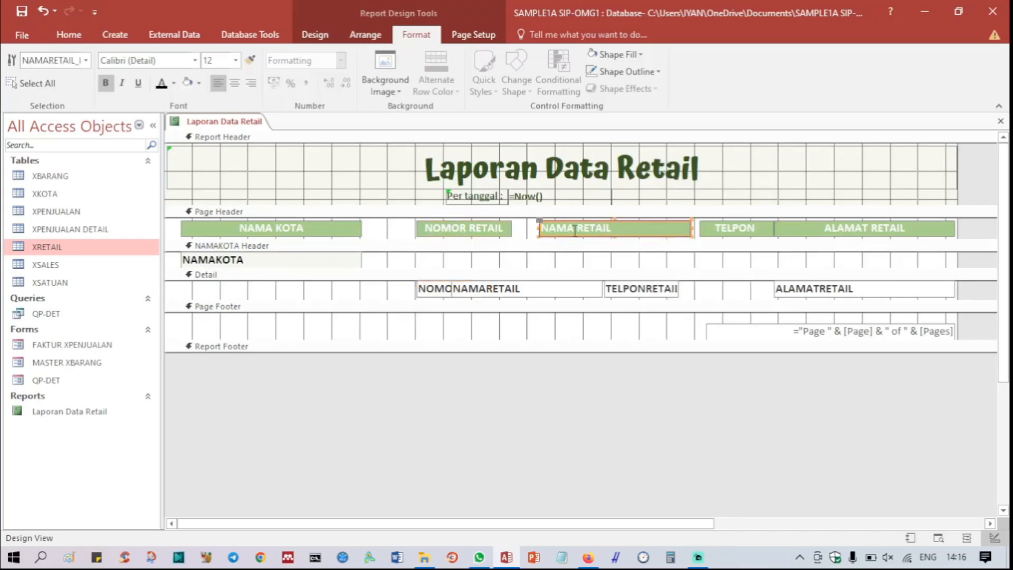
key(Left)
key(Left)
key(Left)
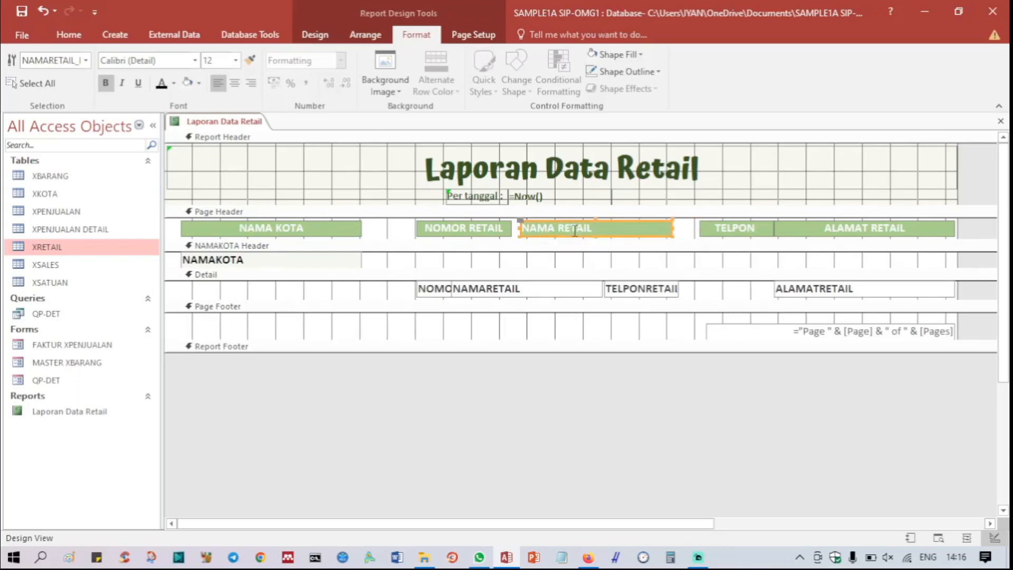
key(Left)
key(Left)
key(Left)
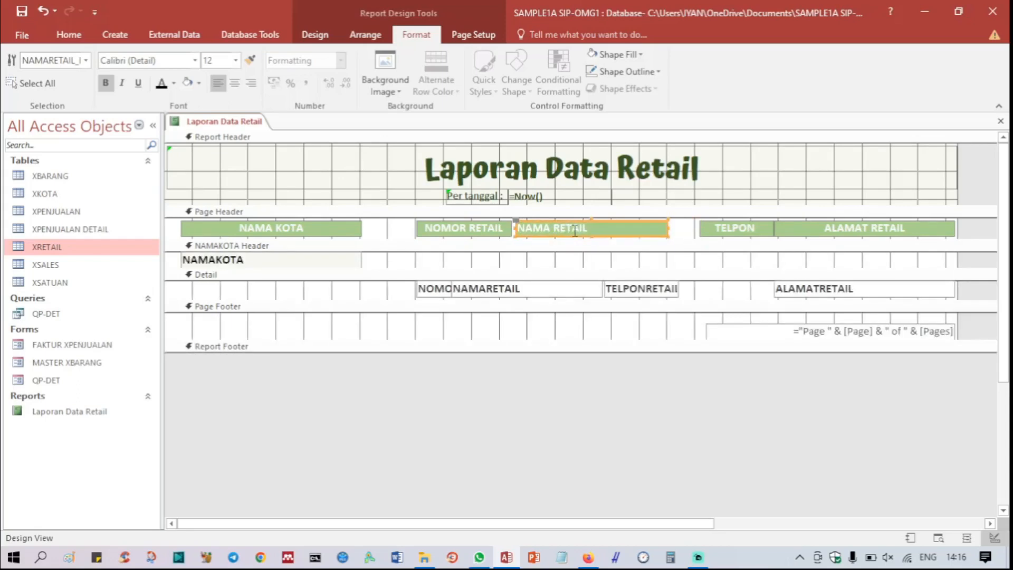
key(Left)
key(Left)
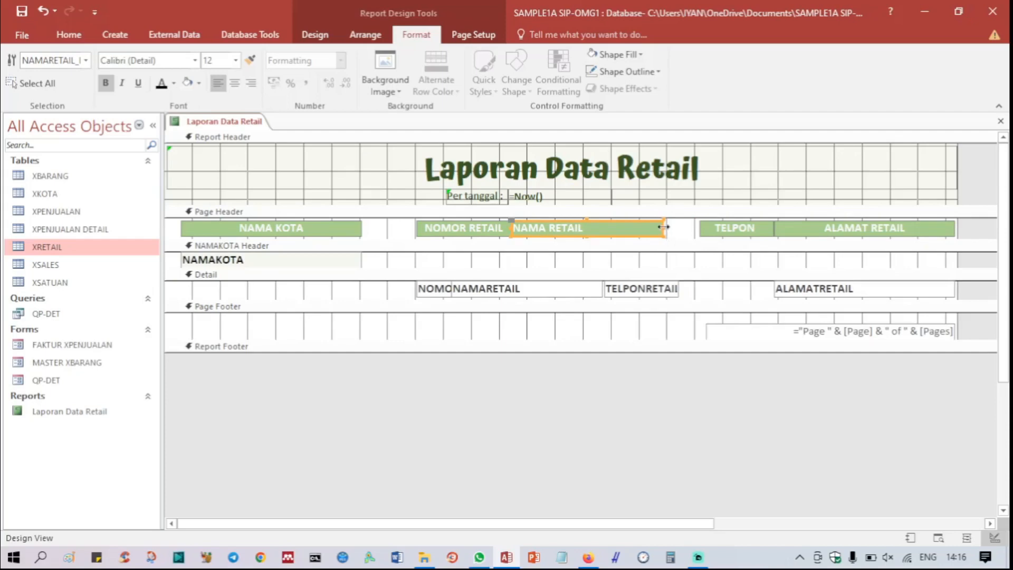
Step: Widen the NAMA RETAIL label by extending its right edge to the TELPON label
drag(663, 227, 700, 230)
click(700, 261)
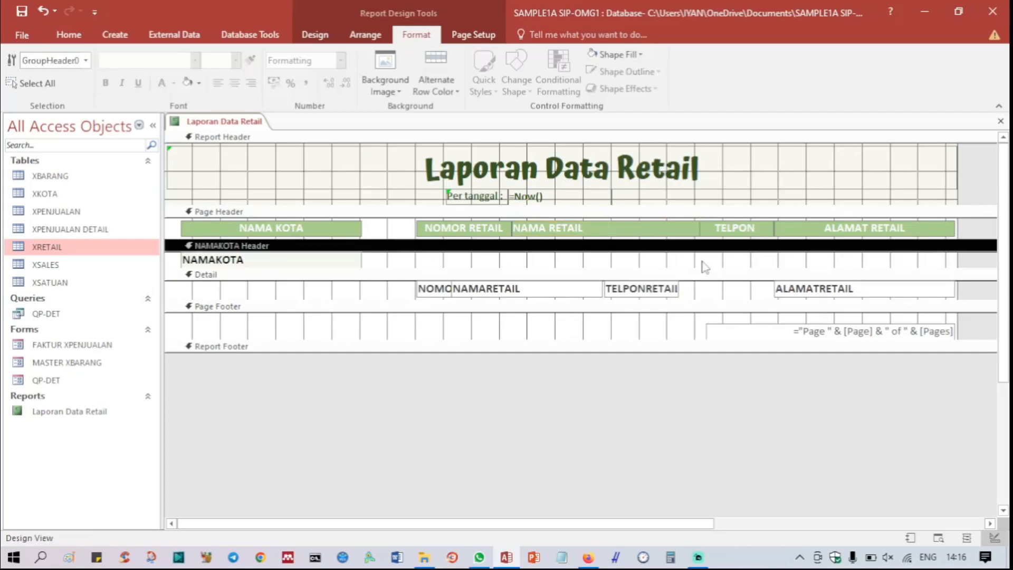
click(599, 230)
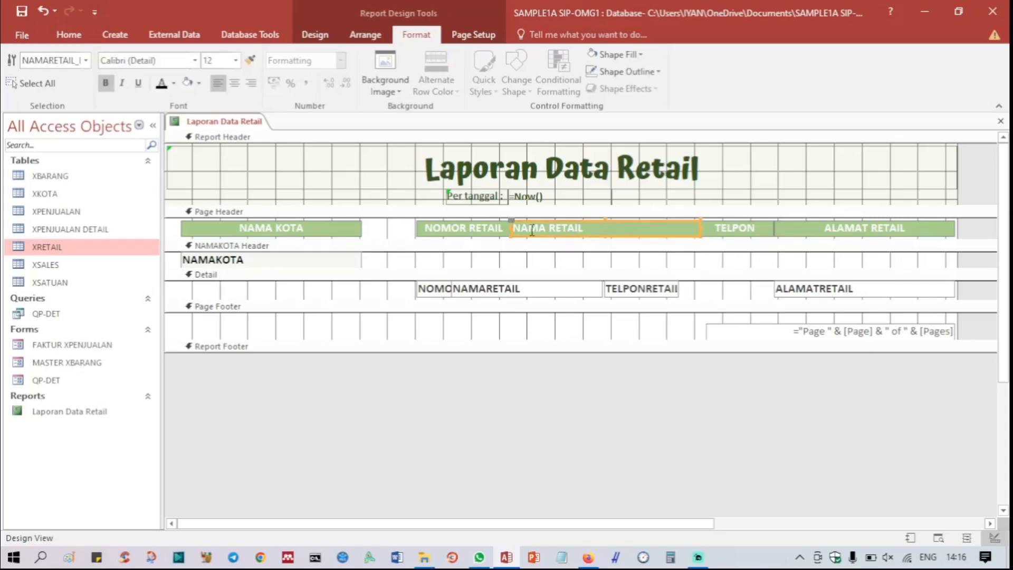
Step: Nudge the NOMOR RETAIL label slightly up and leftward, leaving a small gap before the NAMA RETAIL label
click(500, 228)
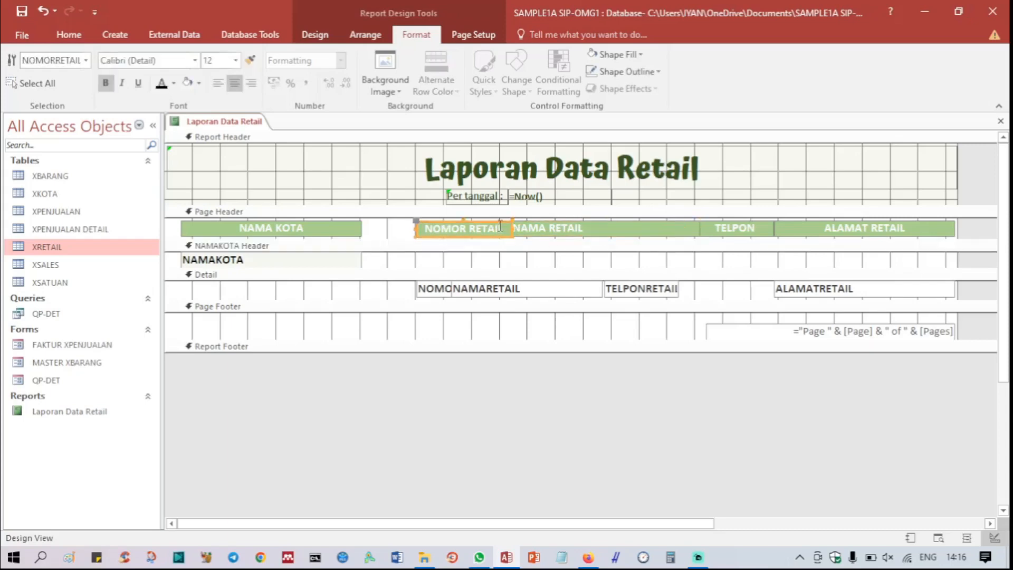
click(493, 324)
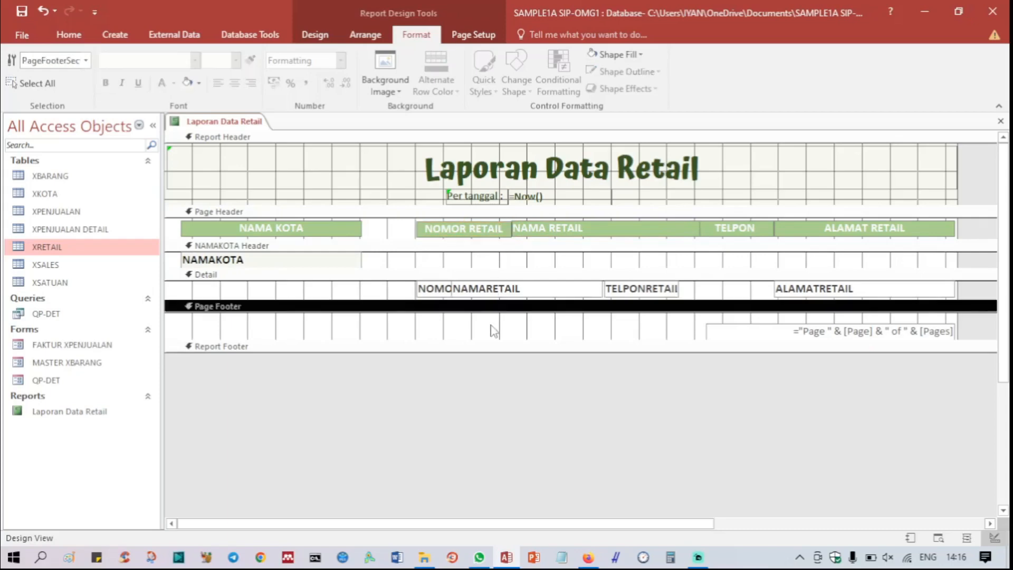
click(495, 227)
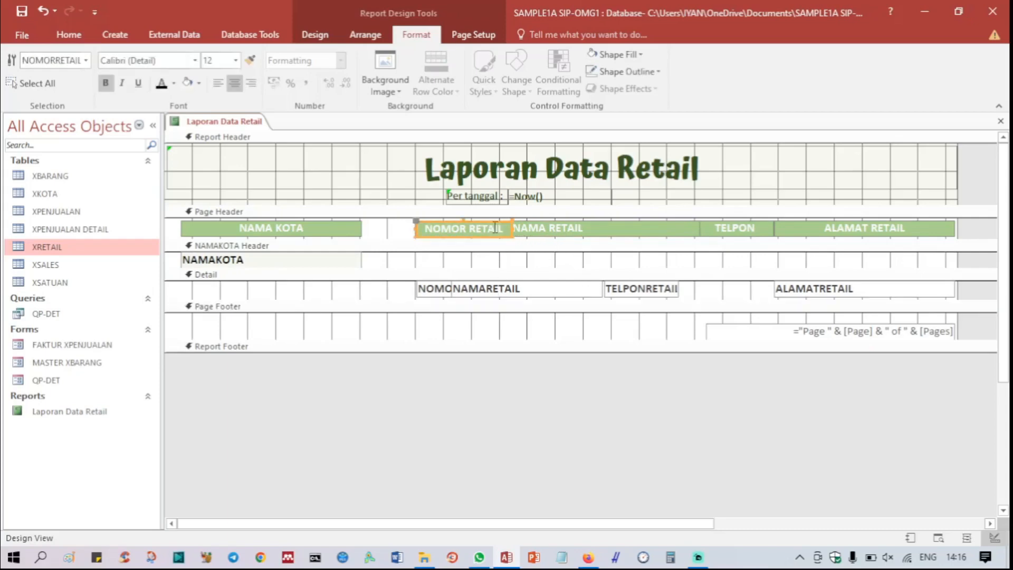
key(Up)
click(383, 234)
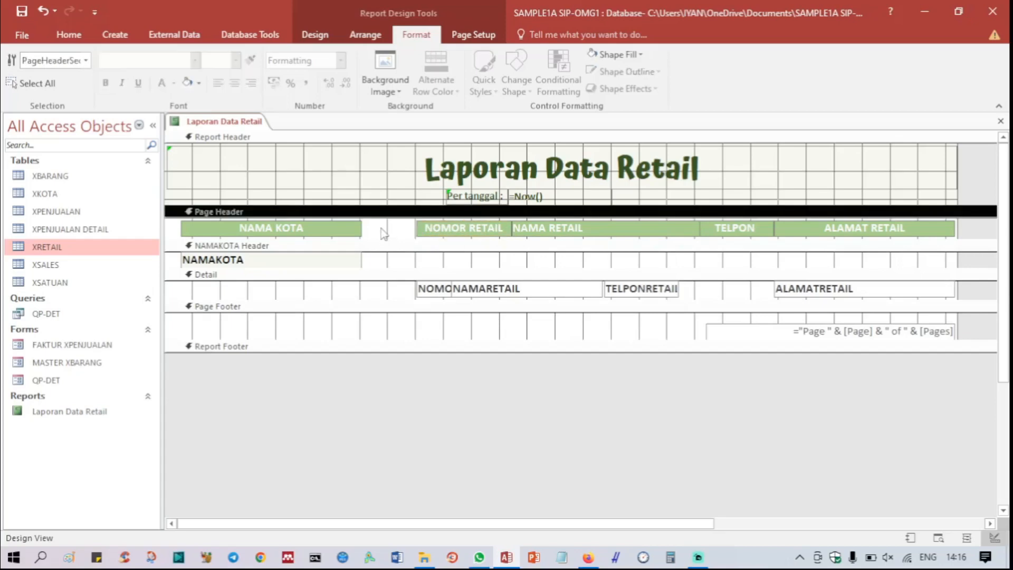
click(433, 229)
key(Left)
key(Left)
key(Left)
key(Left)
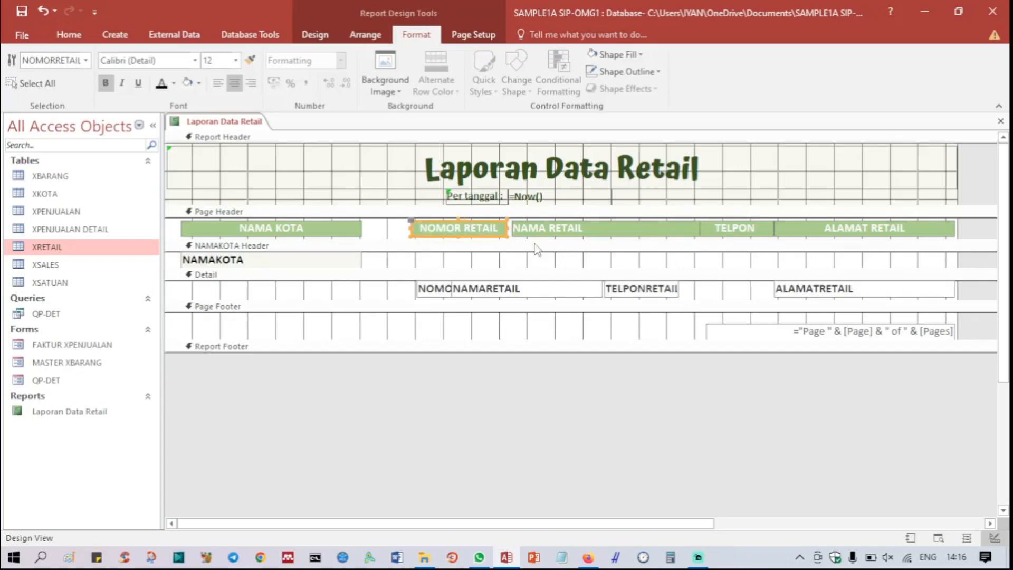
Step: Nudge the NAMA RETAIL label slightly leftward, leaving a small gap before the TELPON label
click(550, 229)
key(Left)
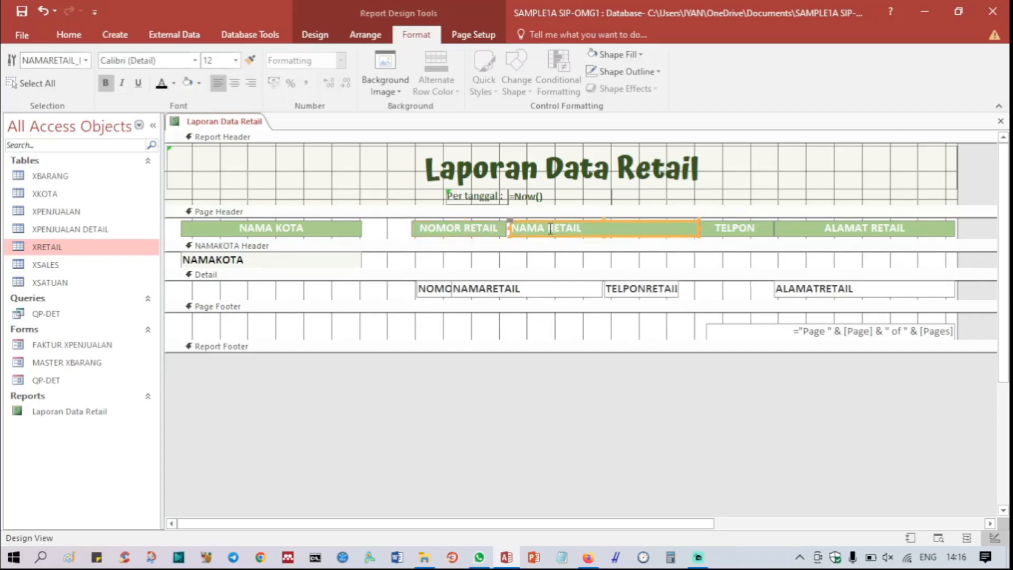
key(Left)
click(667, 262)
click(639, 226)
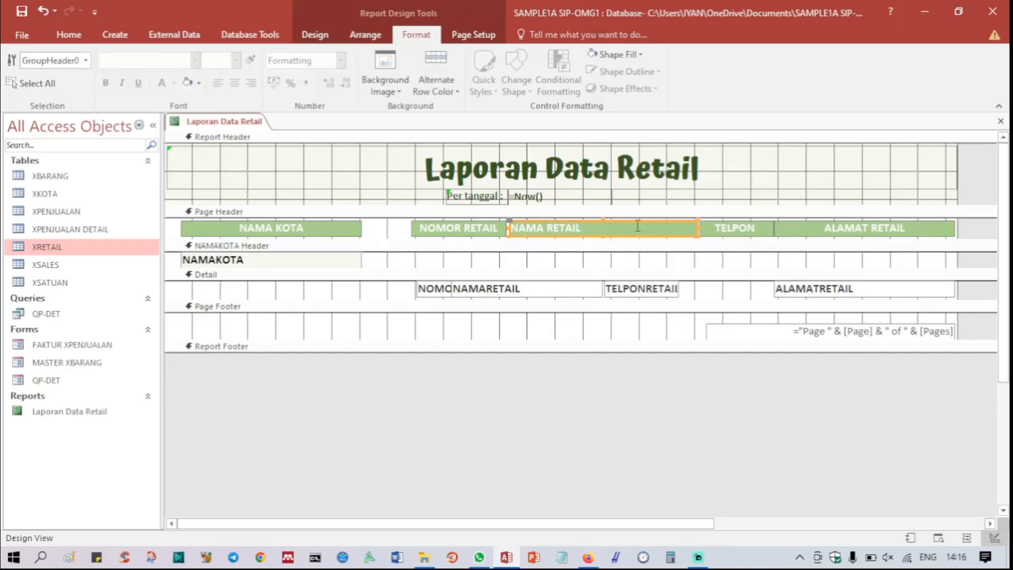
click(650, 293)
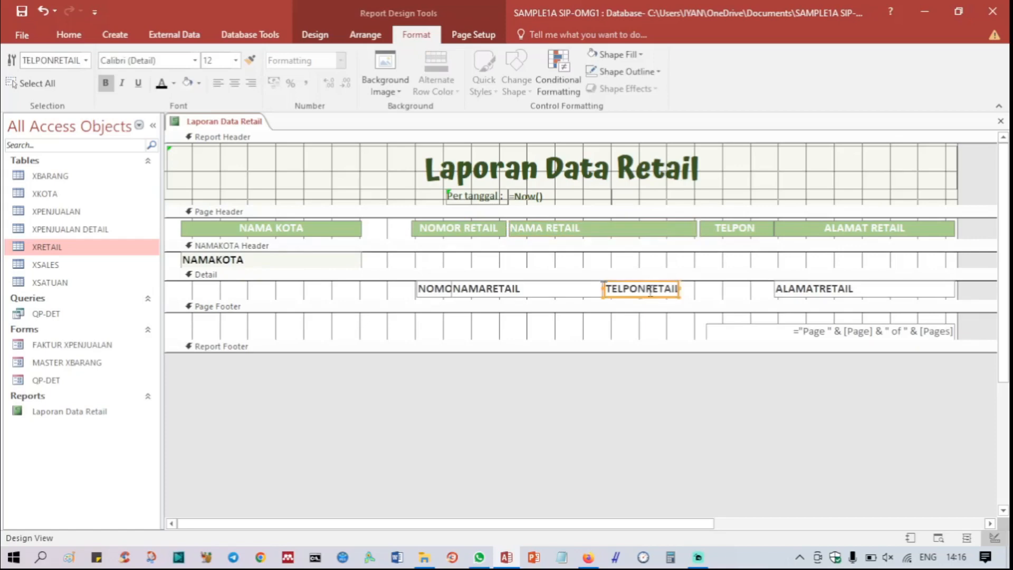
click(718, 298)
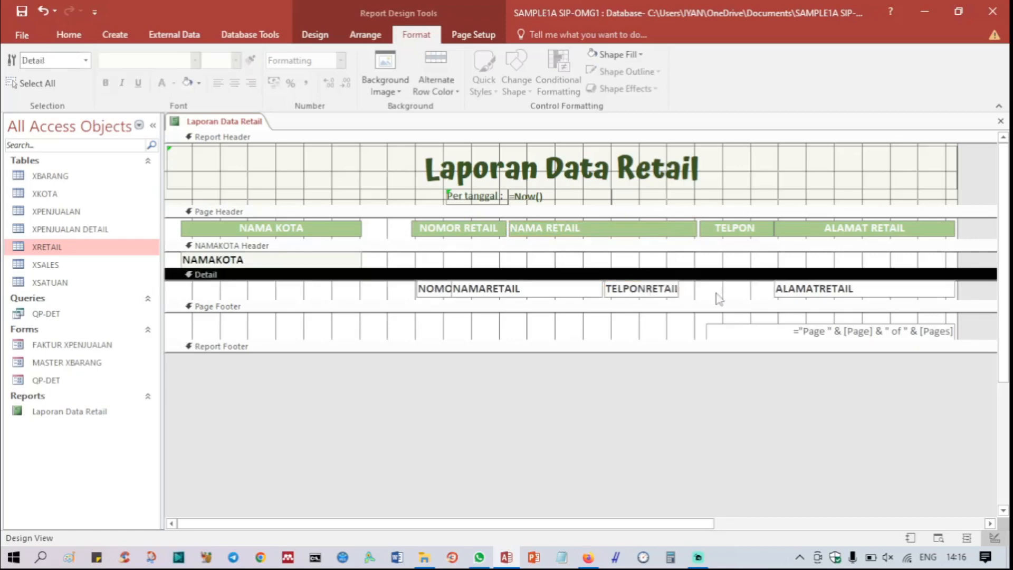
Step: Nudge the ALAMAT RETAIL label rightward to leave a small gap after TELPON, and align the ALAMATRETAIL detail field with it
click(821, 229)
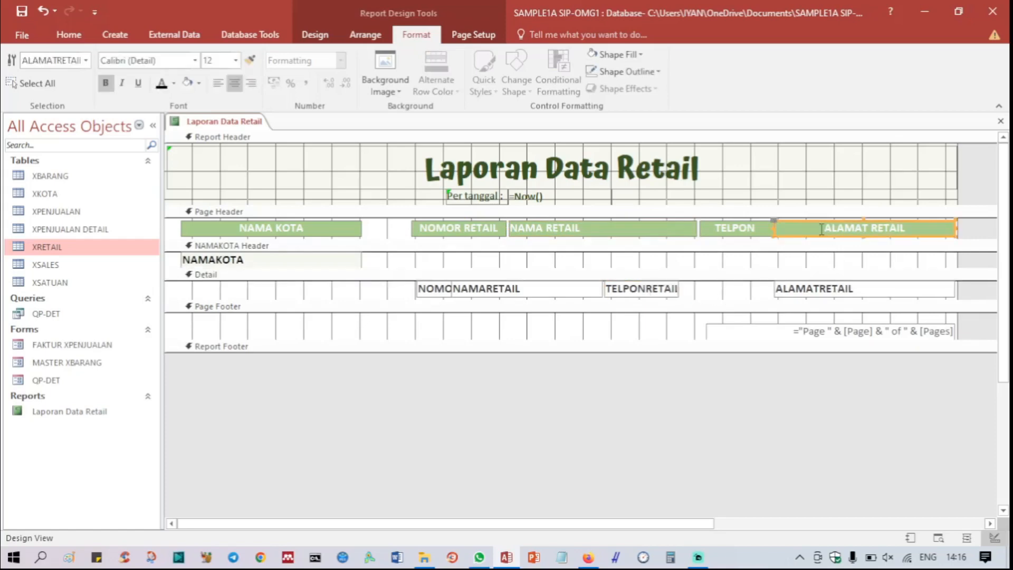
click(822, 228)
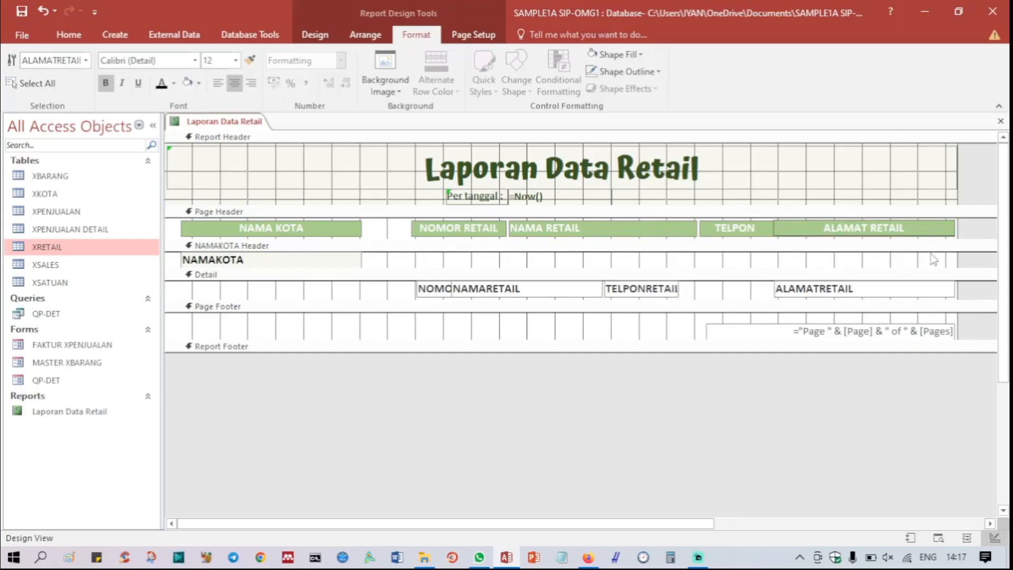
key(Return)
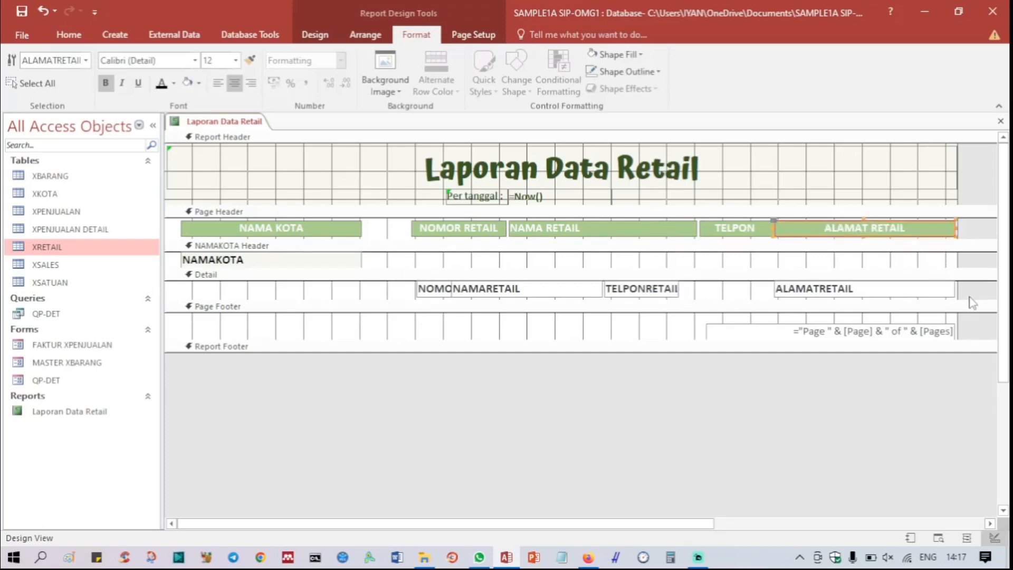
click(836, 177)
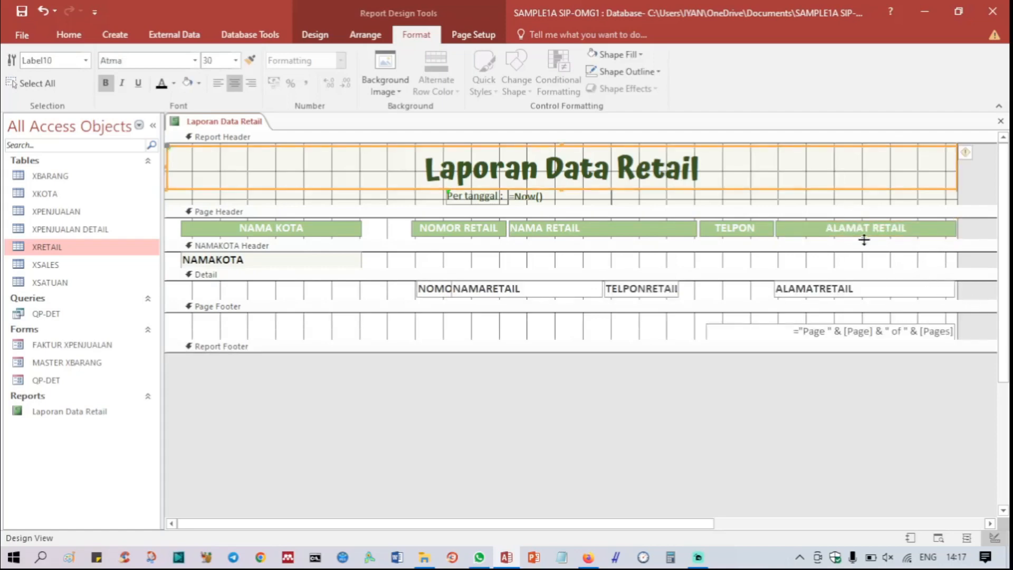
click(892, 233)
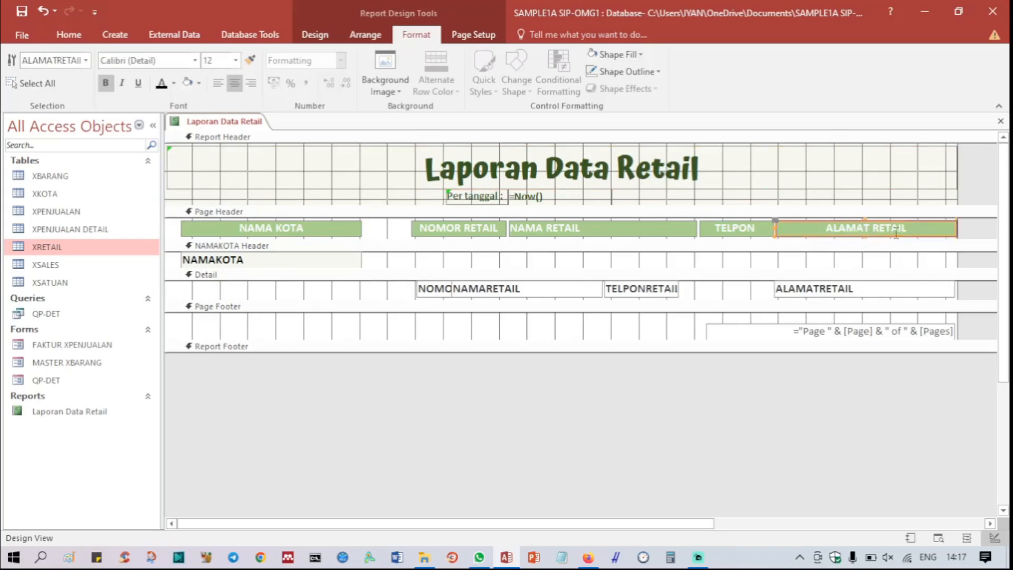
click(849, 178)
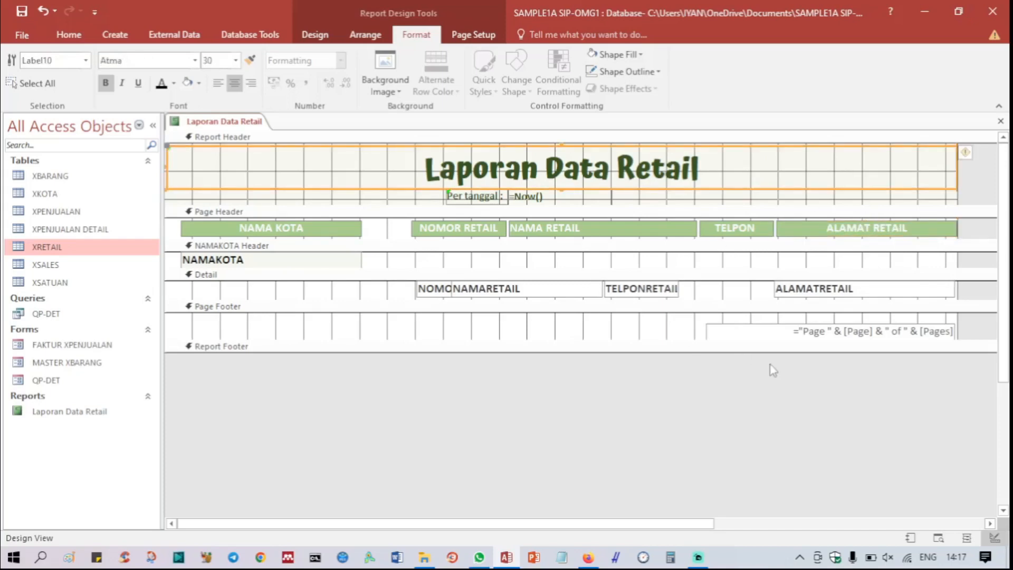
click(816, 296)
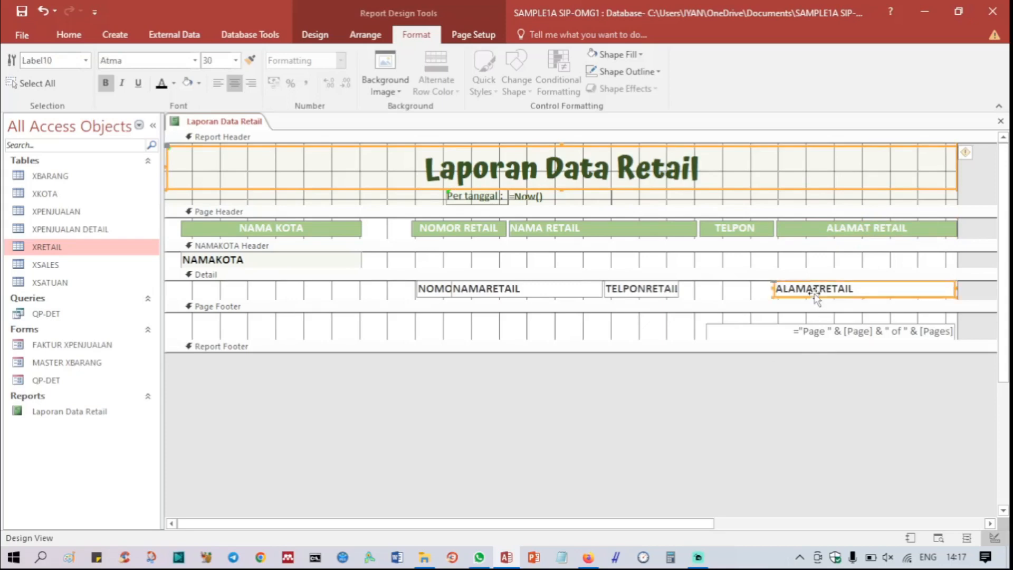
click(815, 294)
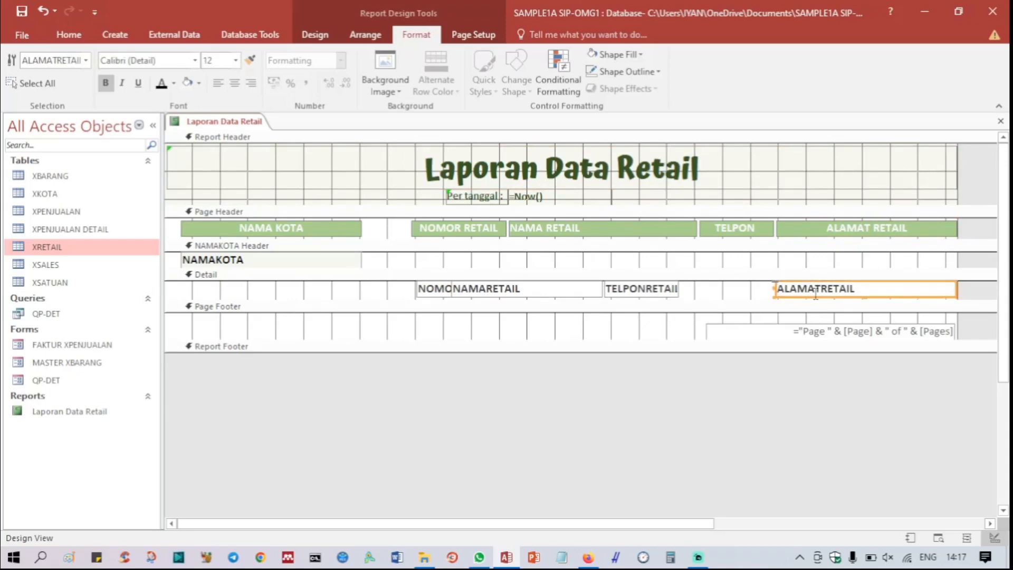
click(651, 294)
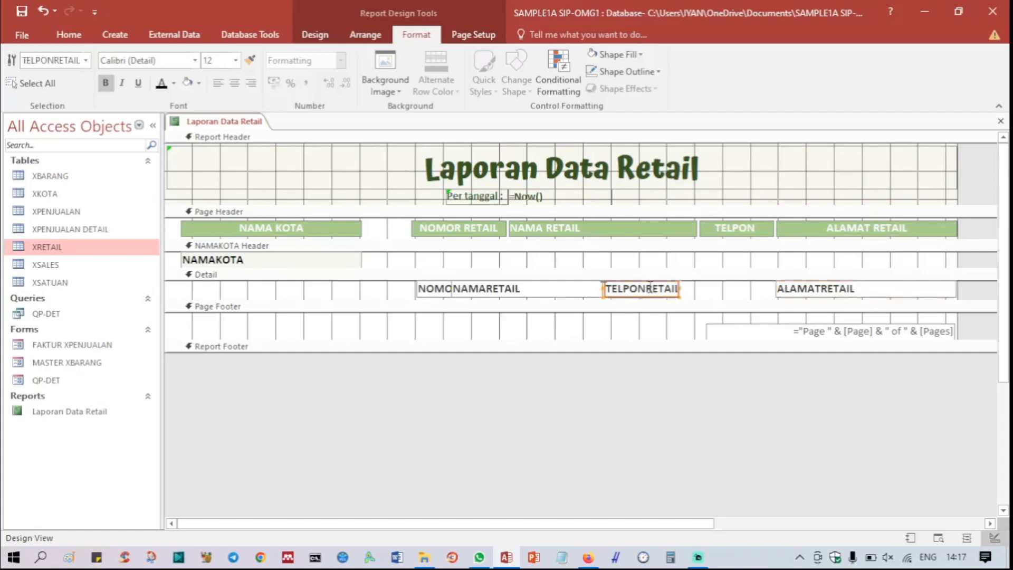
click(650, 289)
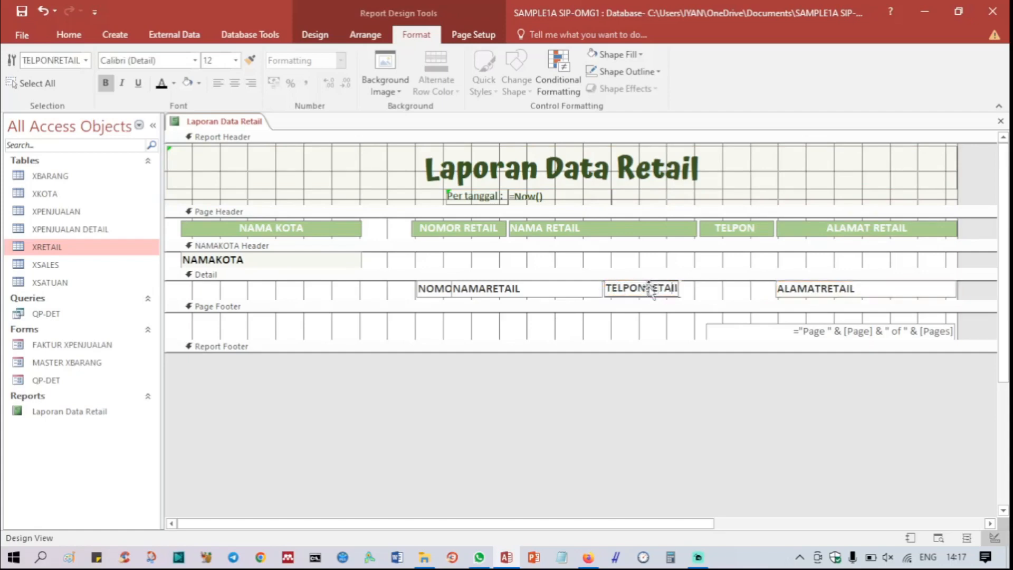
key(Right)
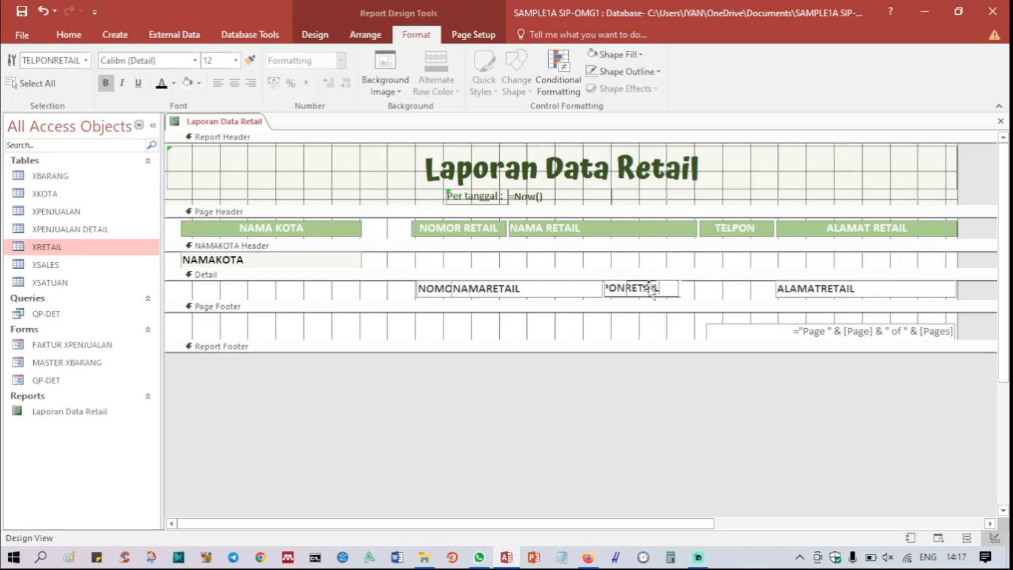
click(615, 264)
click(626, 296)
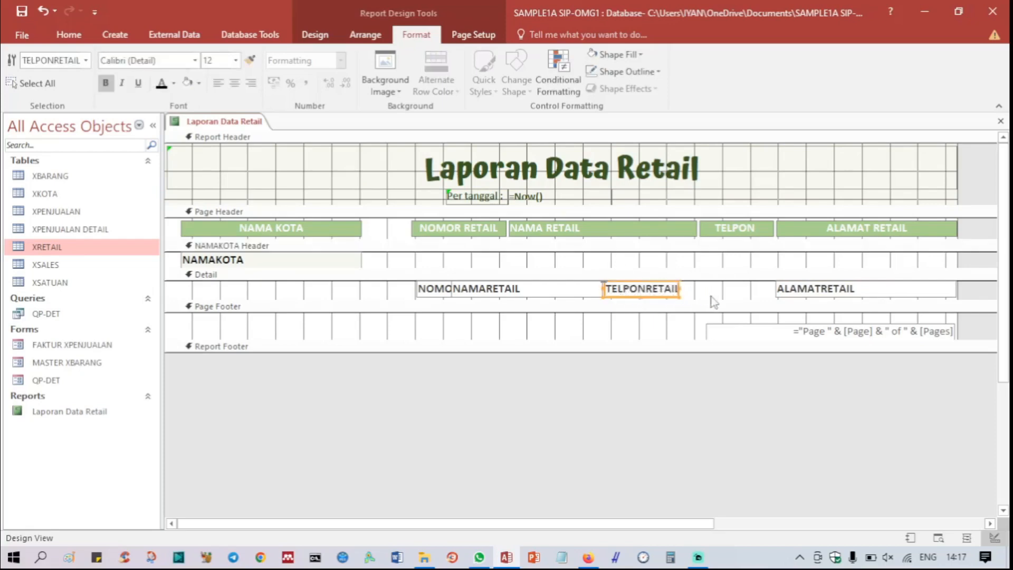
Step: Move the TELPONRETAIL field in the Detail section rightward until it lines up under the TELPON label
click(475, 294)
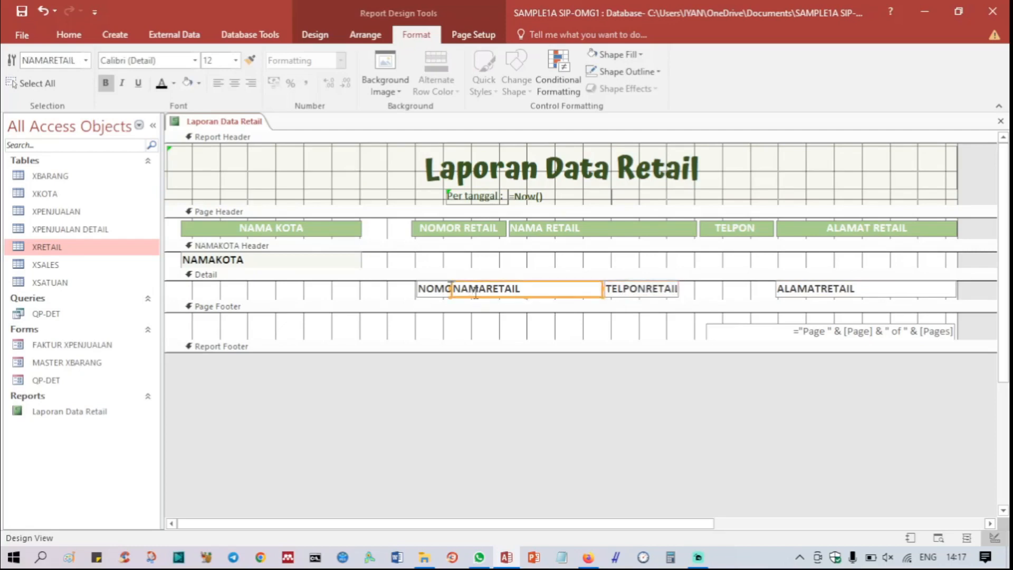
click(651, 294)
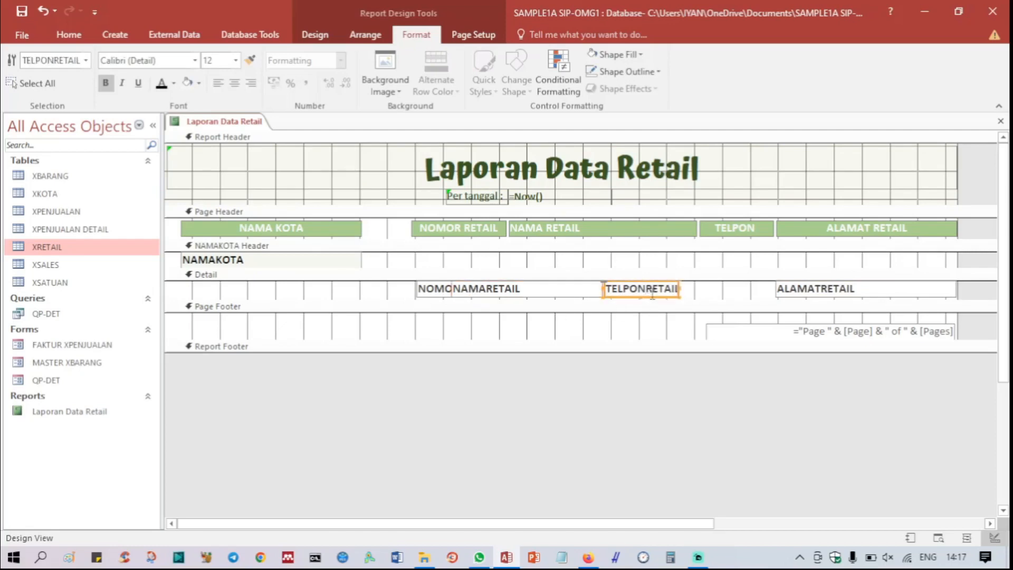
key(Right)
key(Right)
key(Right)
key(Right)
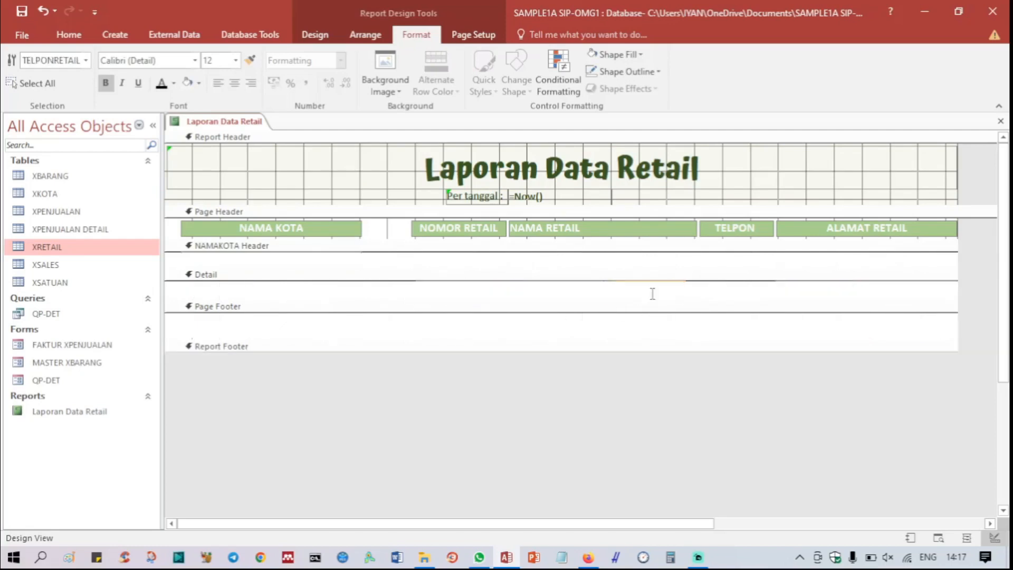
key(Right)
key(Right)
key(Right)
key(Right)
key(Right)
key(Right)
key(Right)
key(Right)
key(Right)
key(Right)
key(Right)
key(Right)
key(Right)
key(Right)
key(Right)
key(Right)
key(Right)
key(Right)
key(Right)
key(Right)
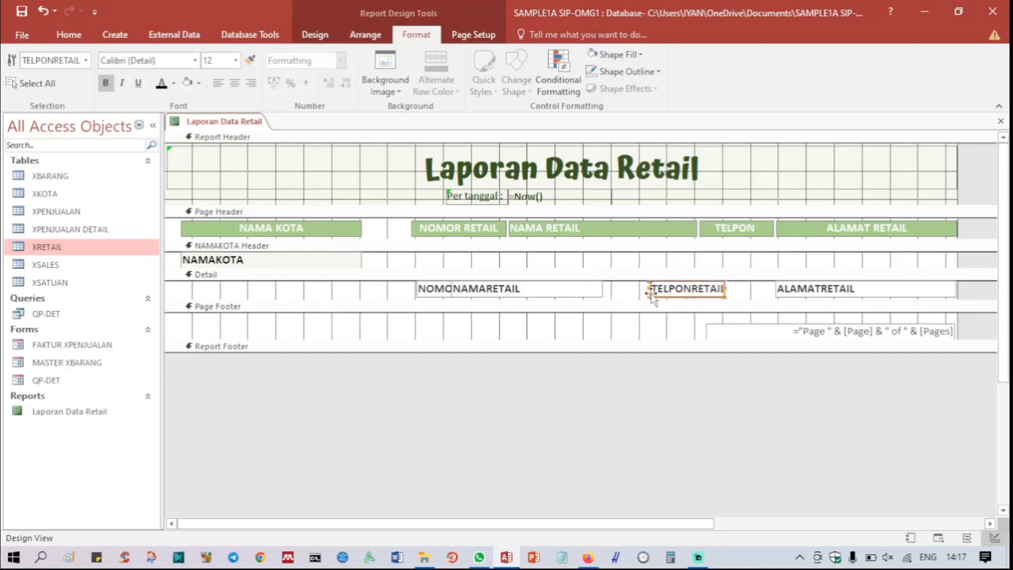
key(Right)
key(Right)
key(Right)
key(Right)
key(Right)
key(Right)
key(Right)
key(Right)
key(Right)
key(Right)
key(Right)
key(Right)
key(Right)
key(Right)
key(Right)
key(Right)
key(Right)
key(Right)
key(Right)
key(Right)
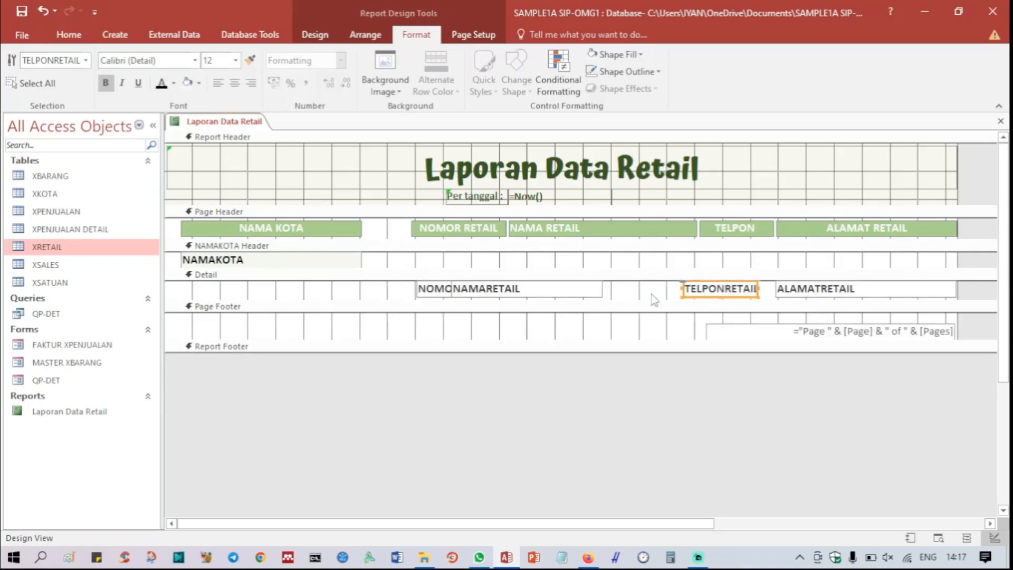
key(Right)
key(Right)
key(Right)
key(Right)
key(Right)
key(Right)
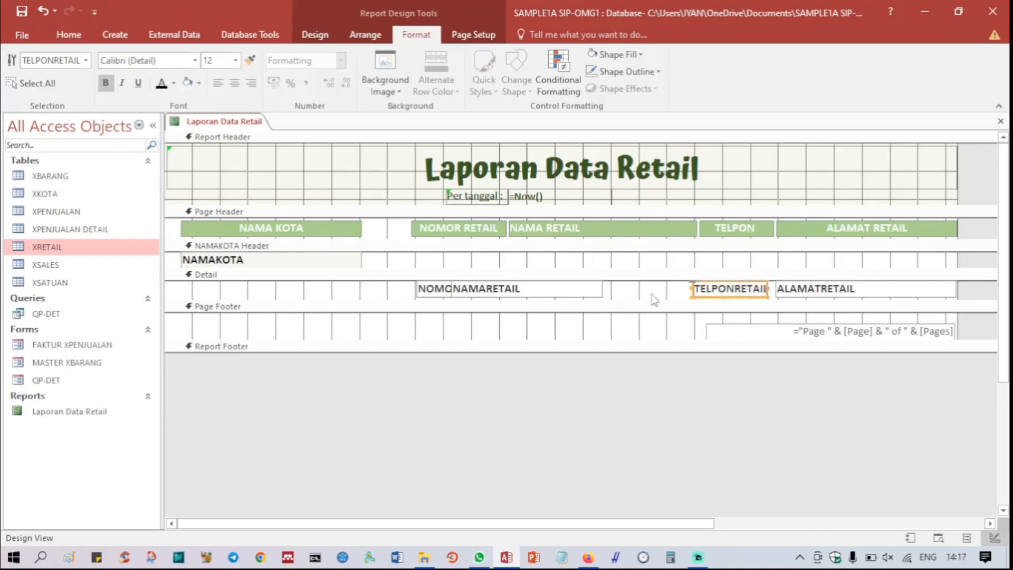
key(Right)
key(Right)
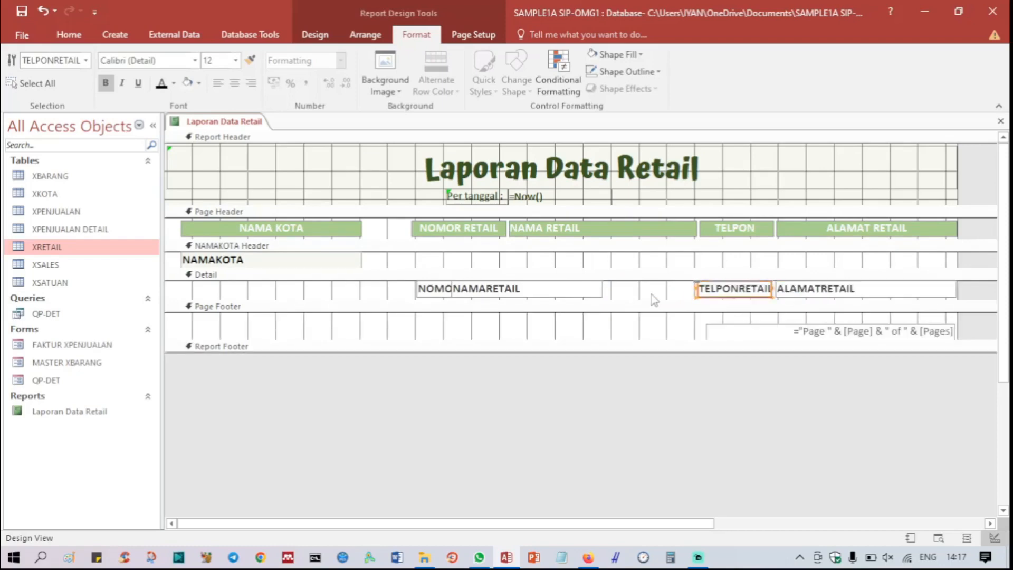
key(Right)
click(651, 294)
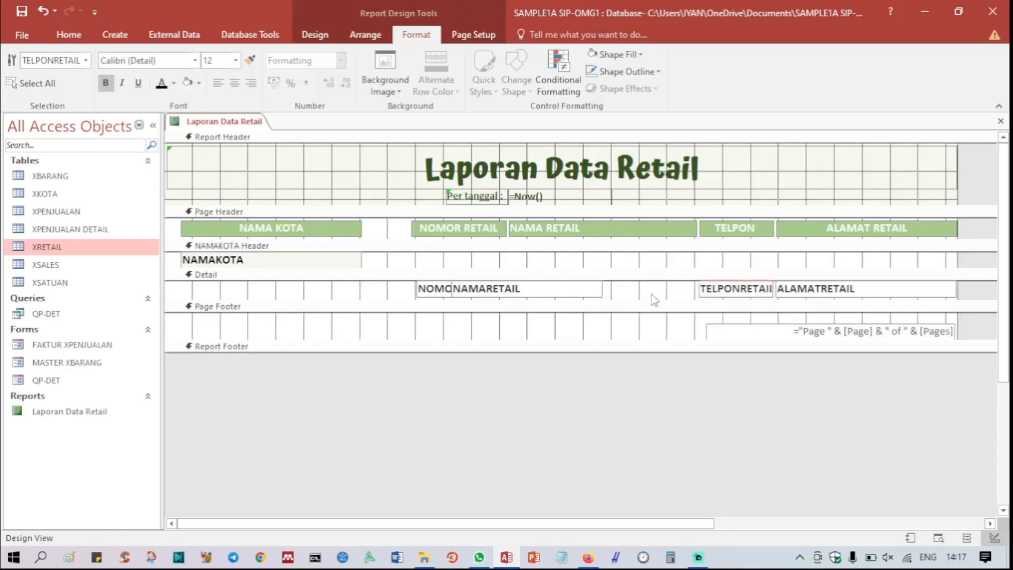
Step: Move the NAMARETAIL detail field rightward up to the TELPONRETAIL field, and extend its left edge to the start of the NAMA RETAIL label
click(577, 295)
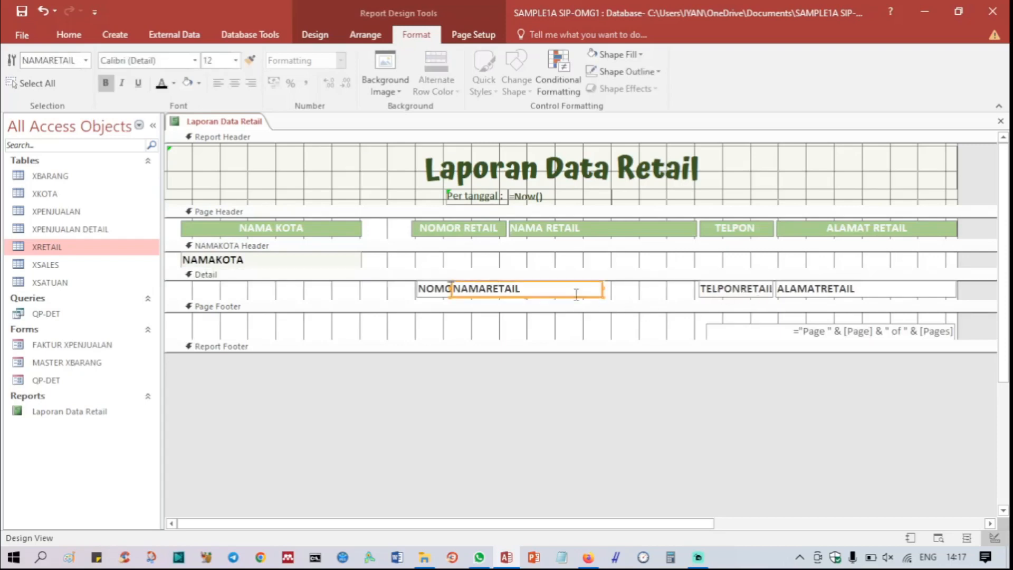
key(Right)
key(Right)
key(Right)
key(Right)
key(Right)
key(Right)
key(Right)
key(Right)
key(Right)
key(Right)
key(Right)
key(Right)
key(Right)
key(Right)
key(Right)
key(Right)
key(Right)
key(Right)
key(Right)
key(Right)
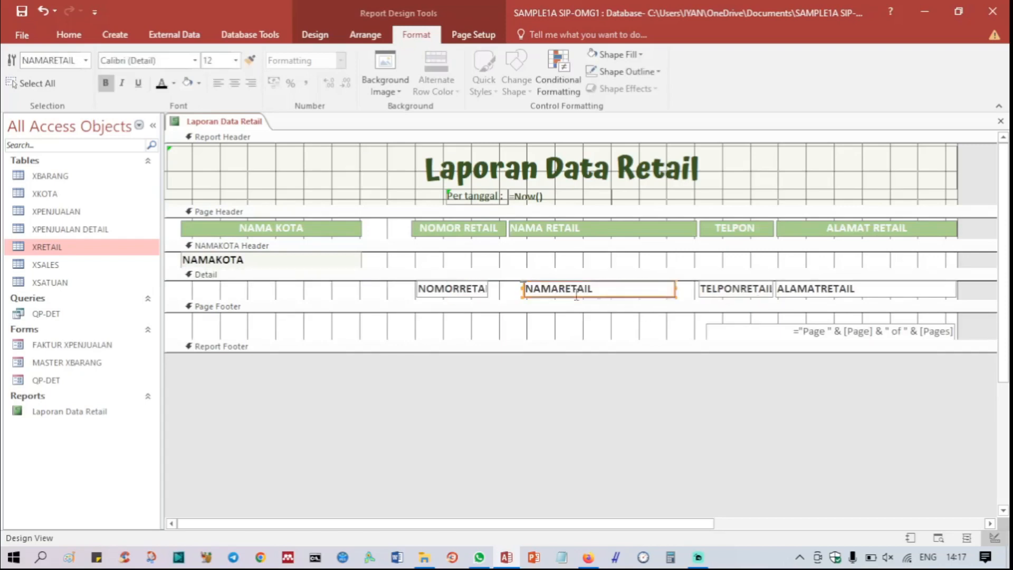
key(Right)
key(Right)
key(Right)
key(Right)
key(Right)
key(Right)
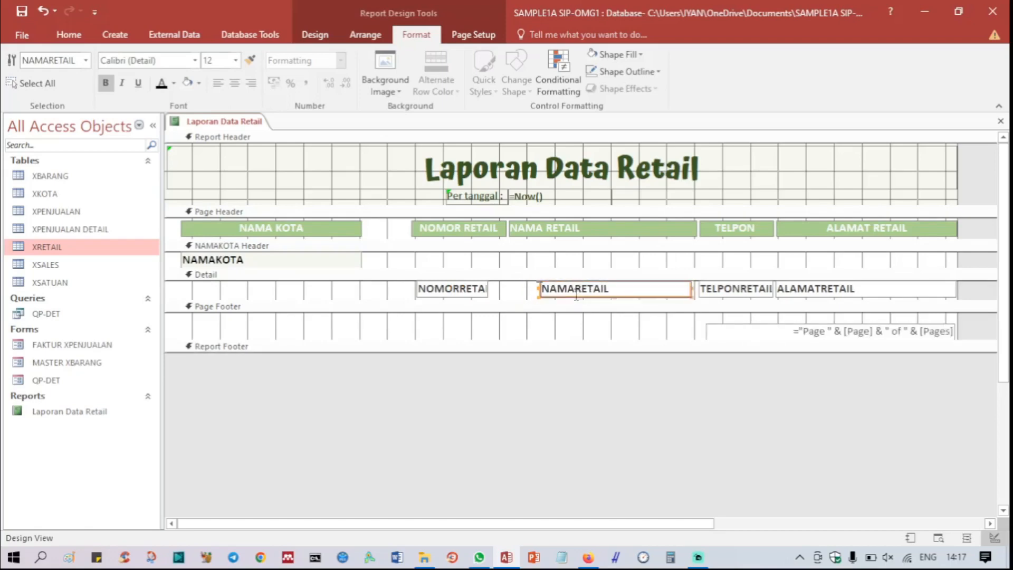
key(Right)
key(Right)
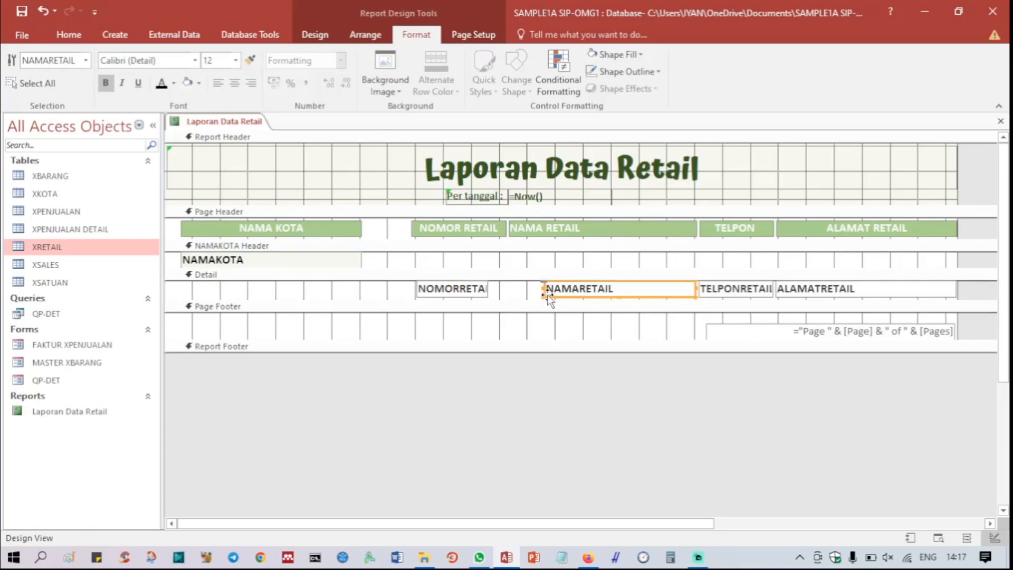
drag(544, 288, 508, 290)
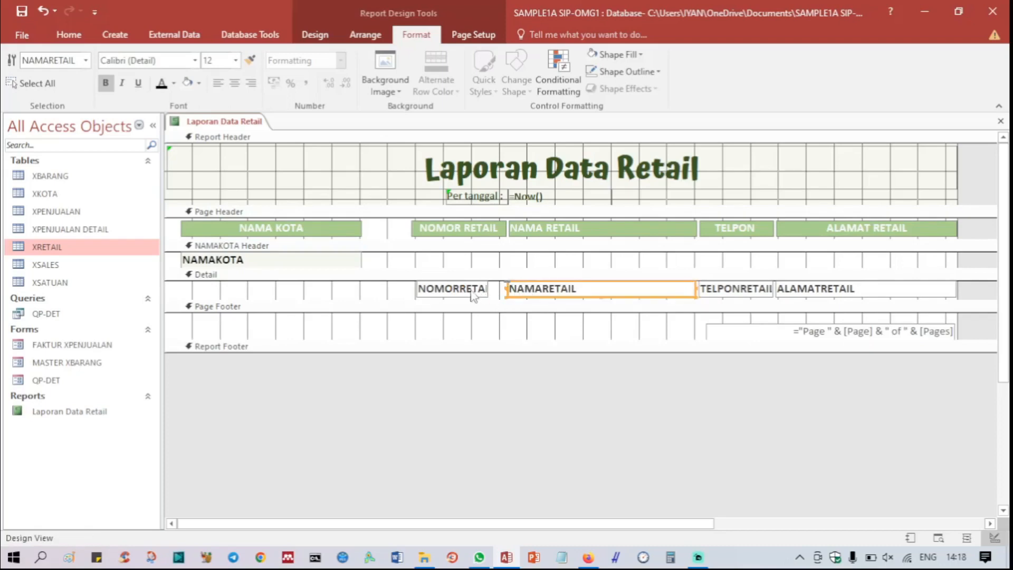
Step: Widen the NOMORRETAIL detail field by extending its right edge to the NAMARETAIL field
click(483, 290)
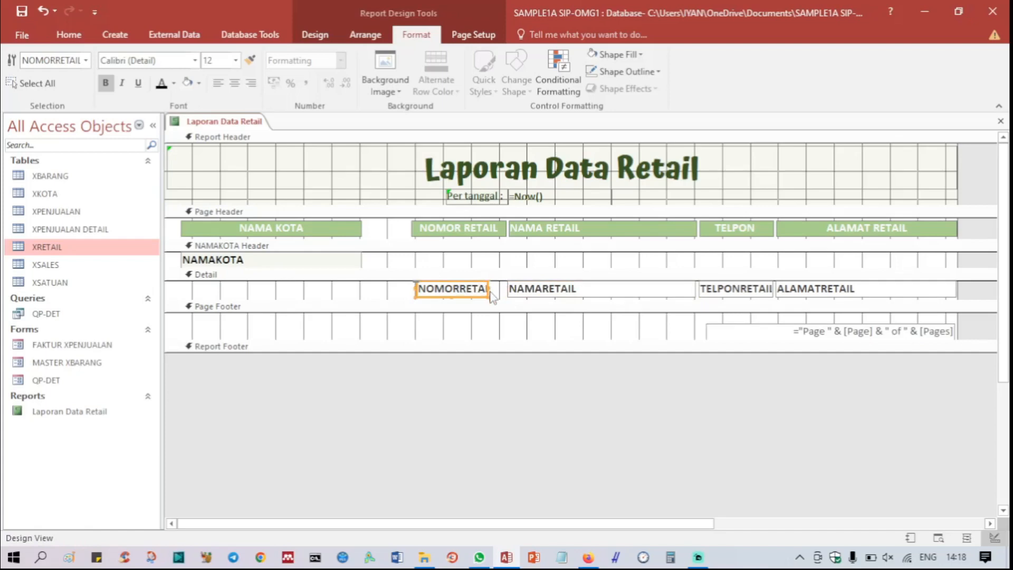
drag(486, 288, 505, 288)
click(549, 401)
Step: Move the page number text box upward to the top of the Page Footer section
click(762, 336)
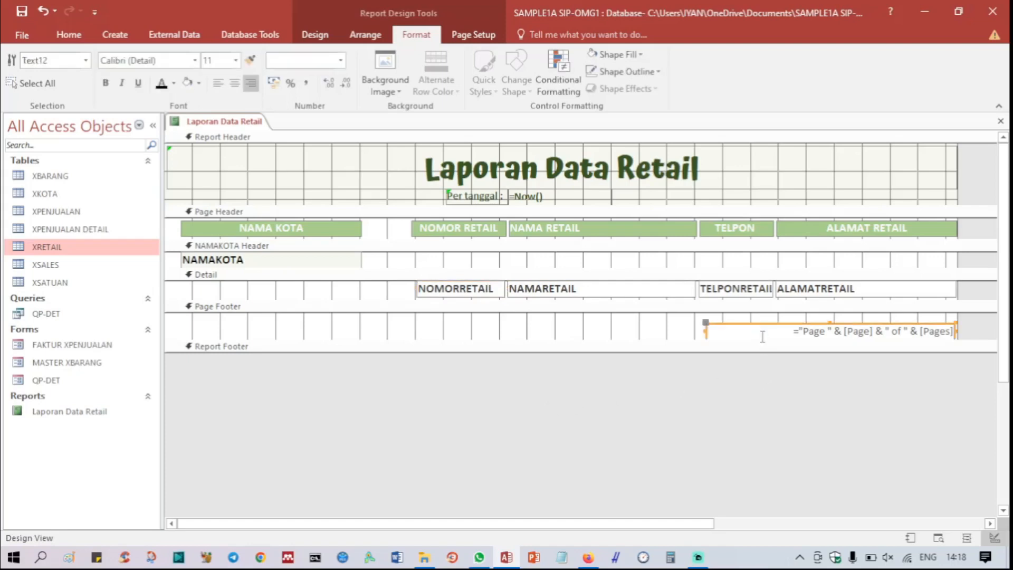
key(Up)
key(Up)
key(Up)
key(Up)
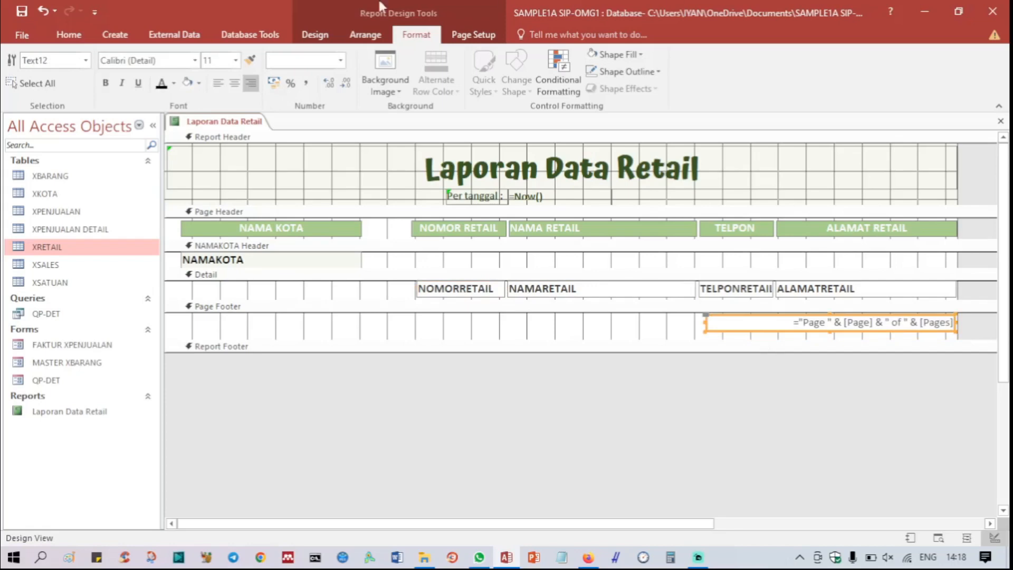
Step: Make the page number text box bold and reduce its font size
click(164, 87)
click(105, 83)
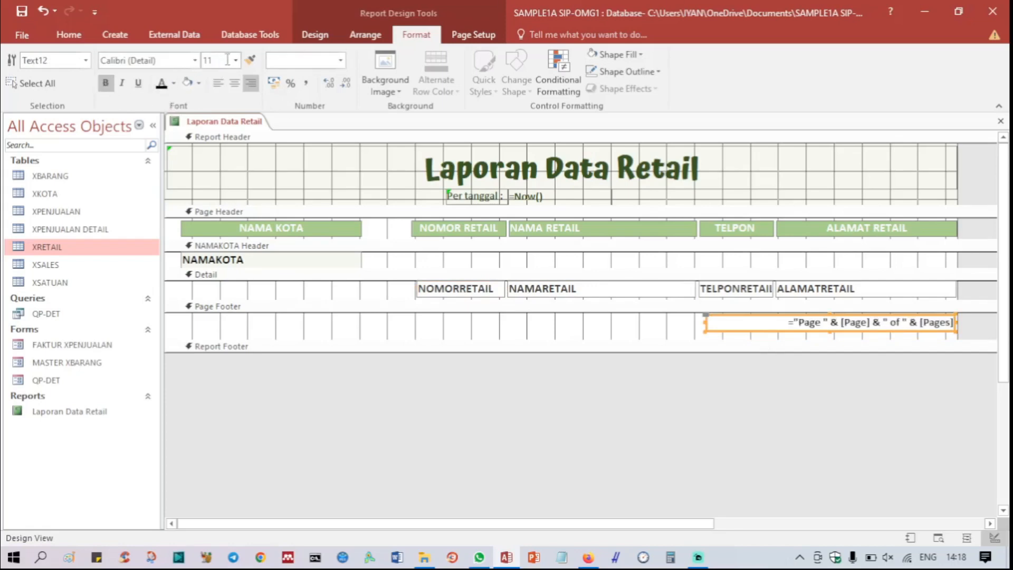
click(235, 60)
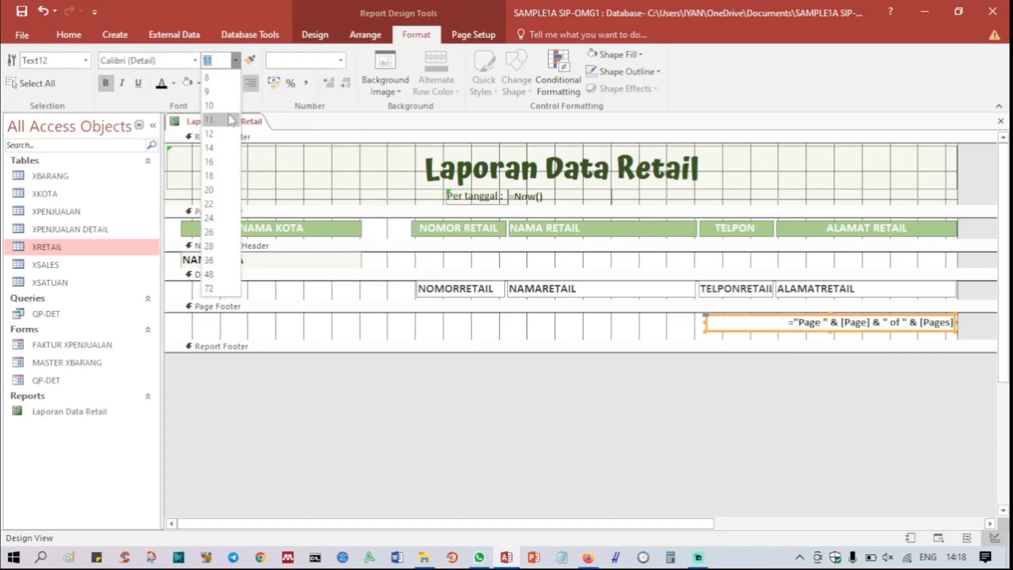
click(231, 121)
click(480, 415)
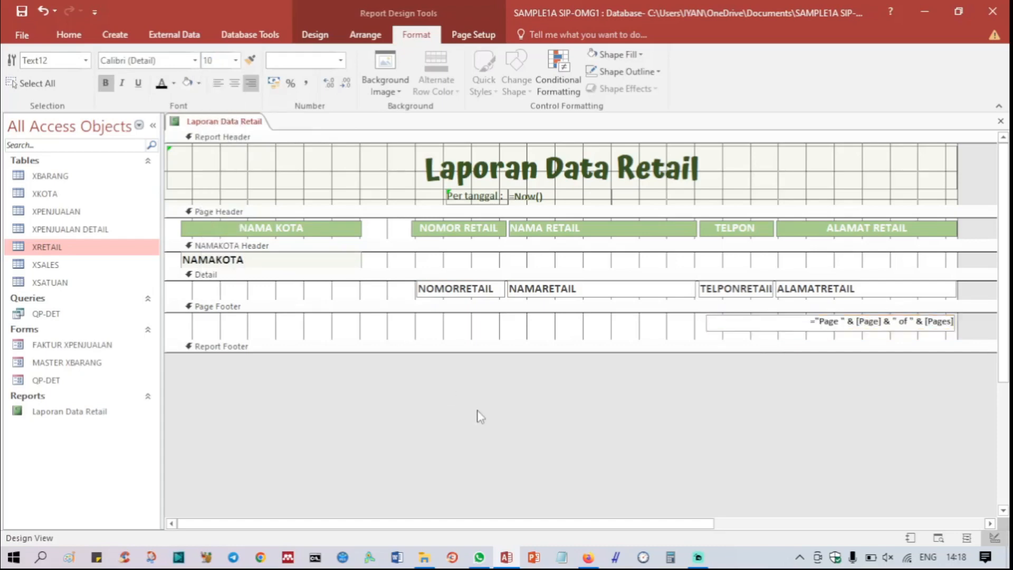
Step: Shrink the Page Footer section's height to fit the page number box, and show the report in Report View
click(492, 350)
drag(491, 339, 500, 332)
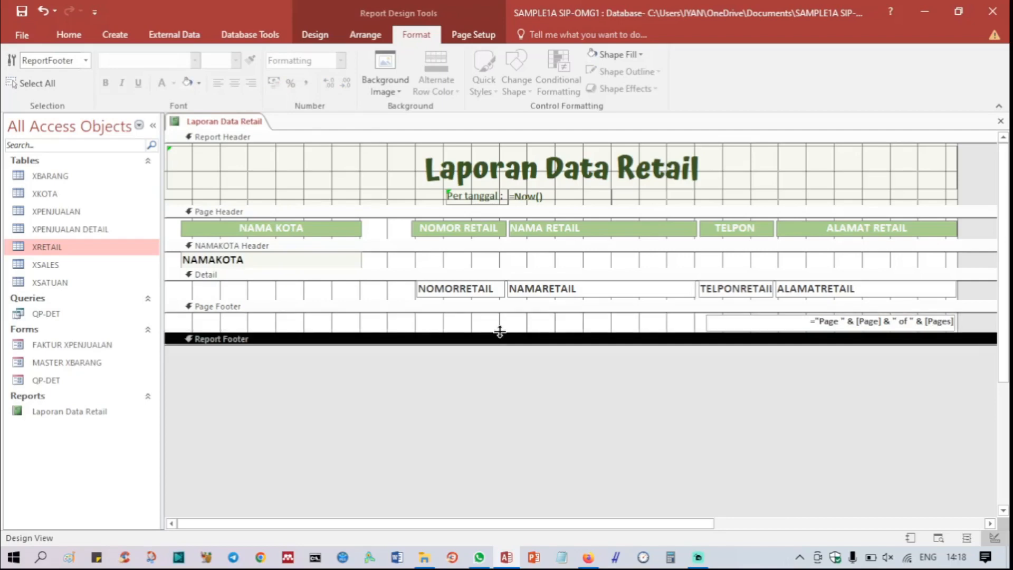
click(633, 177)
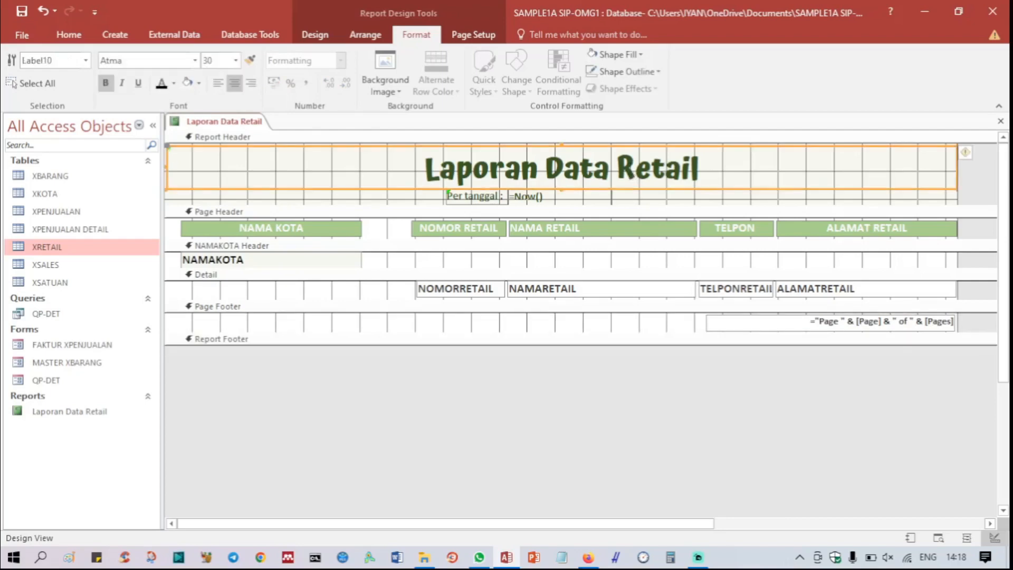
right_click(226, 122)
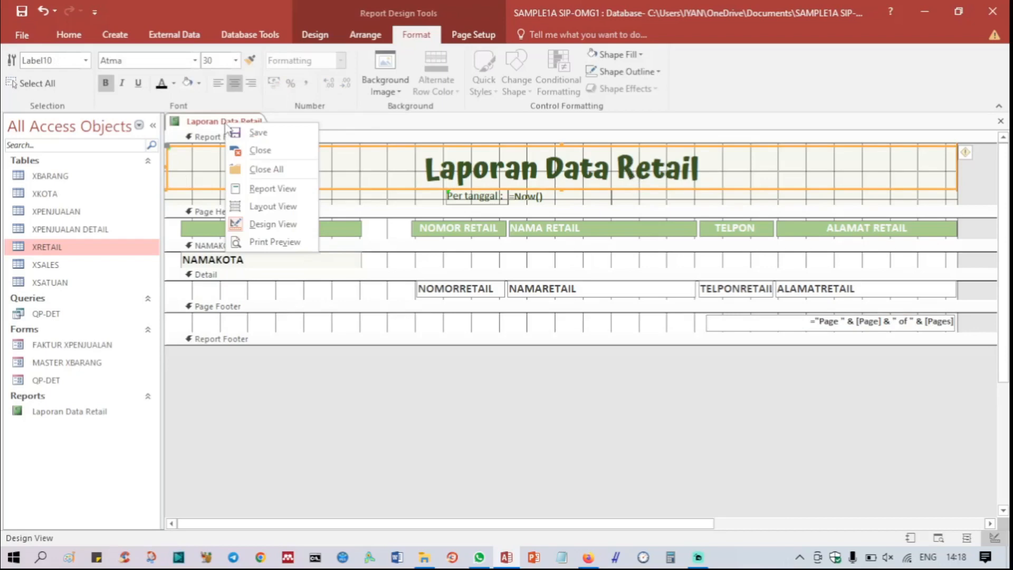
click(244, 189)
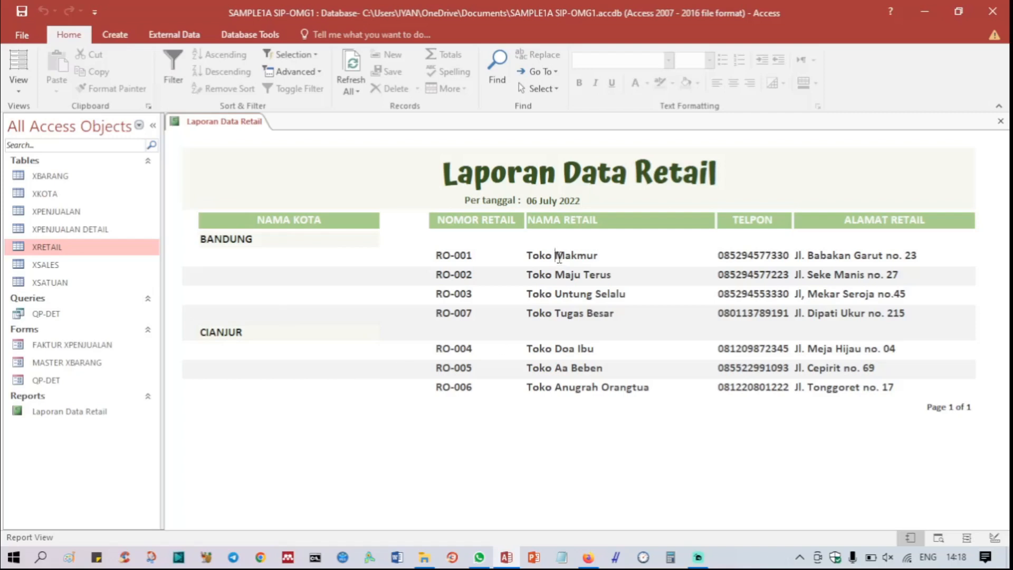
Step: Switch the report to Layout View and narrow both the NAMA RETAIL label and its data column from the right edge to equal widths
right_click(238, 124)
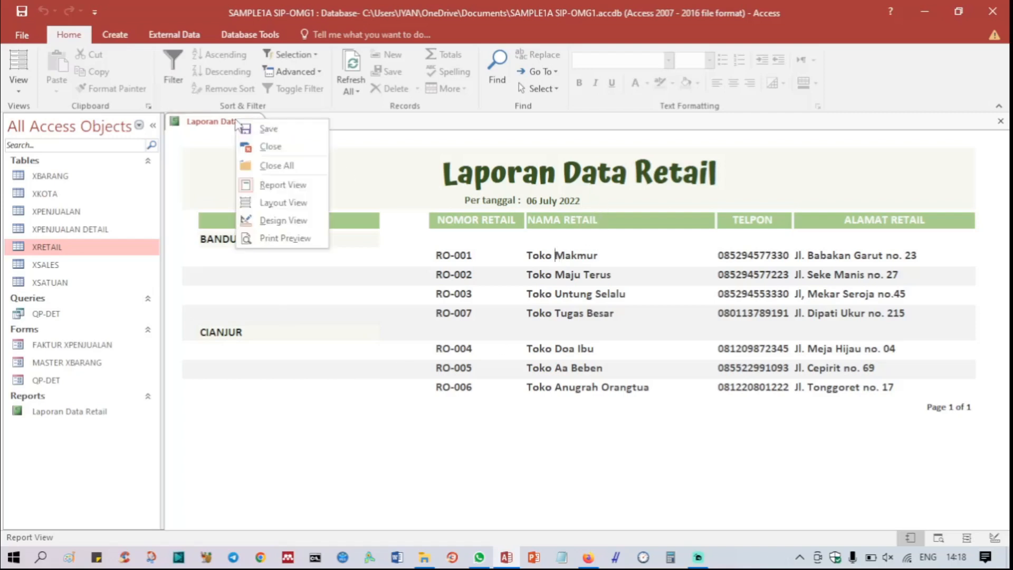
click(268, 202)
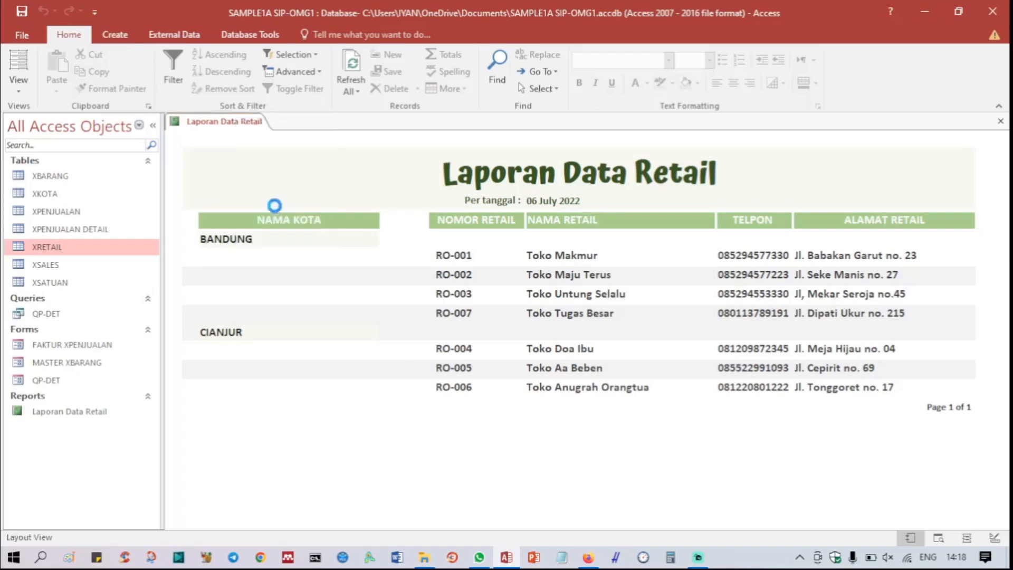
click(615, 220)
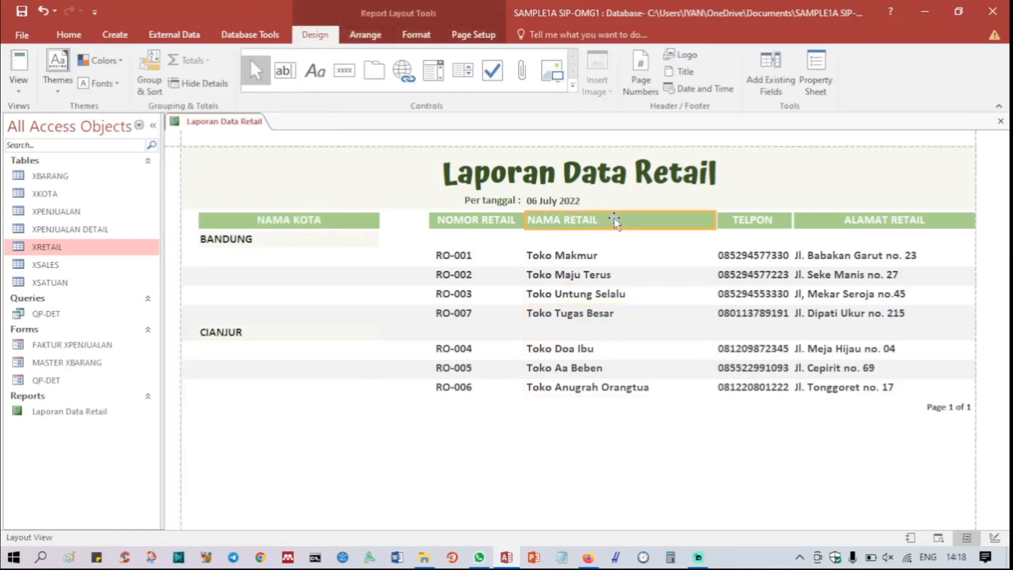
drag(713, 221, 686, 226)
click(625, 269)
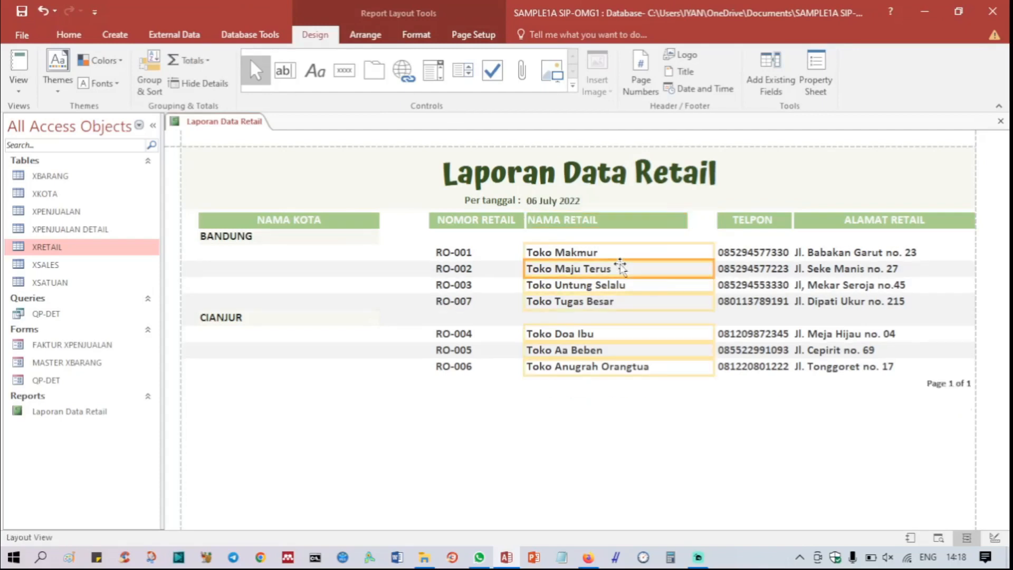
drag(713, 268, 688, 275)
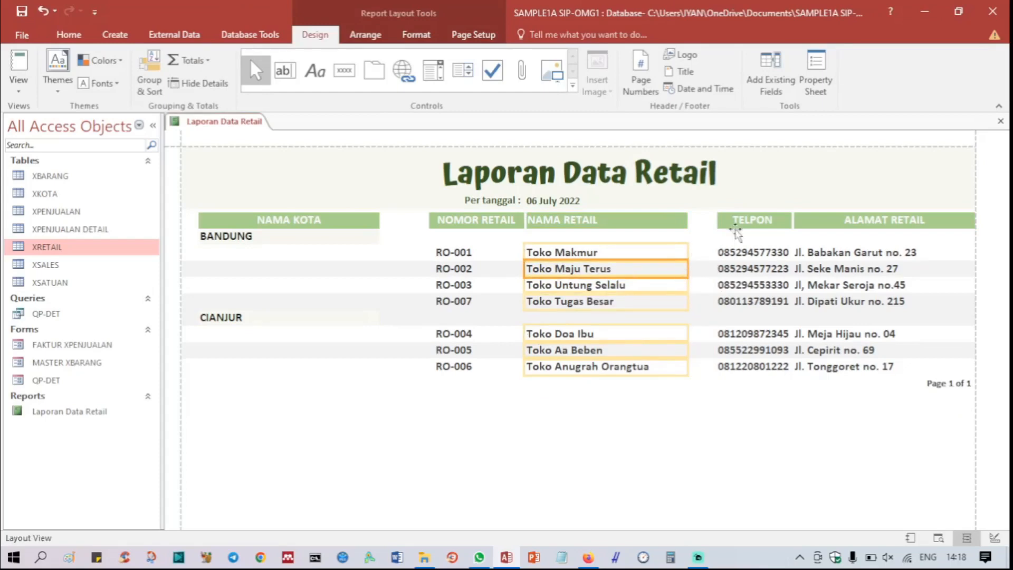
Step: Shift the TELPON label leftward until only a small gap separates it from the NAMA RETAIL label
click(737, 221)
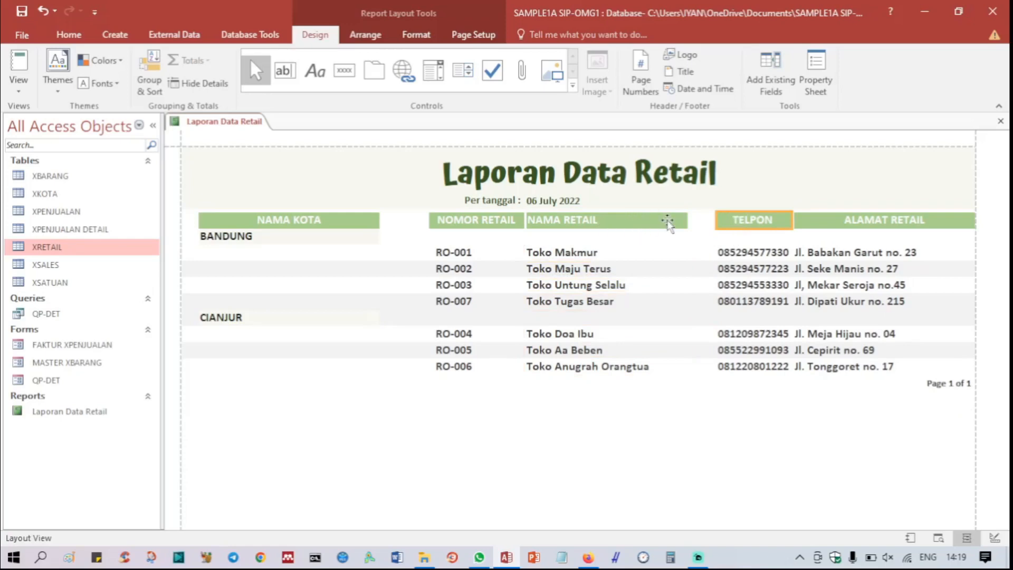
key(Left)
key(Left)
key(Left)
key(Left)
key(Left)
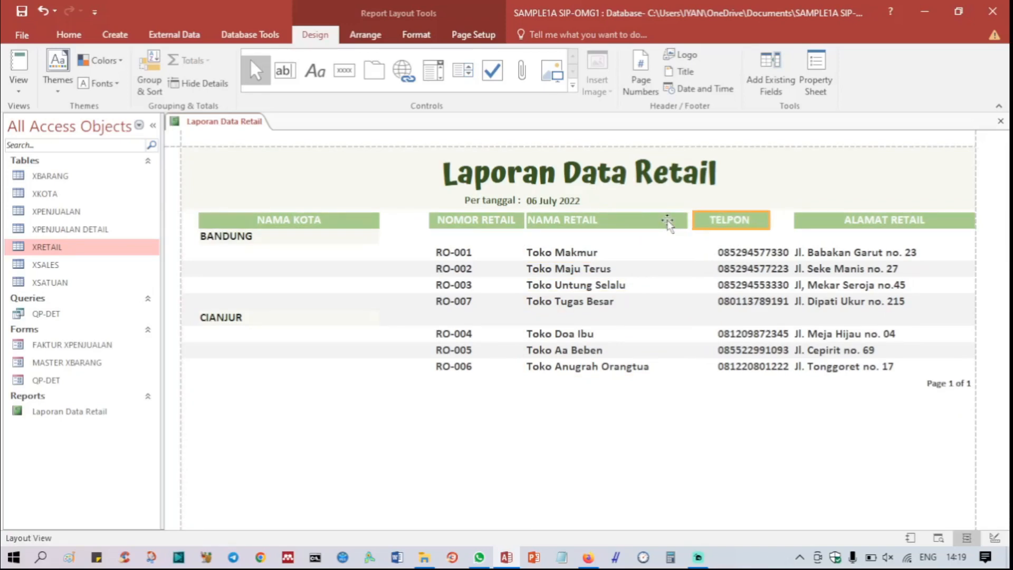
key(Left)
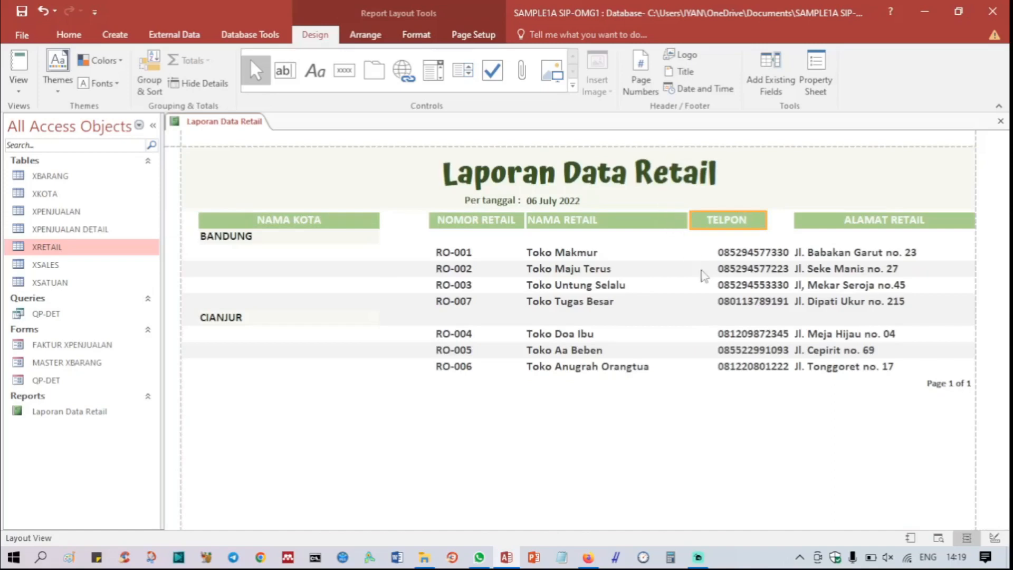
Step: Shift the phone number column leftward under the TELPON label, then nudge it slightly back to the right
click(728, 286)
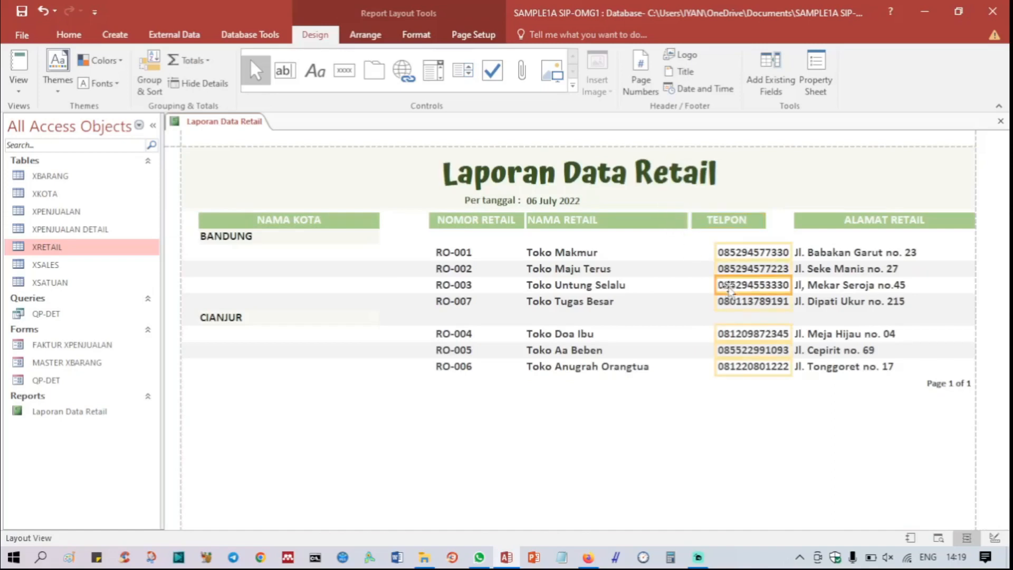
key(Left)
key(Left)
key(Left)
key(Left)
key(Left)
key(Left)
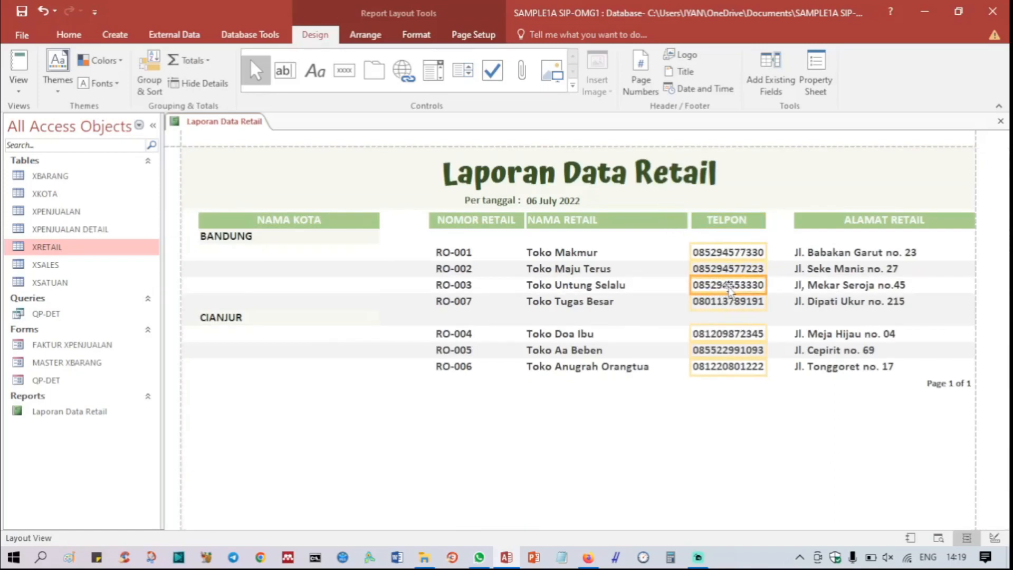
key(Right)
key(Right)
key(Right)
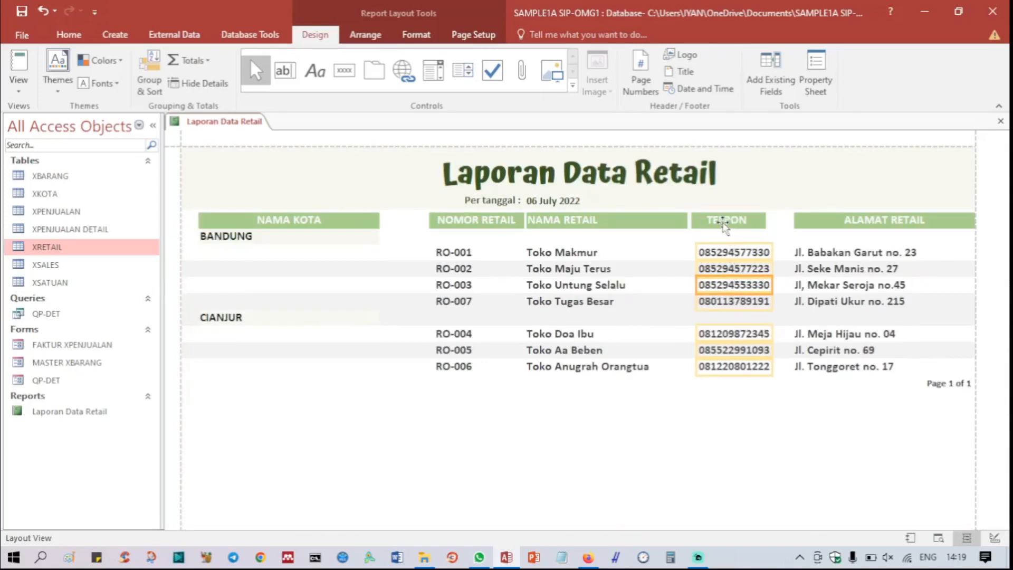
Step: Try nudging the TELPON label left against the NAMA RETAIL label, then return it to its earlier place
click(719, 224)
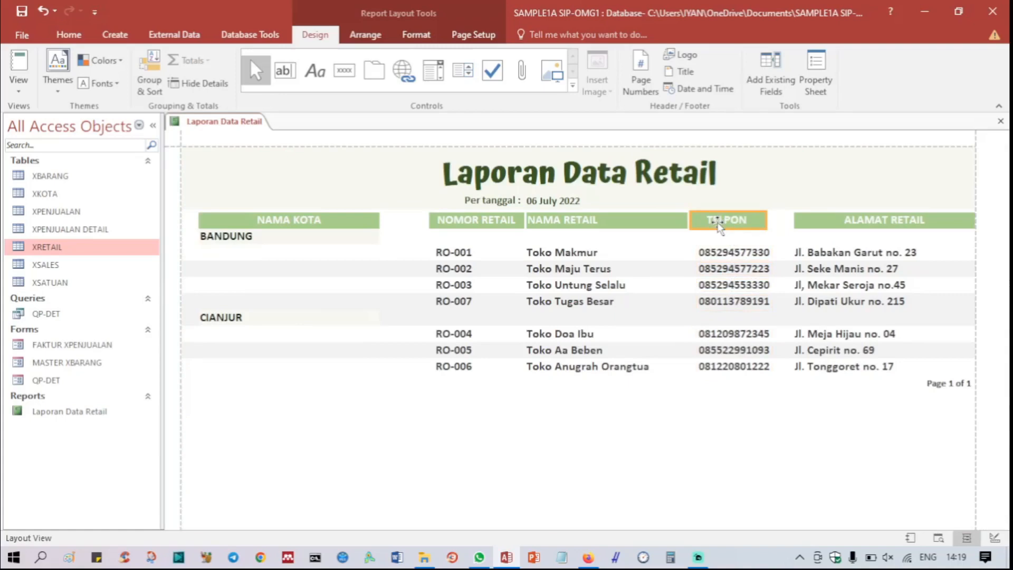
key(Left)
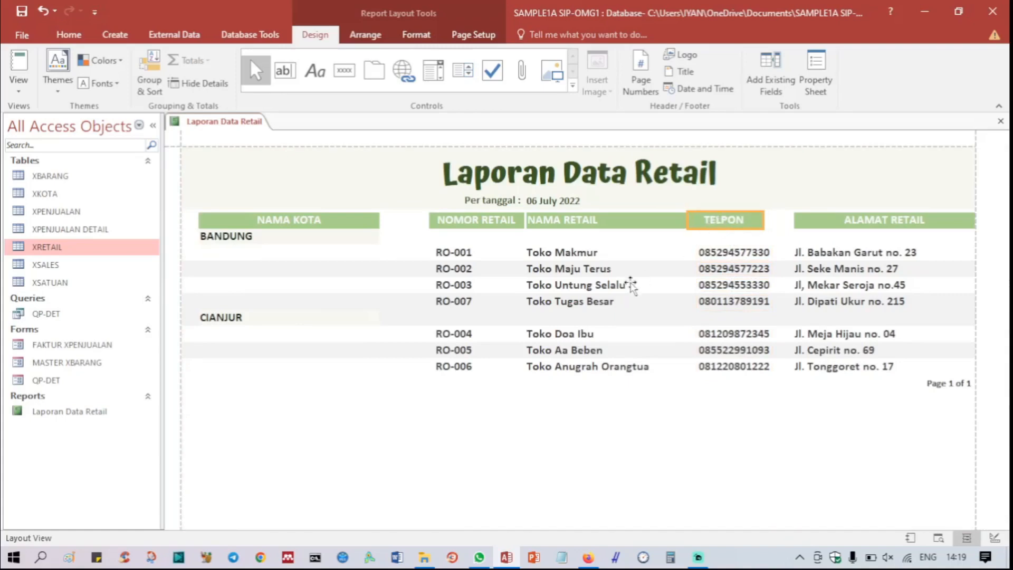
click(633, 284)
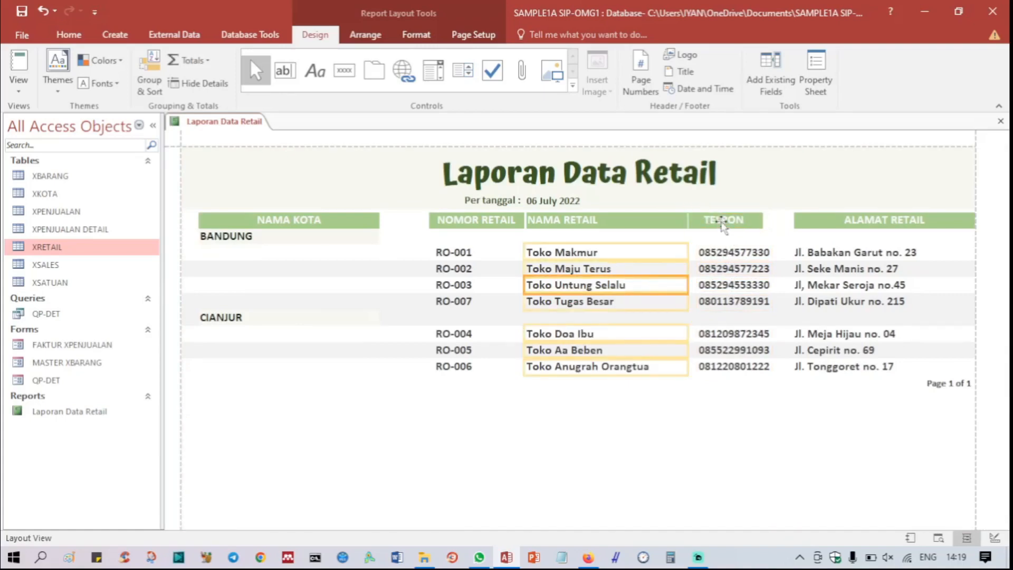
click(723, 222)
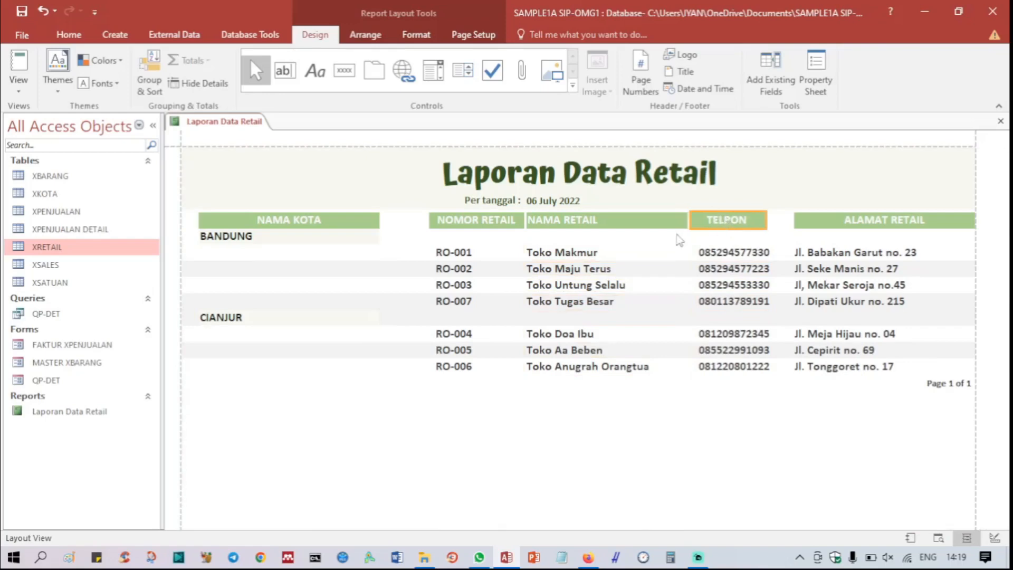
click(643, 254)
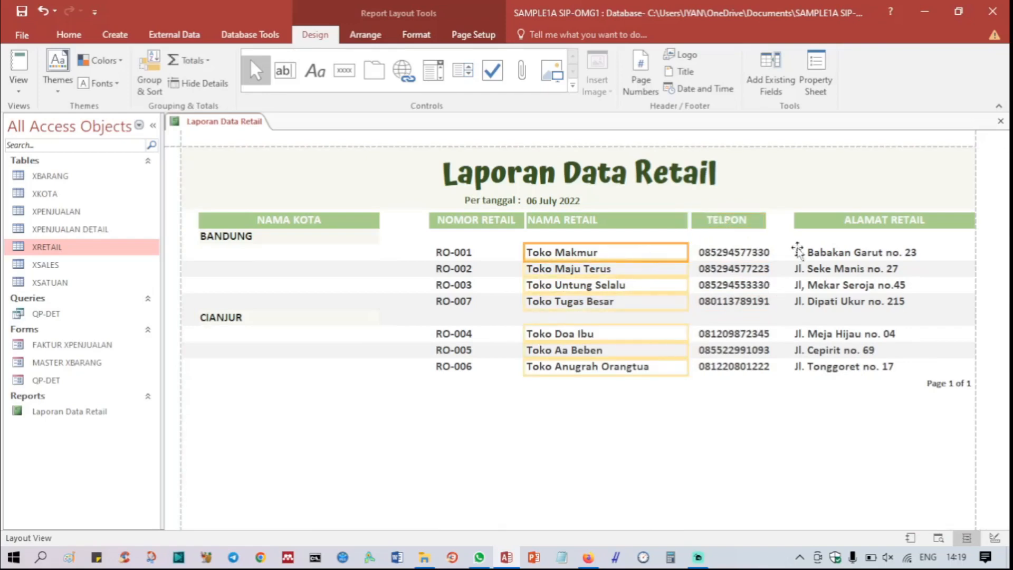
Step: Widen the ALAMAT RETAIL label leftward and the TELPON label rightward until only a small gap separates them
click(813, 220)
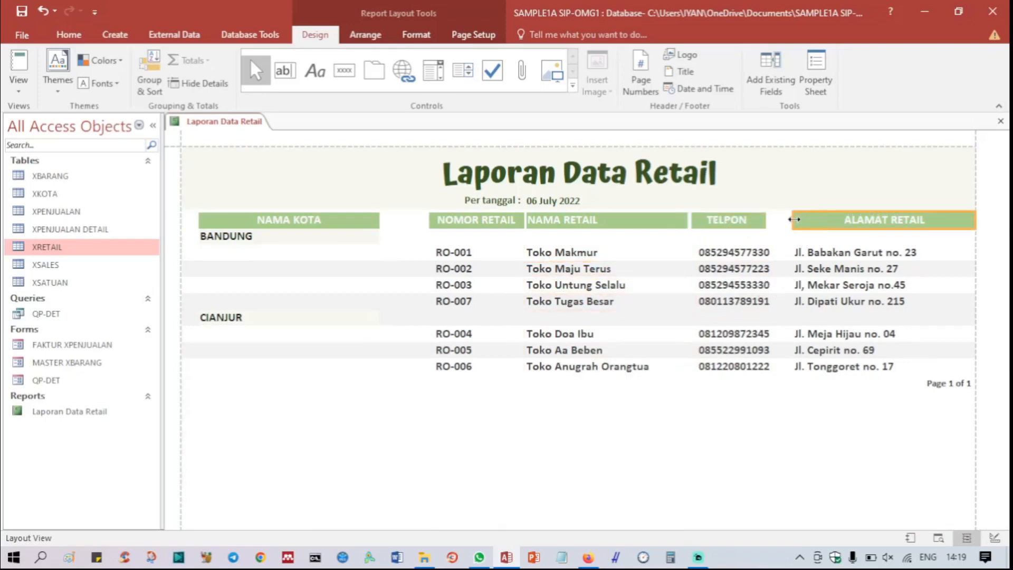
drag(791, 220, 769, 226)
click(762, 217)
click(676, 240)
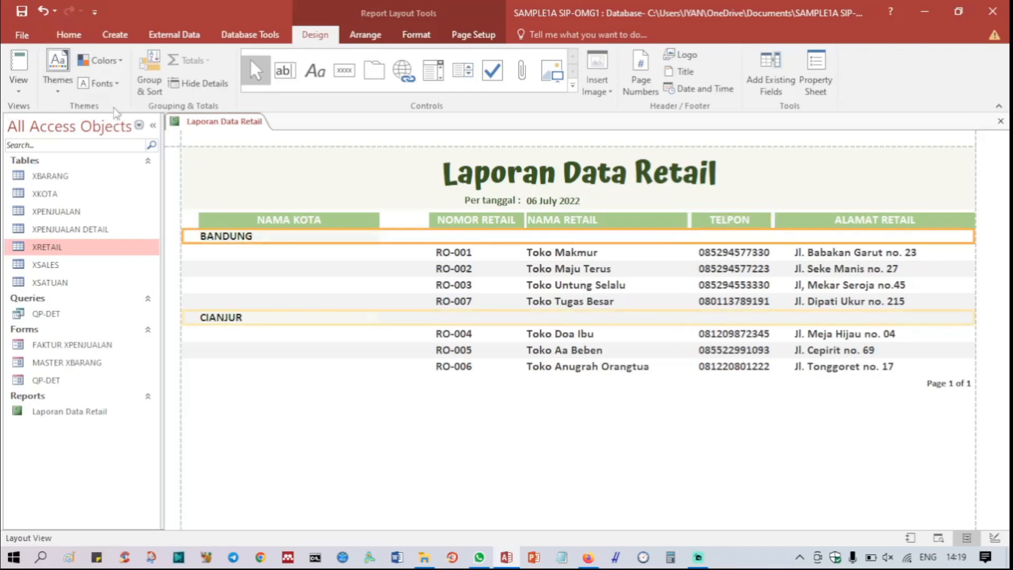
Step: Switch the report to Design View and nudge the TELPON label slightly right toward the ALAMAT RETAIL label
right_click(220, 125)
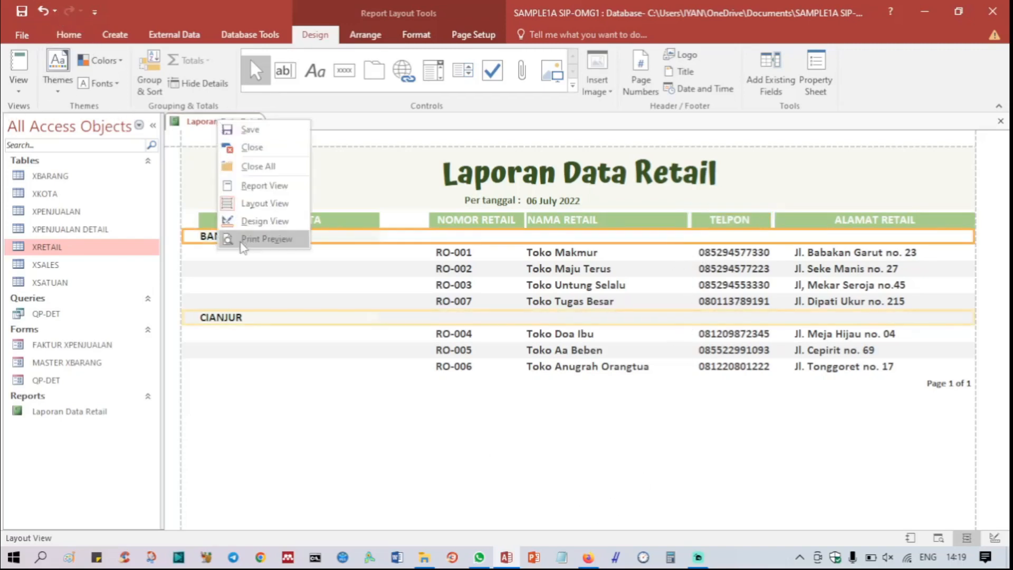
click(244, 218)
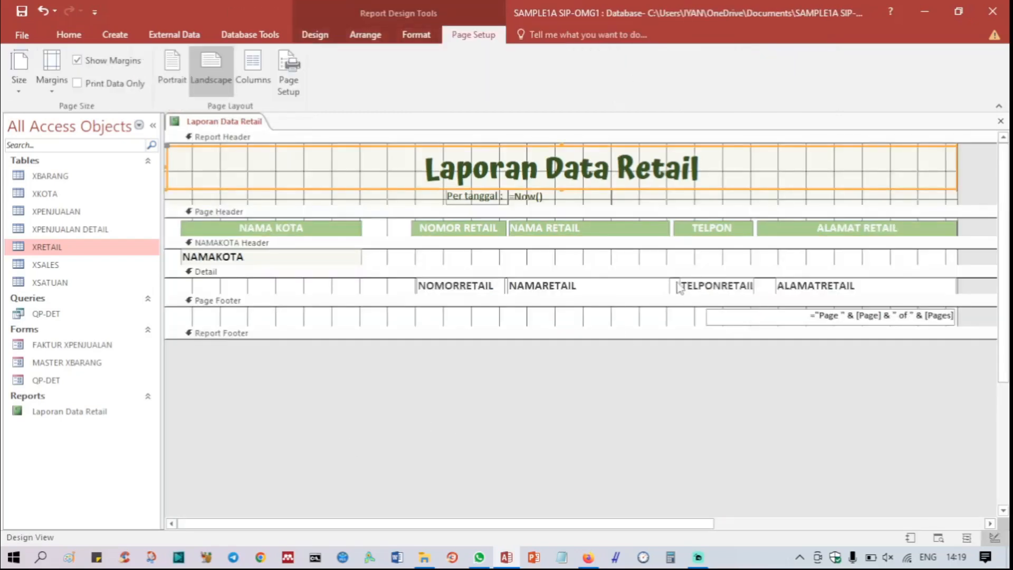
click(701, 231)
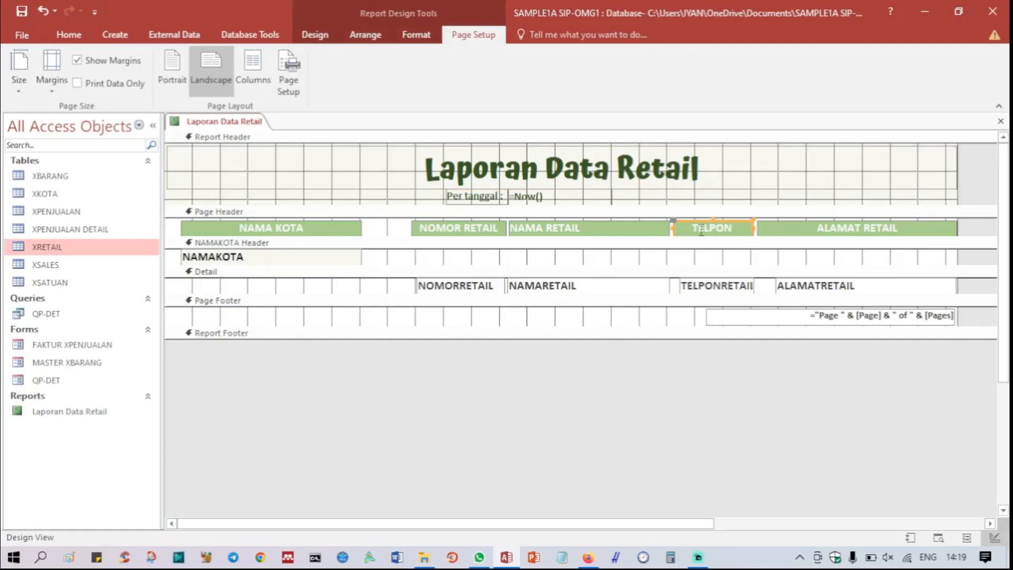
key(Right)
key(Right)
key(Right)
key(Right)
click(632, 257)
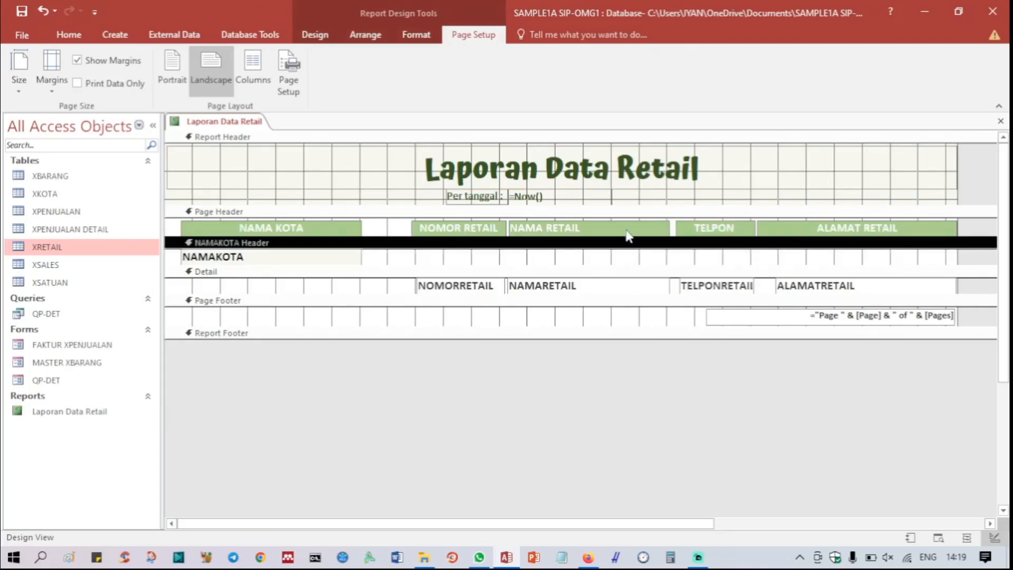
click(683, 229)
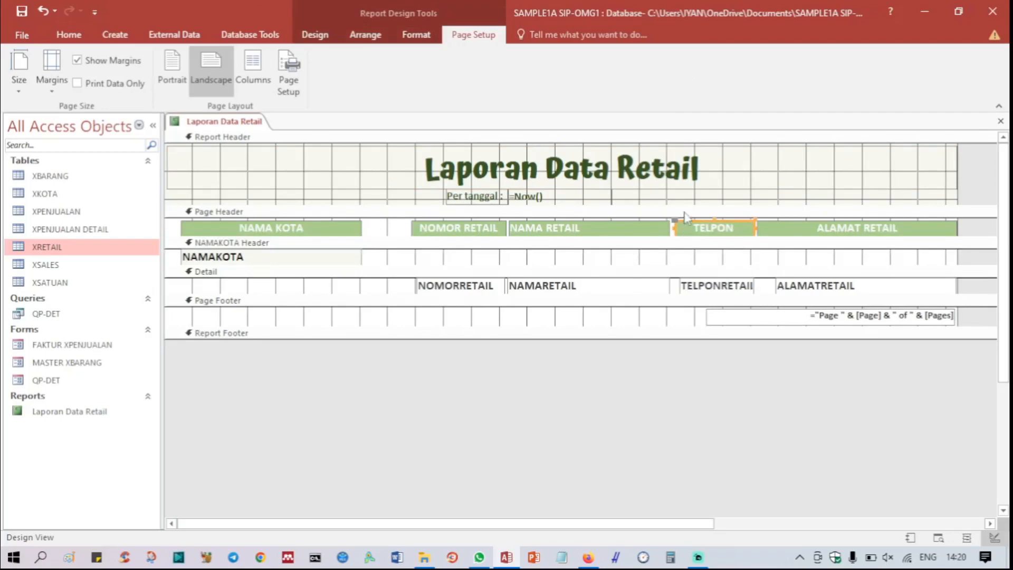
click(745, 185)
Step: Widen the NAMA RETAIL label's right edge to nearly meet the TELPON label, and show the report in Report View
click(639, 230)
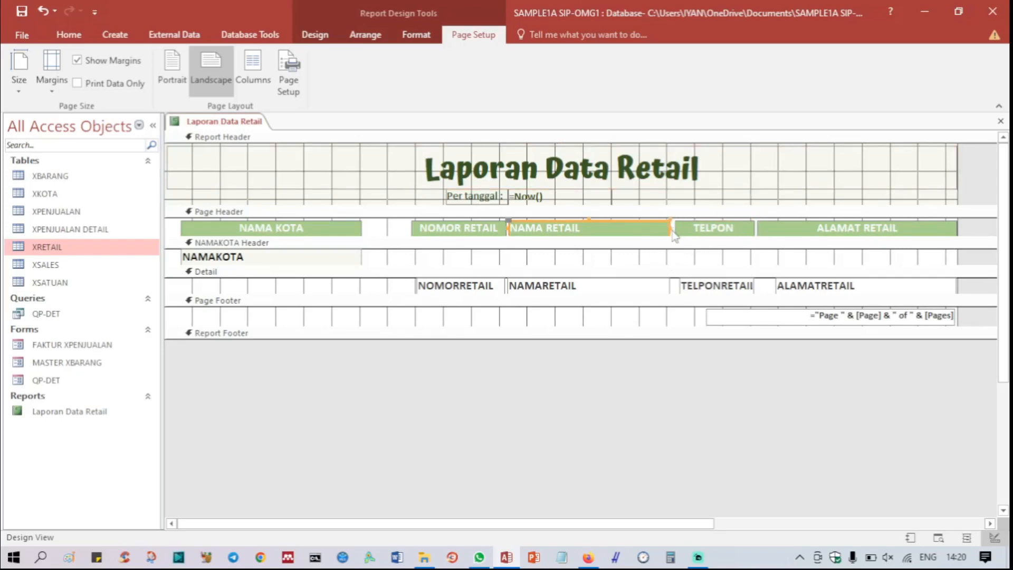
drag(670, 228, 672, 228)
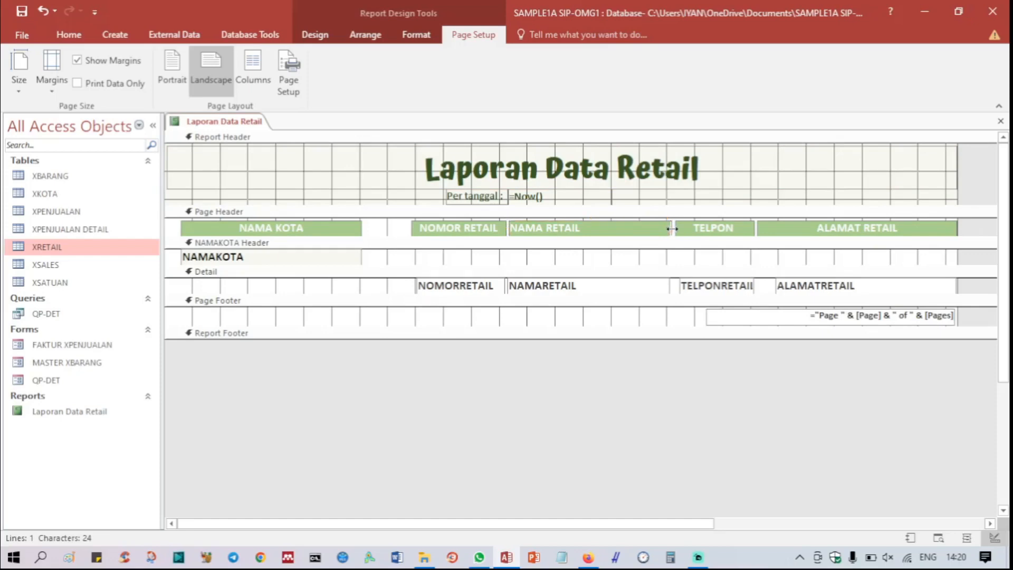
drag(672, 228, 673, 228)
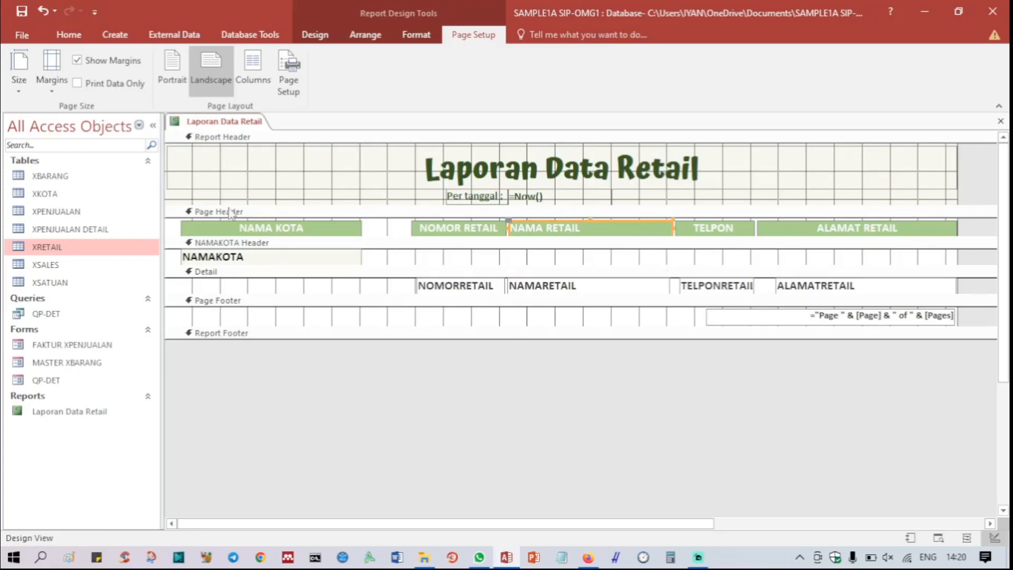
right_click(225, 122)
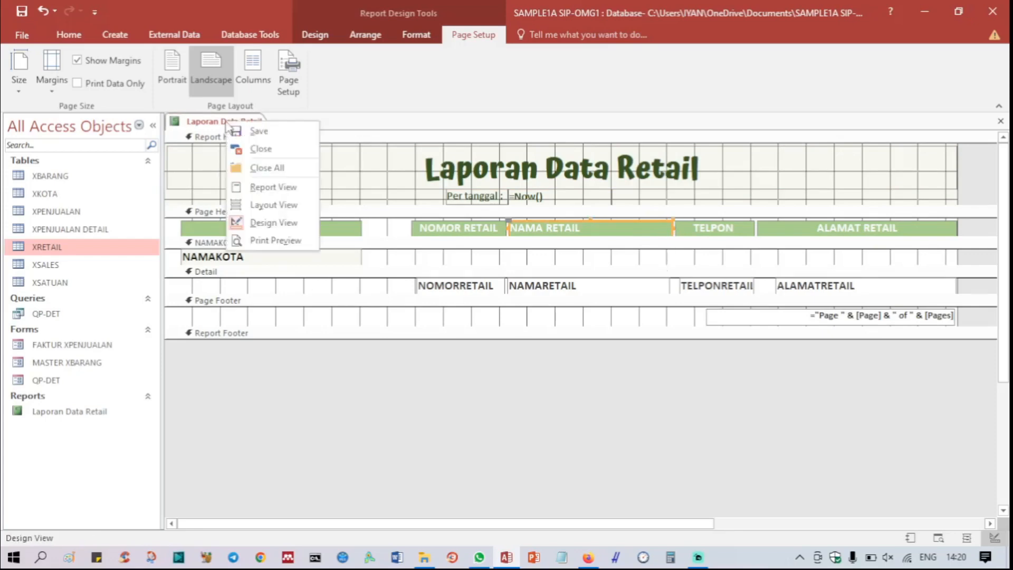
click(261, 187)
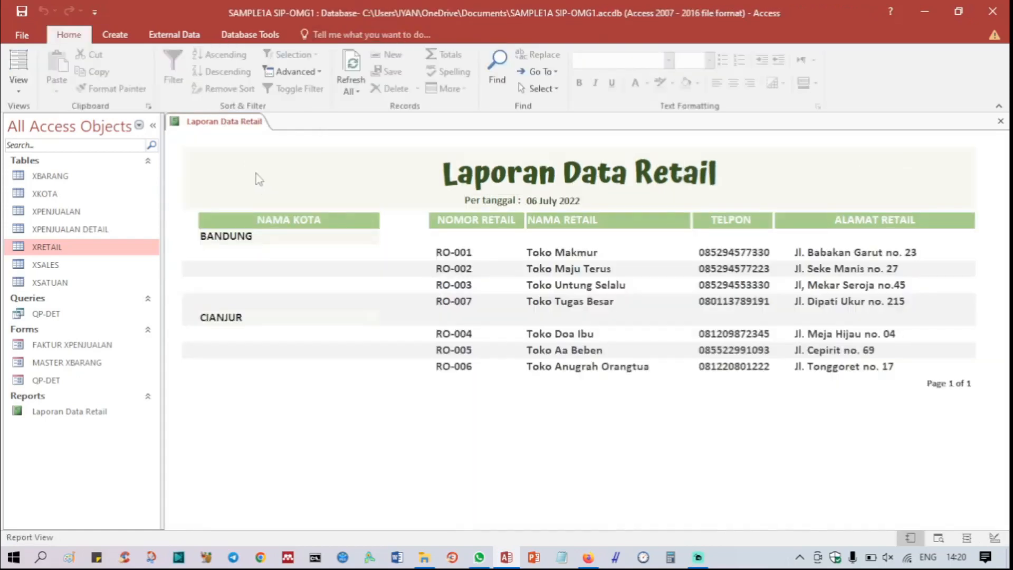